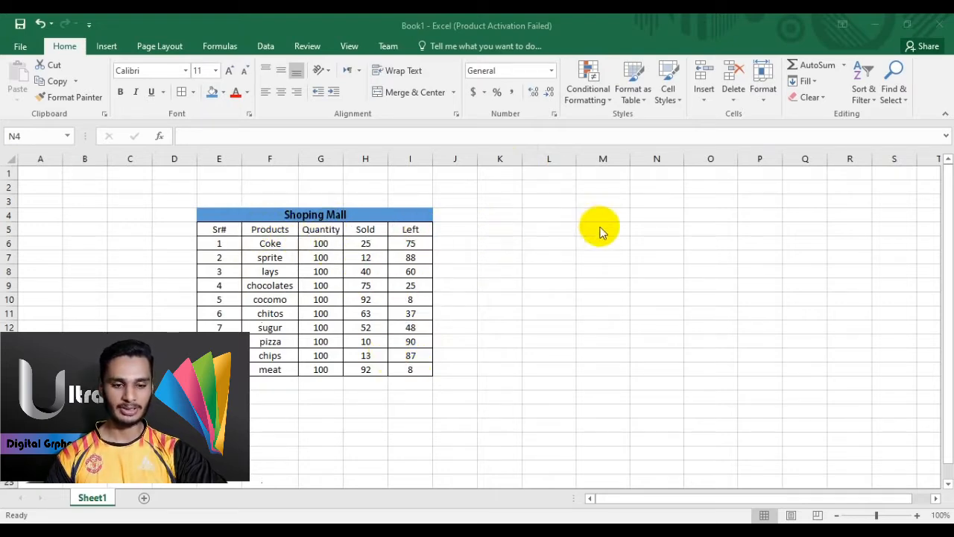
# Step: Merge and center cells L4 to Q4 and enter the title "Student Result" in the merged cell
pyautogui.click(543, 219)
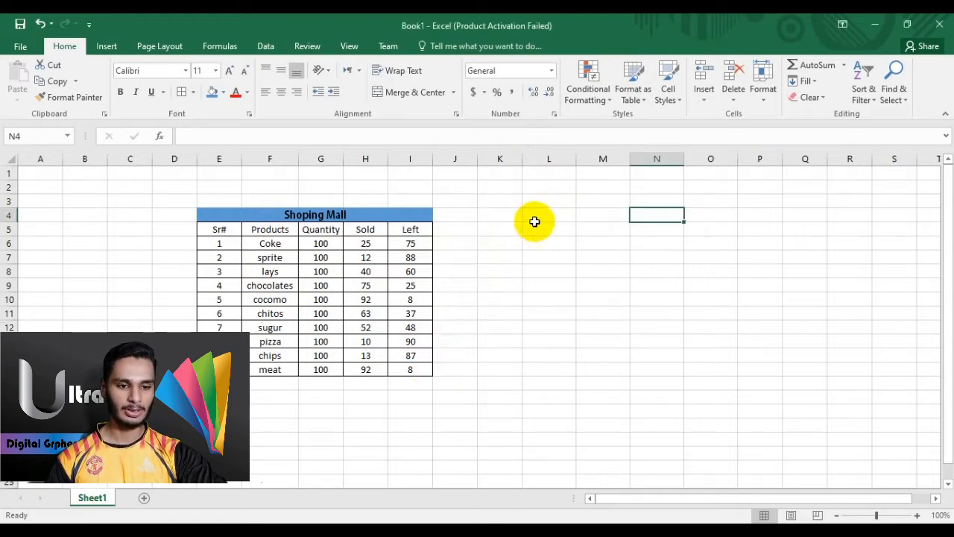
pyautogui.moveTo(542, 216); pyautogui.dragTo(803, 216)
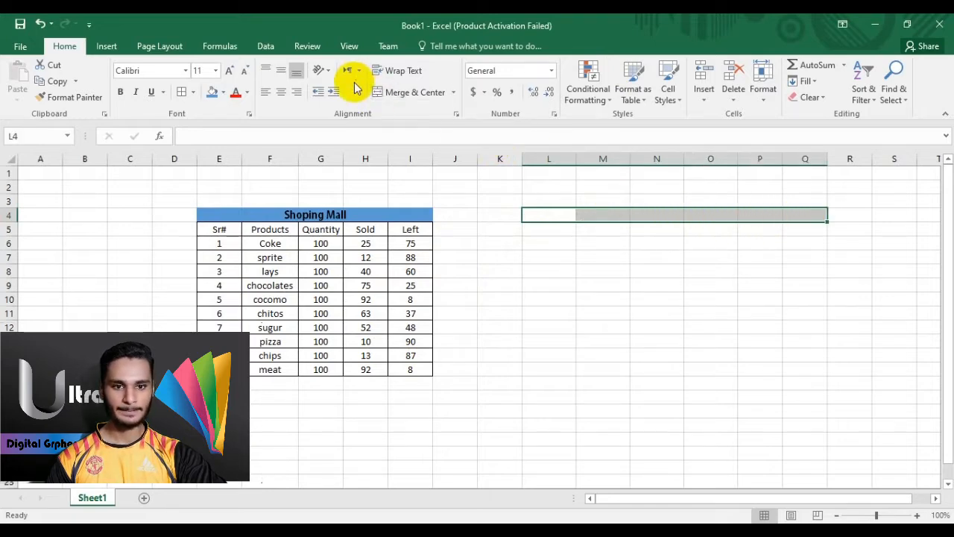
pyautogui.click(386, 92)
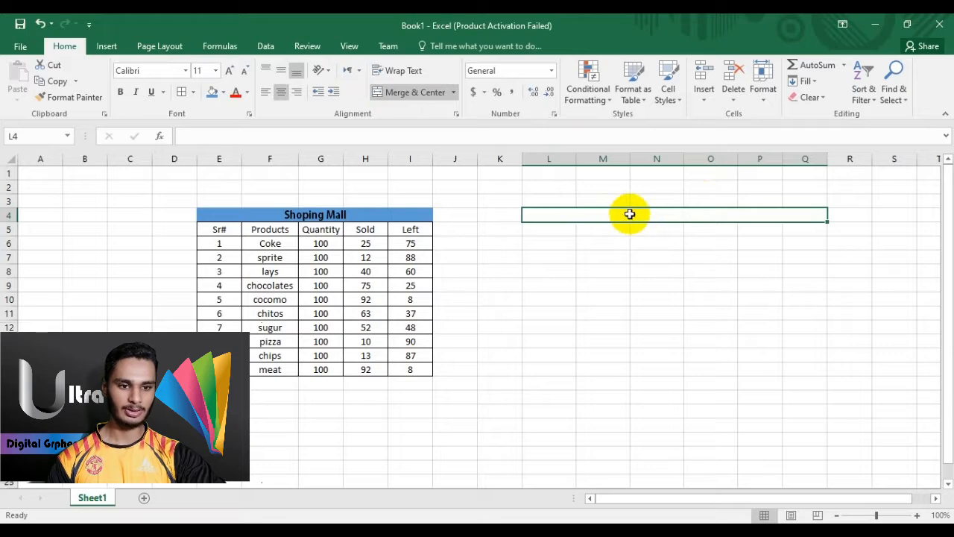
pyautogui.write('St')
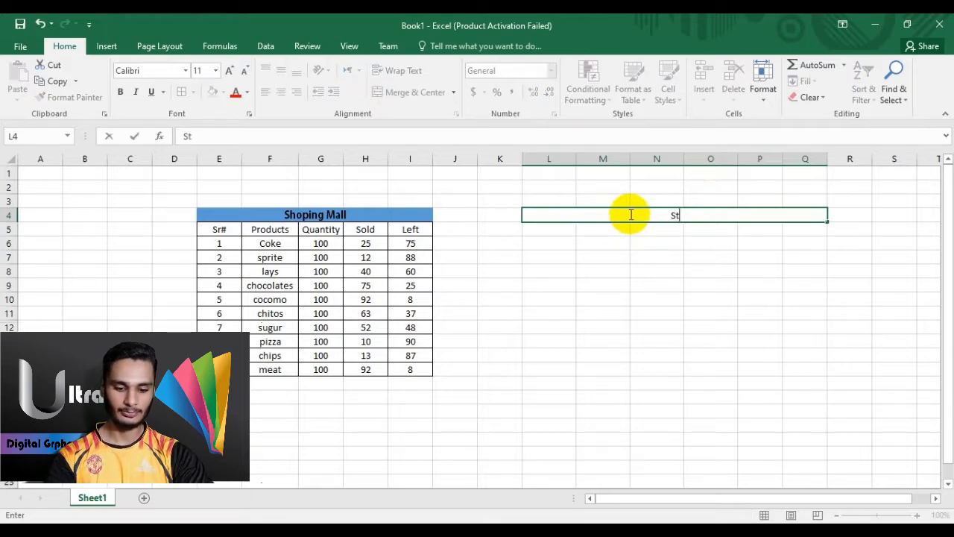
pyautogui.write('udent Result')
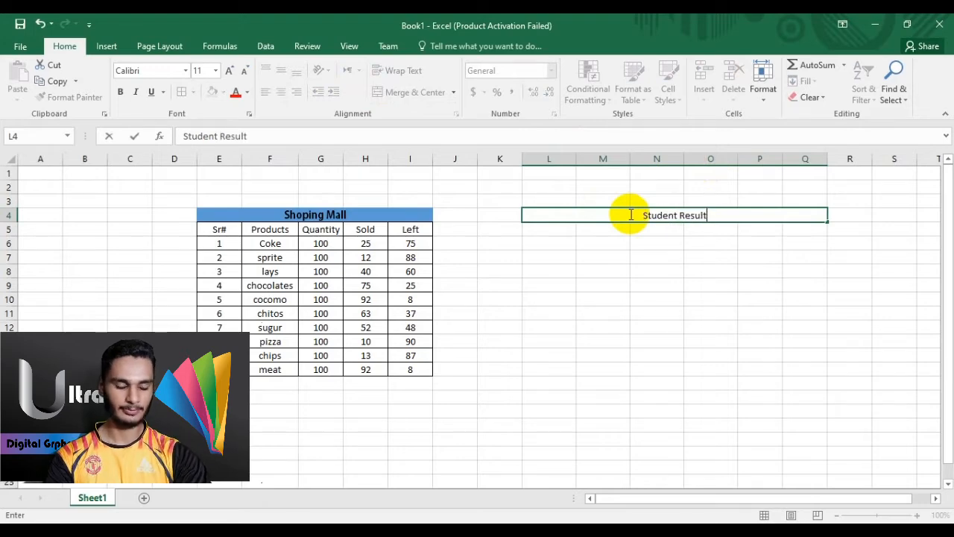
# Step: Change the font of the "Student Result" title text in L4 to Algerian
pyautogui.moveTo(710, 215); pyautogui.dragTo(639, 215)
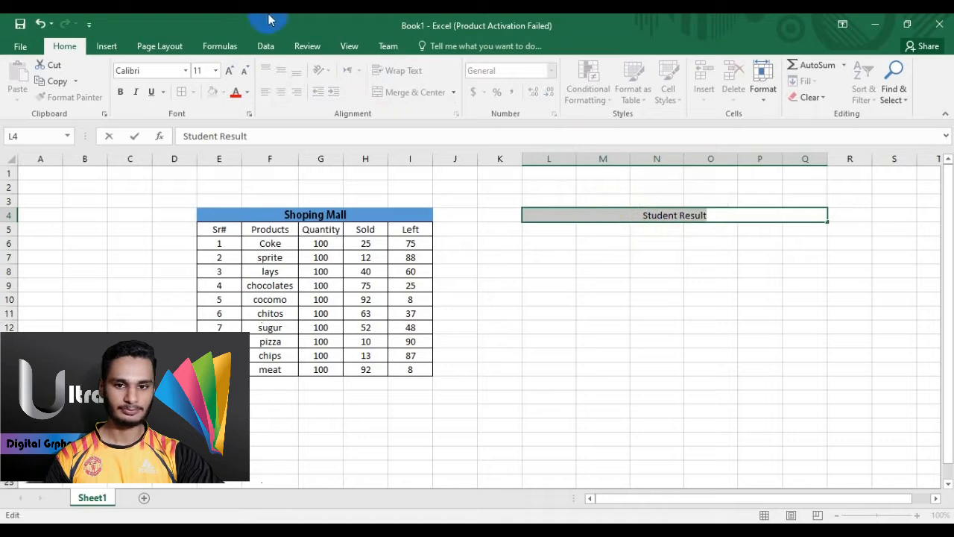
pyautogui.click(185, 70)
pyautogui.scroll(-5, 179, 283)
pyautogui.click(173, 337)
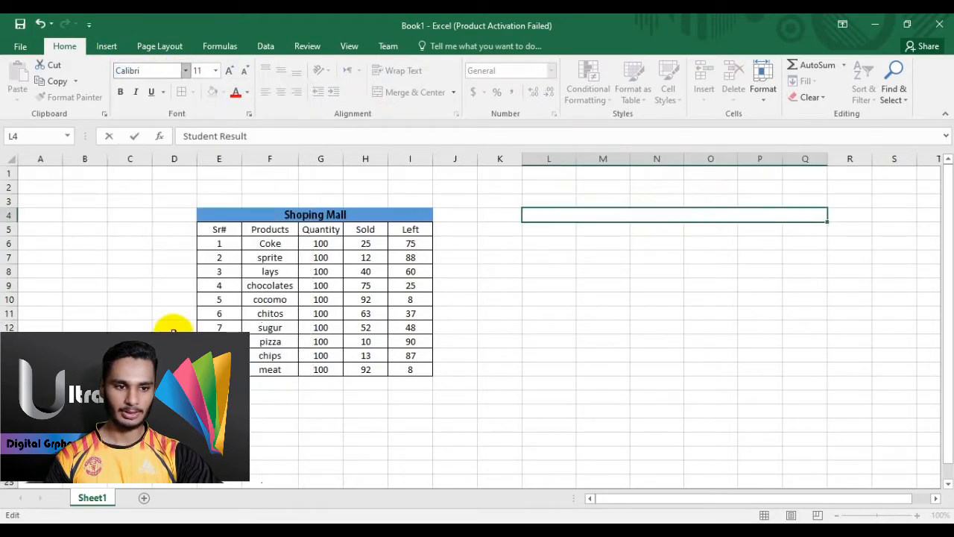
pyautogui.click(795, 240)
# Step: Increase the font size of the "Student Result" title to 14
pyautogui.click(712, 215)
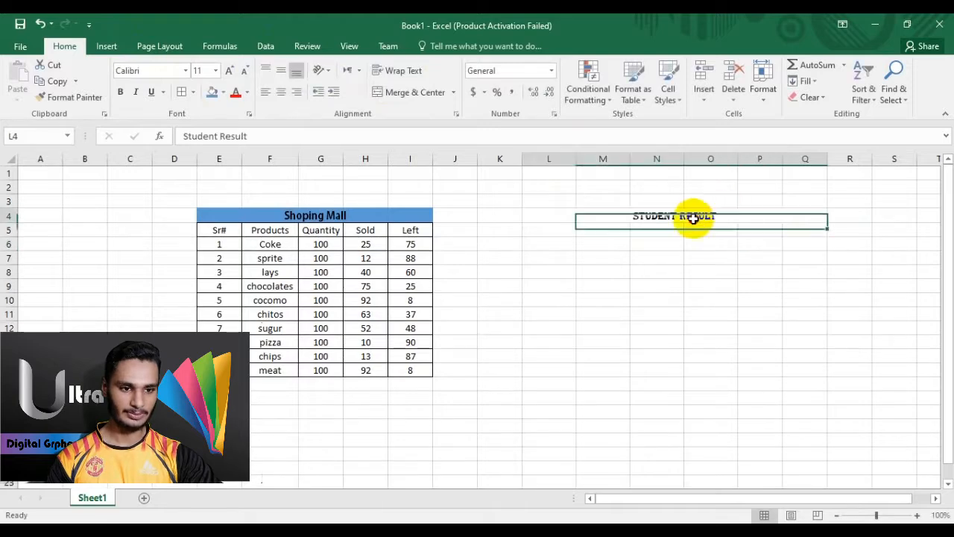
pyautogui.rightClick(712, 215)
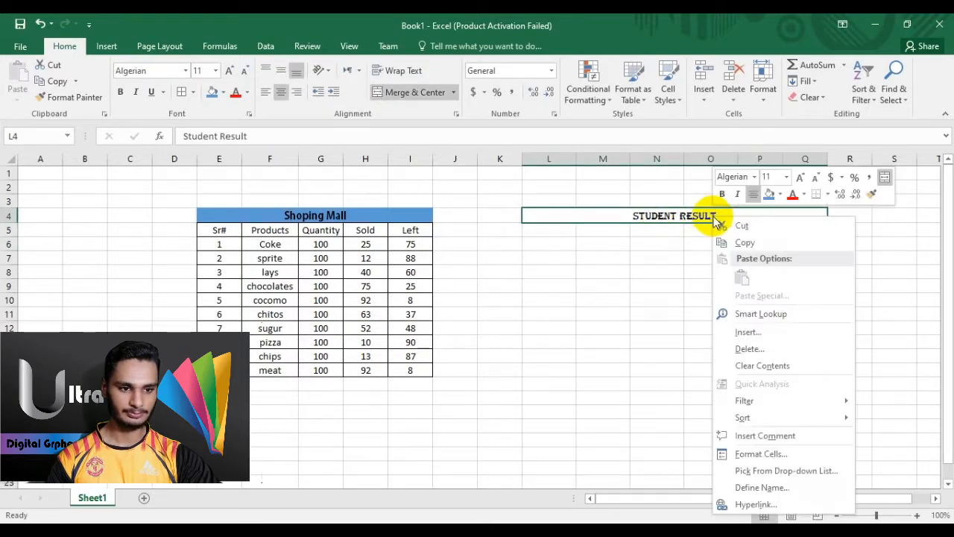
pyautogui.click(799, 179)
pyautogui.click(800, 179)
pyautogui.click(755, 265)
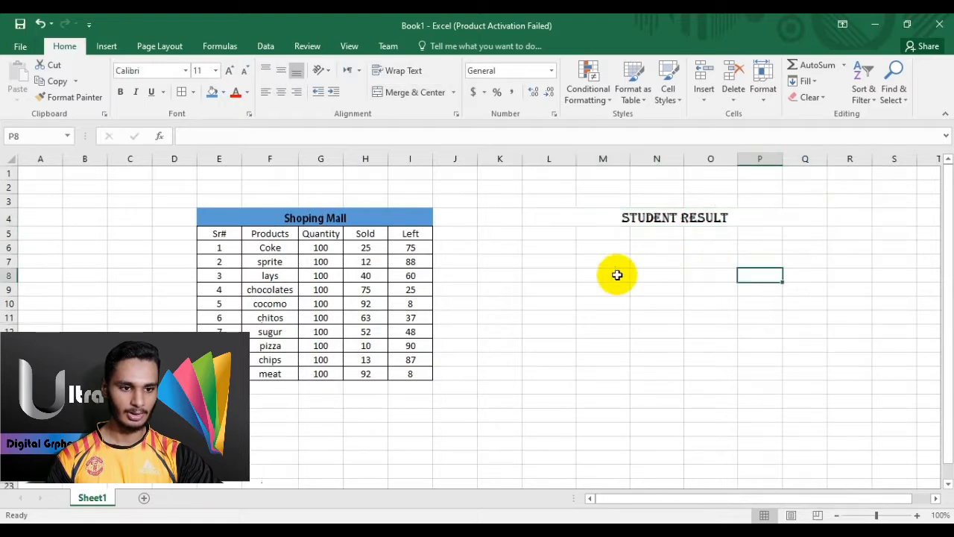
# Step: Fill the merged "Student Result" title cell with a light gray theme color
pyautogui.click(680, 217)
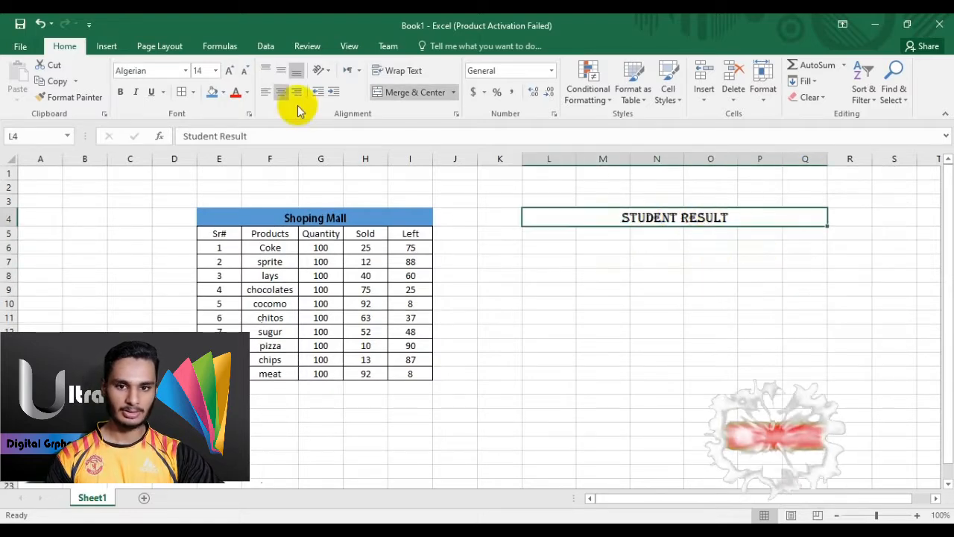
pyautogui.click(247, 92)
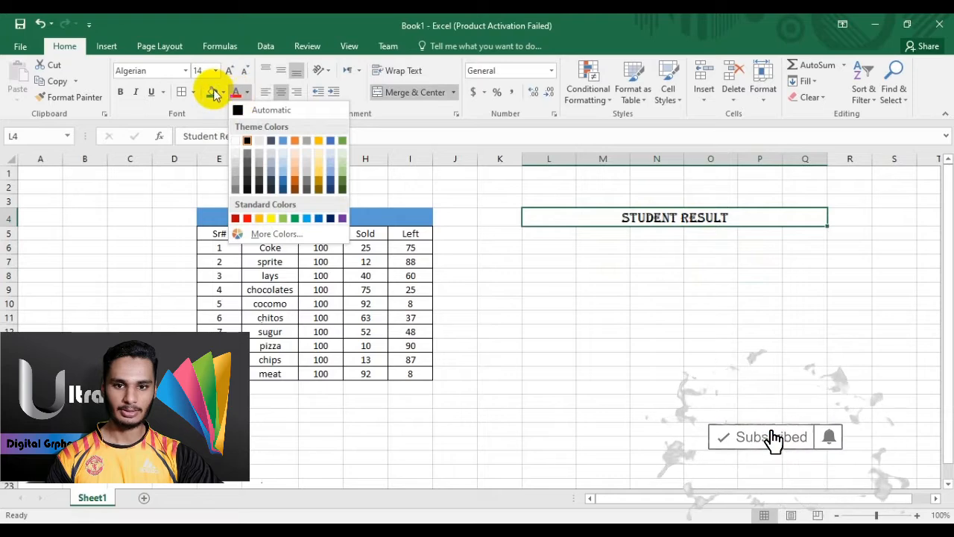
pyautogui.click(213, 91)
pyautogui.click(223, 92)
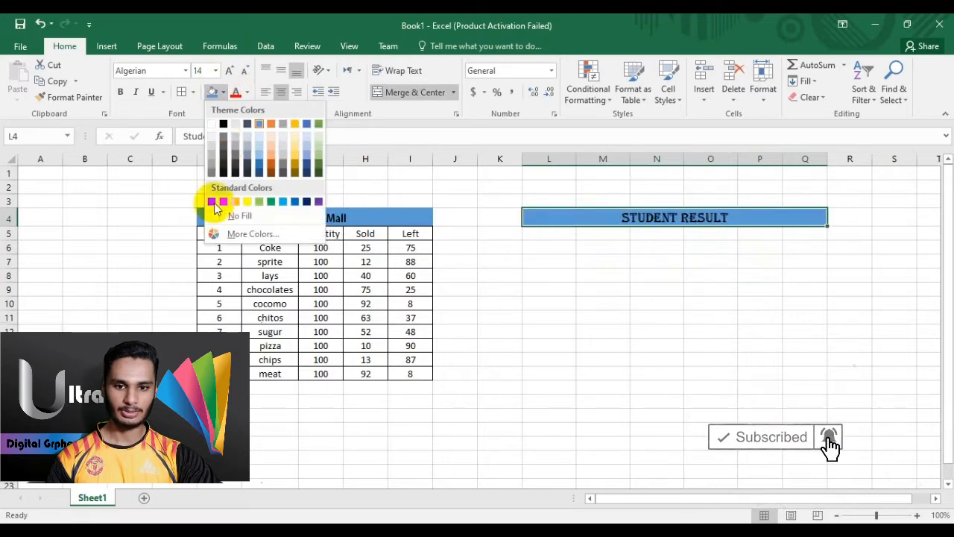
pyautogui.click(278, 159)
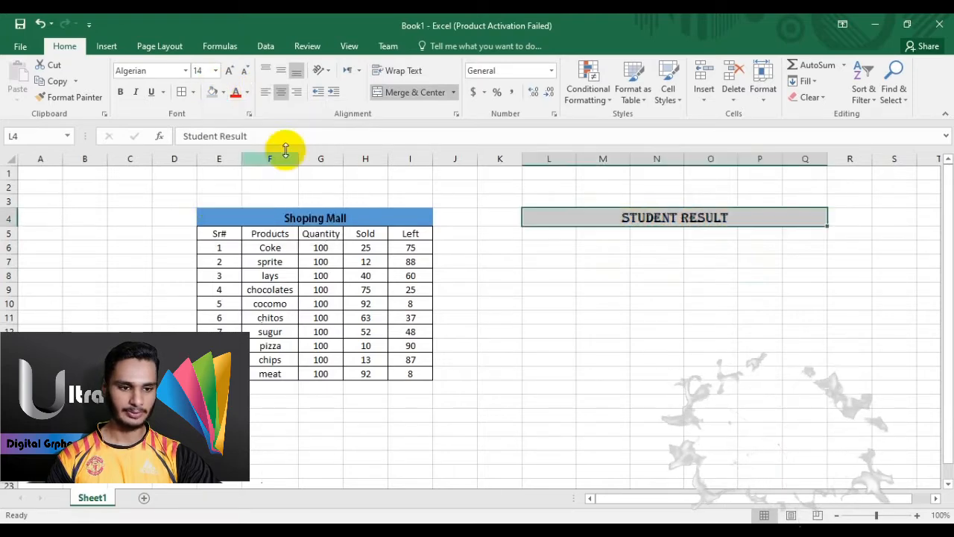
# Step: Enter the column heading "Student Names" in cell L5 and widen column L to fit it
pyautogui.click(551, 230)
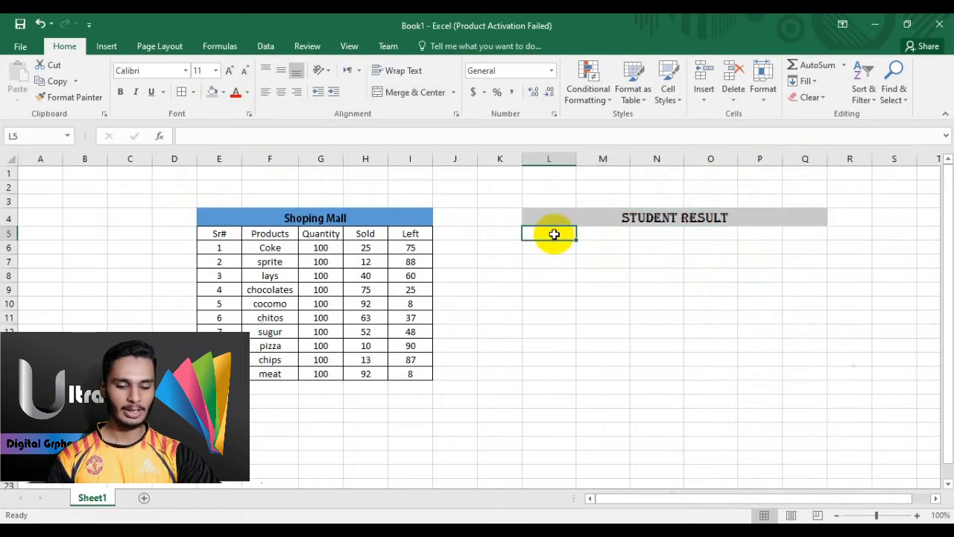
pyautogui.write('Student Result')
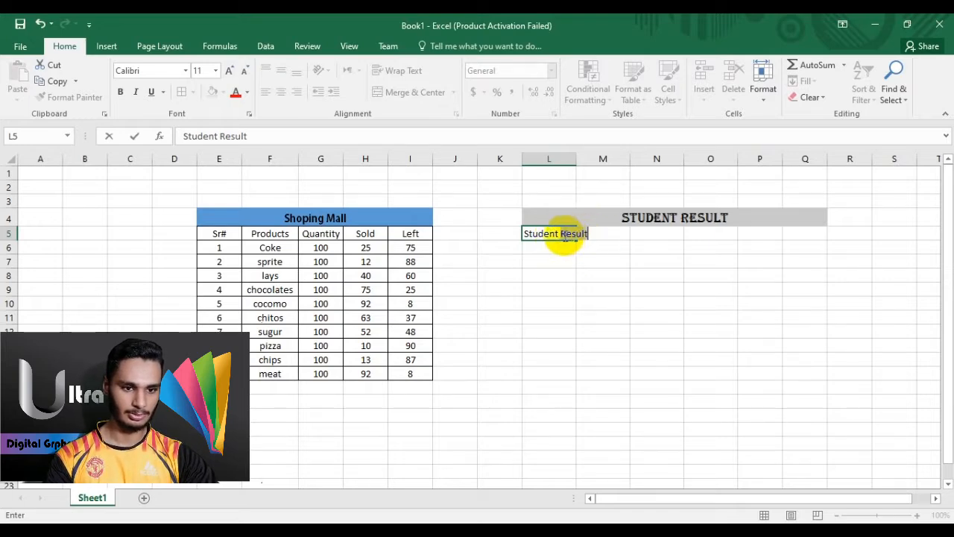
pyautogui.press('BackSpace')
pyautogui.press('BackSpace')
pyautogui.press('BackSpace')
pyautogui.press('BackSpace')
pyautogui.press('BackSpace')
pyautogui.press('BackSpace')
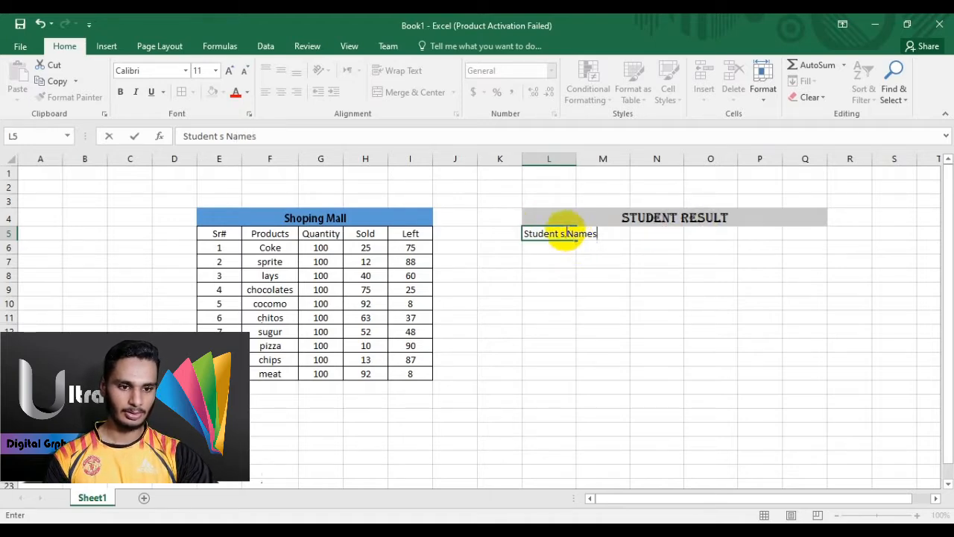
pyautogui.click(565, 234)
pyautogui.press('BackSpace')
pyautogui.press('BackSpace')
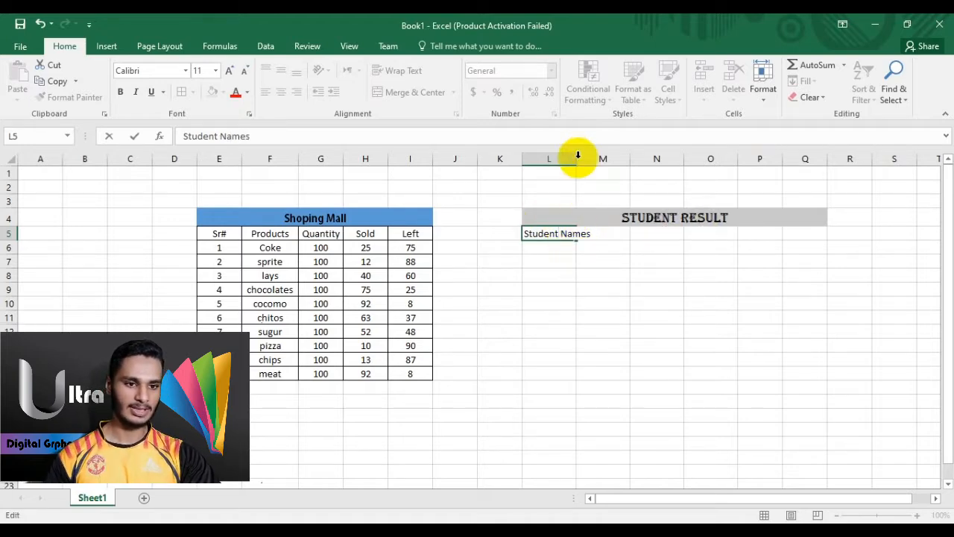
pyautogui.click(581, 261)
pyautogui.moveTo(575, 162); pyautogui.dragTo(585, 164)
# Step: Enter the eight students' first names in cells L6 to L13 and widen column L slightly more
pyautogui.click(535, 247)
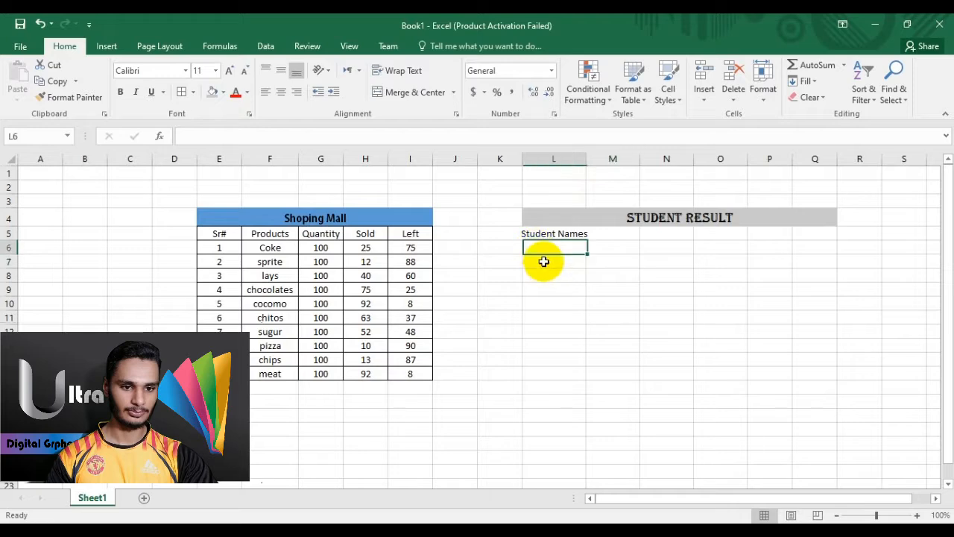
pyautogui.write('Ah')
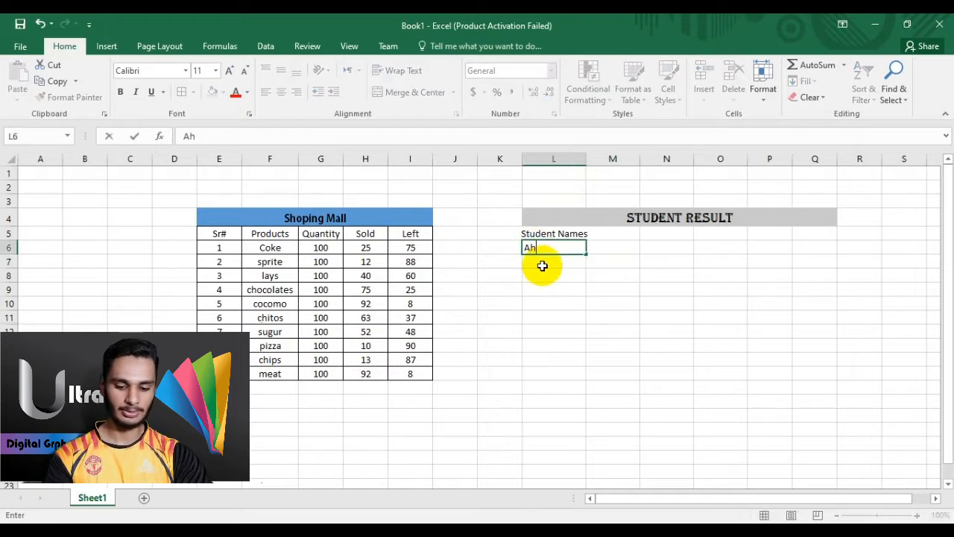
pyautogui.write('mad')
pyautogui.press('Return')
pyautogui.write('Zia')
pyautogui.press('Return')
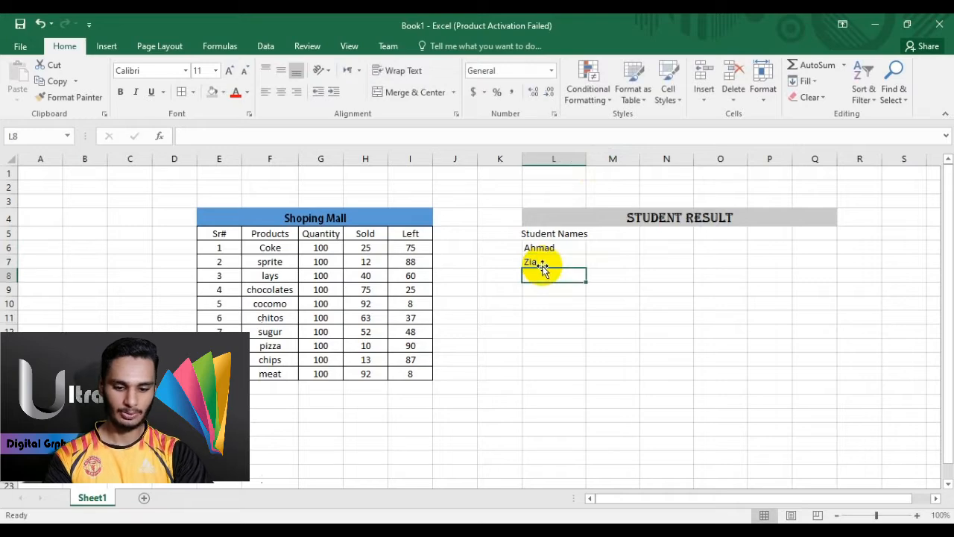
pyautogui.write('Usama')
pyautogui.press('Return')
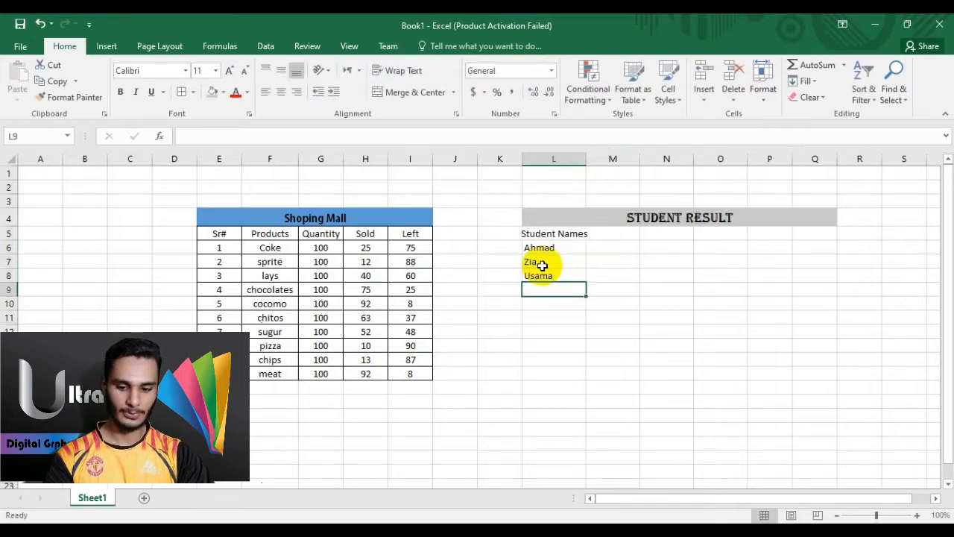
pyautogui.write('RAza')
pyautogui.press('Return')
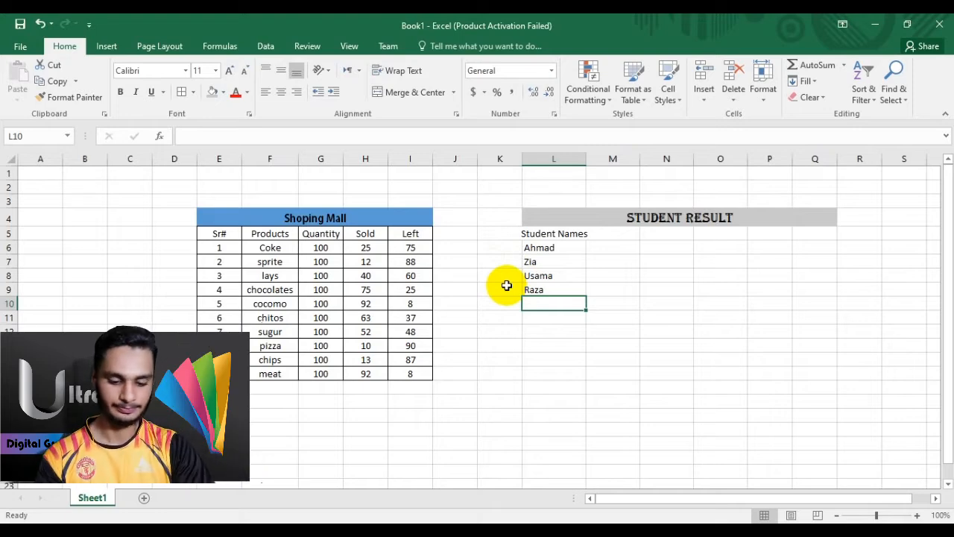
pyautogui.write('AL')
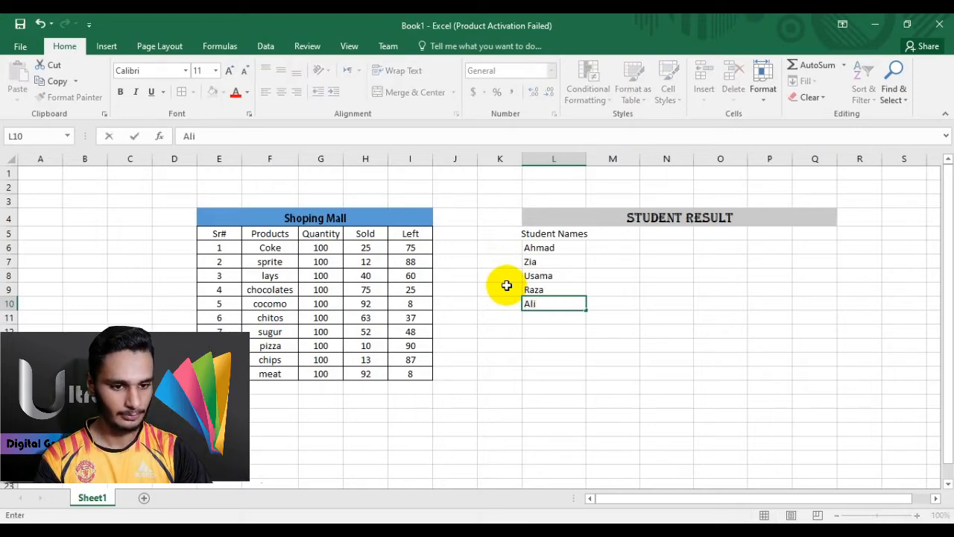
pyautogui.press('Return')
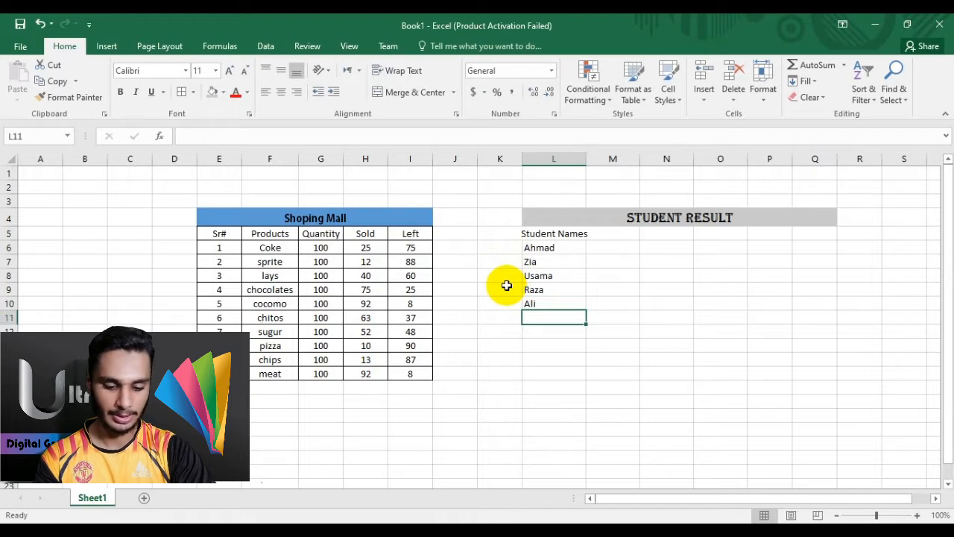
pyautogui.write('Riaz')
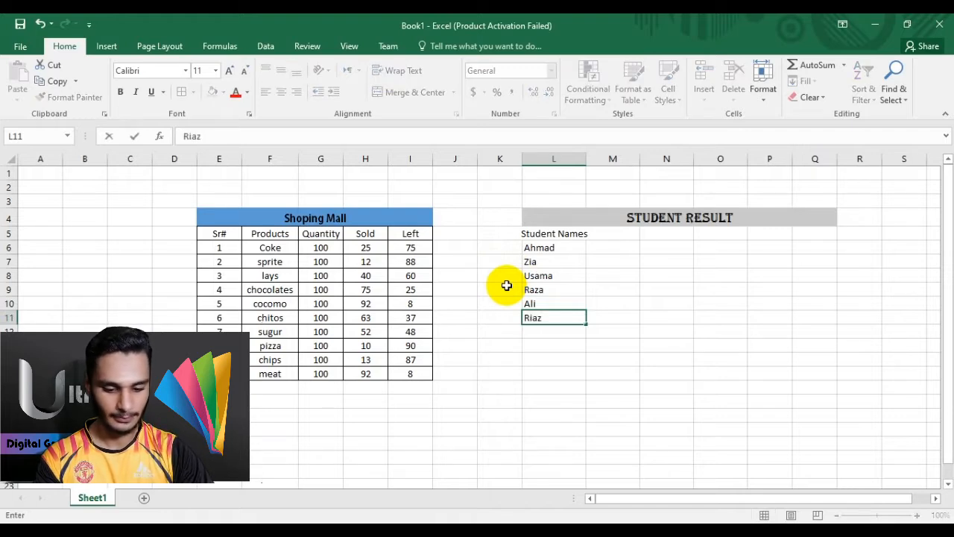
pyautogui.press('Return')
pyautogui.write('Umar')
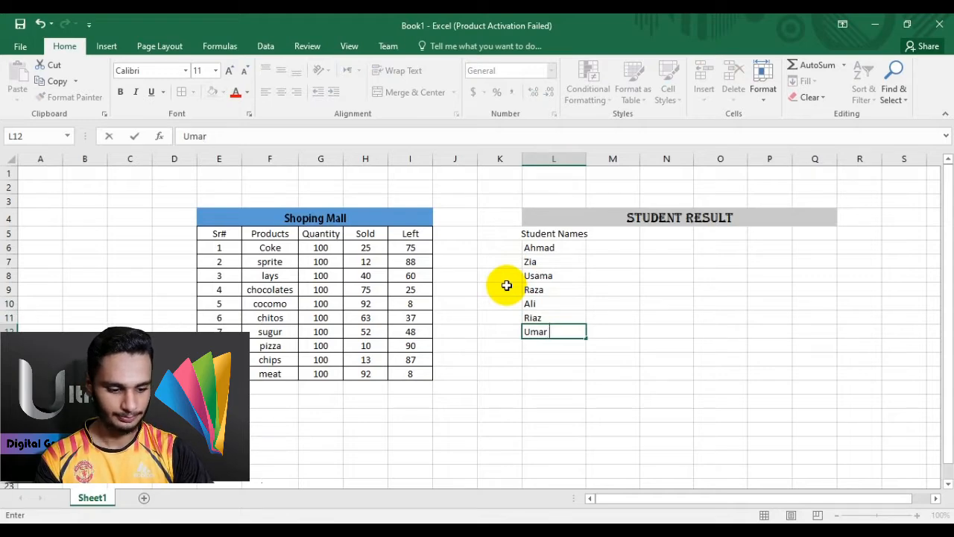
pyautogui.press('Return')
pyautogui.write('Musa')
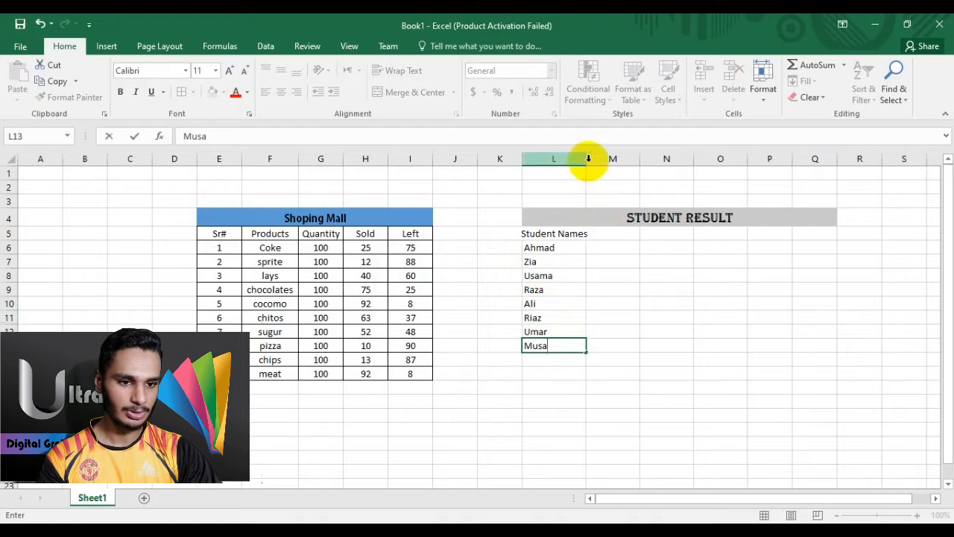
pyautogui.click(613, 248)
pyautogui.moveTo(585, 162); pyautogui.dragTo(591, 162)
# Step: Enter "Subjec1" in M5, extend the series across to "Subjec5" in Q5, and center these headings
pyautogui.click(612, 235)
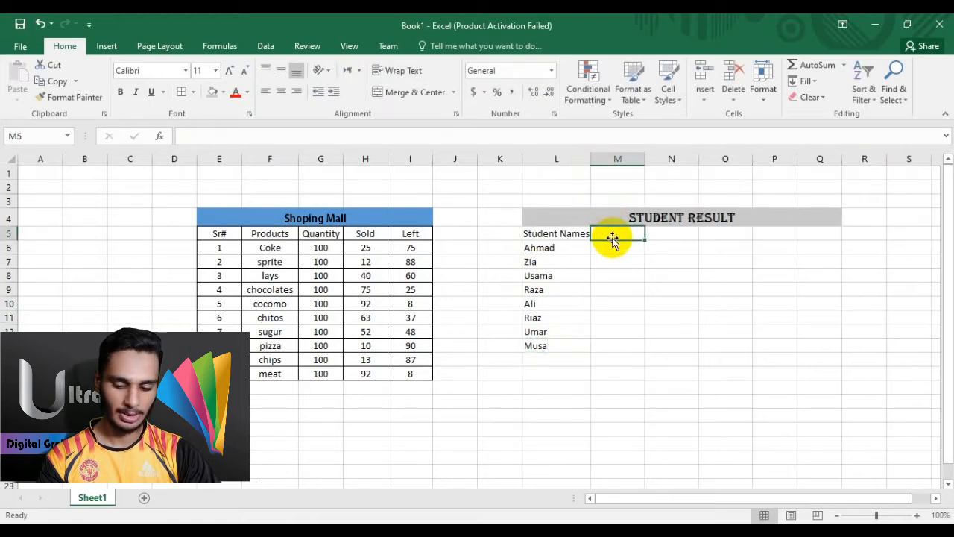
pyautogui.write('Subjec1')
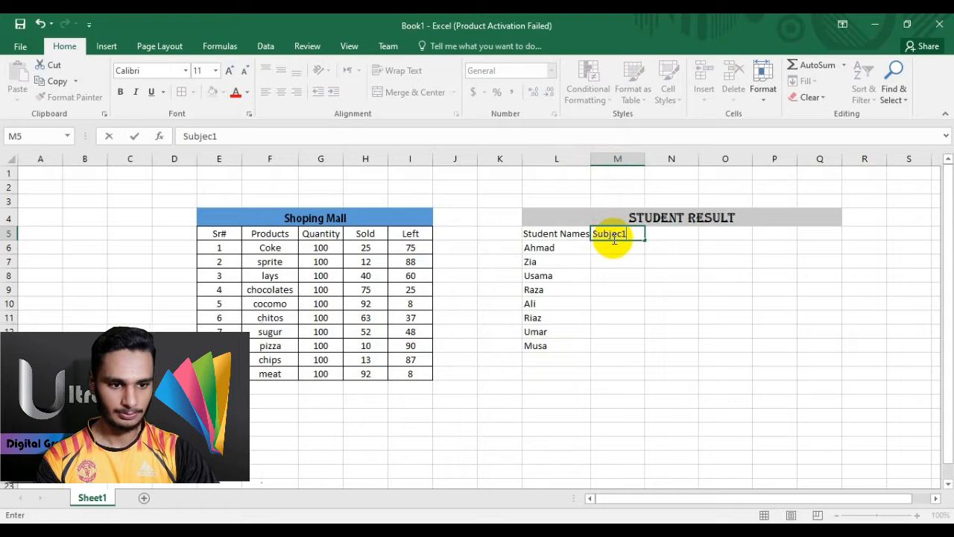
pyautogui.moveTo(645, 240); pyautogui.dragTo(831, 232)
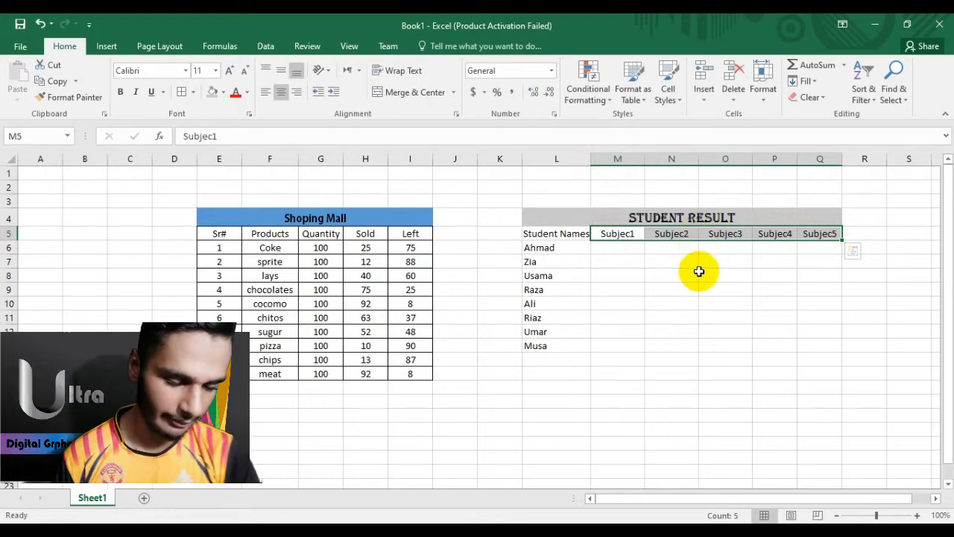
# Step: Enter the Subjec1 marks 75, 48, 92, 85, 32, 25, 48 and 65 in cells M6 to M13
pyautogui.click(608, 249)
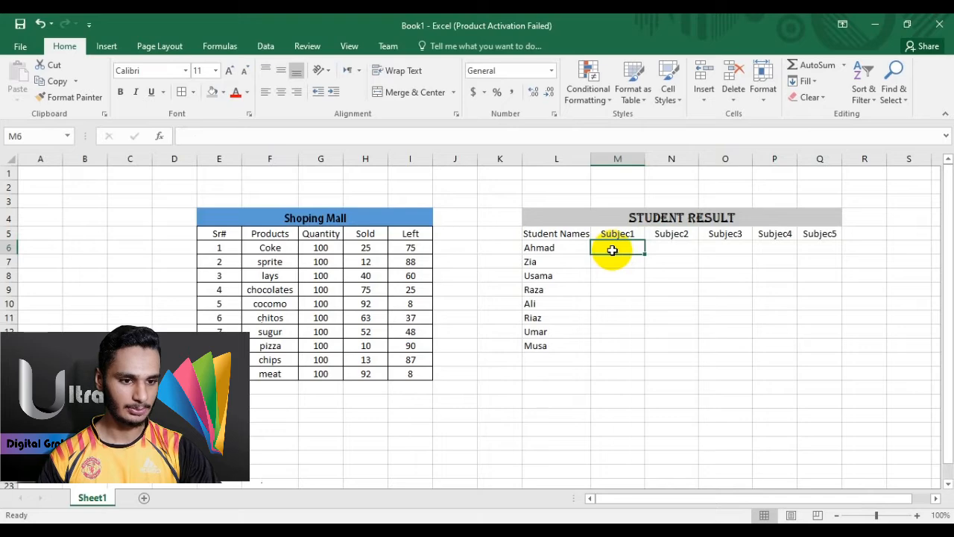
pyautogui.write('75')
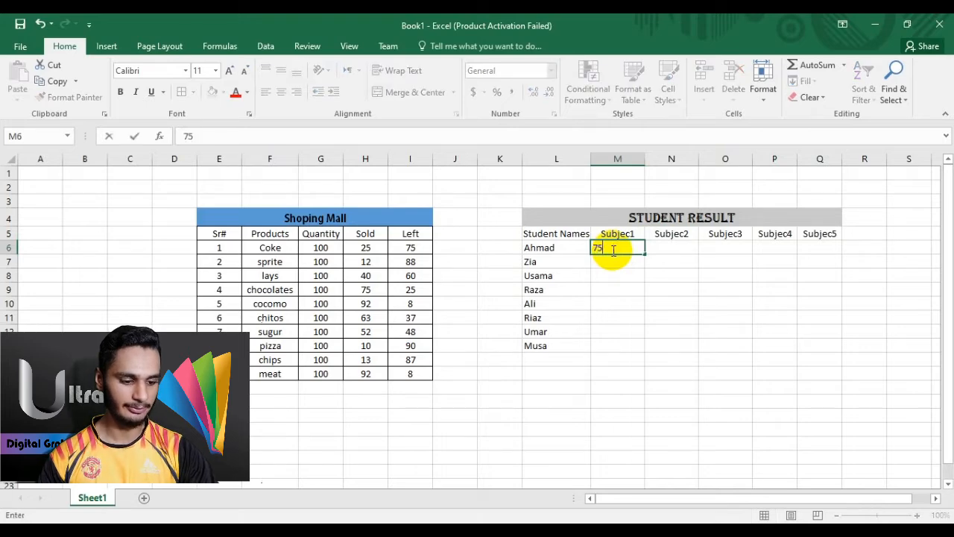
pyautogui.press('Return')
pyautogui.write('48')
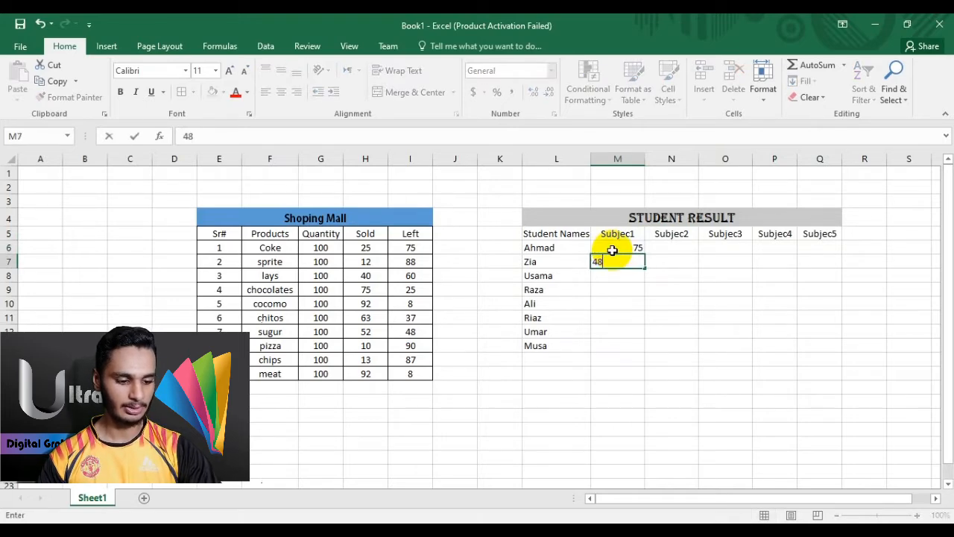
pyautogui.press('Return')
pyautogui.write('9')
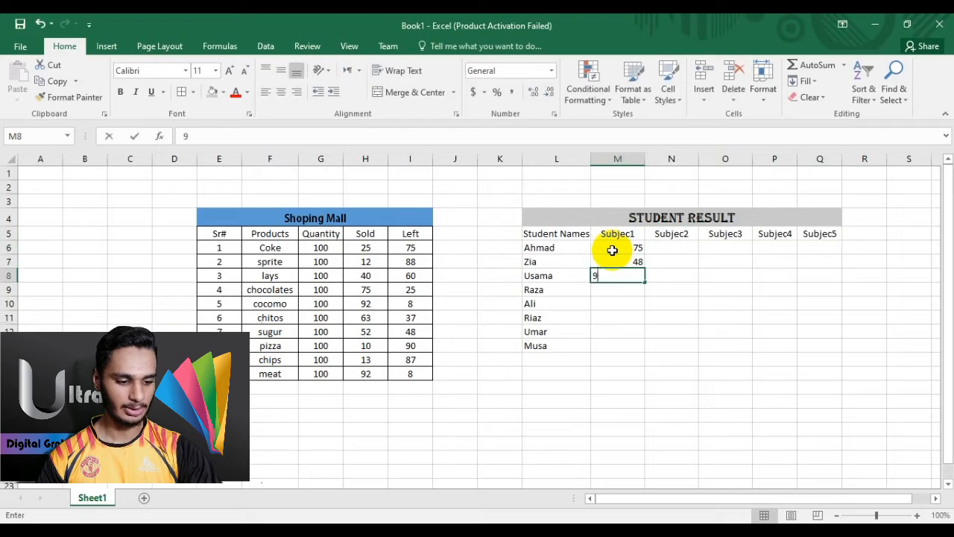
pyautogui.write('2')
pyautogui.press('Return')
pyautogui.write('85')
pyautogui.press('Return')
pyautogui.write('326')
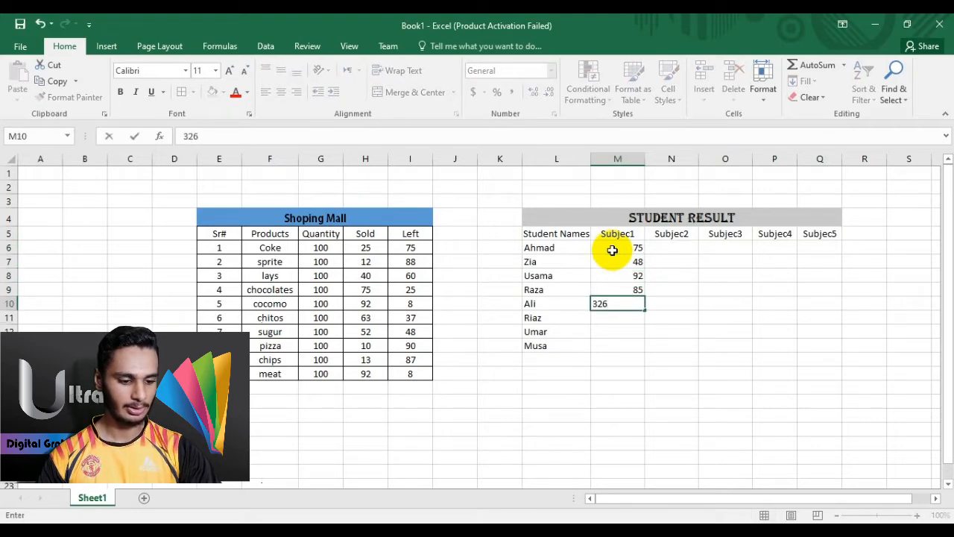
pyautogui.press('Return')
pyautogui.write('2')
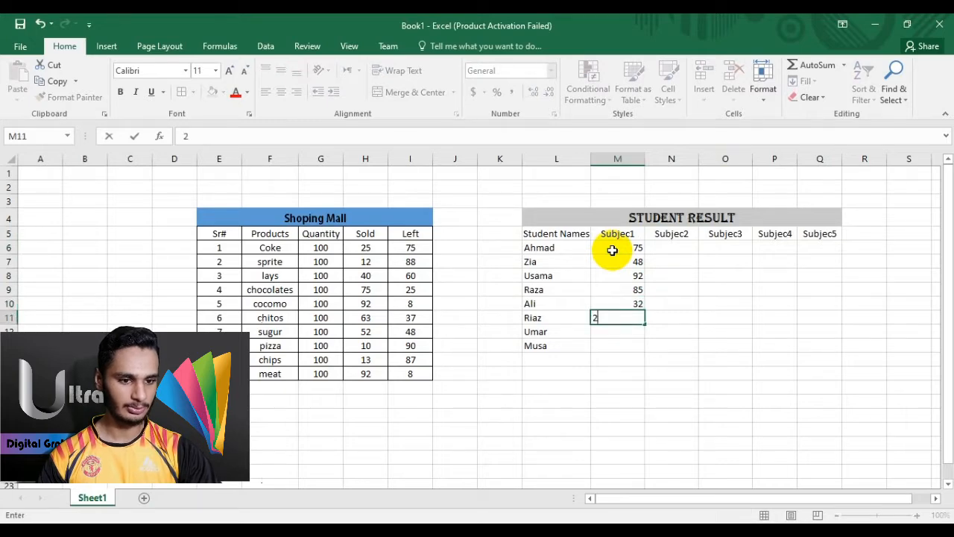
pyautogui.write('5')
pyautogui.press('Return')
pyautogui.write('48')
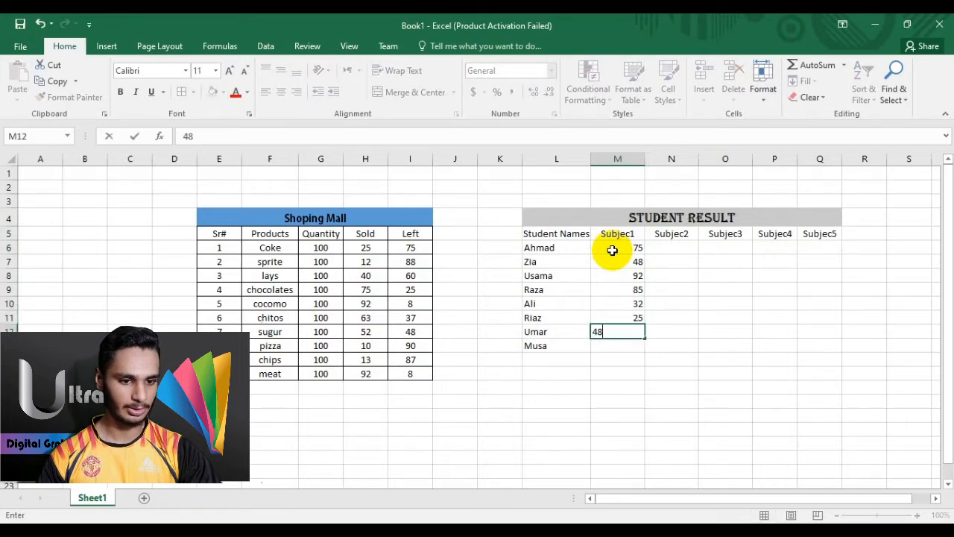
pyautogui.press('Return')
pyautogui.write('65')
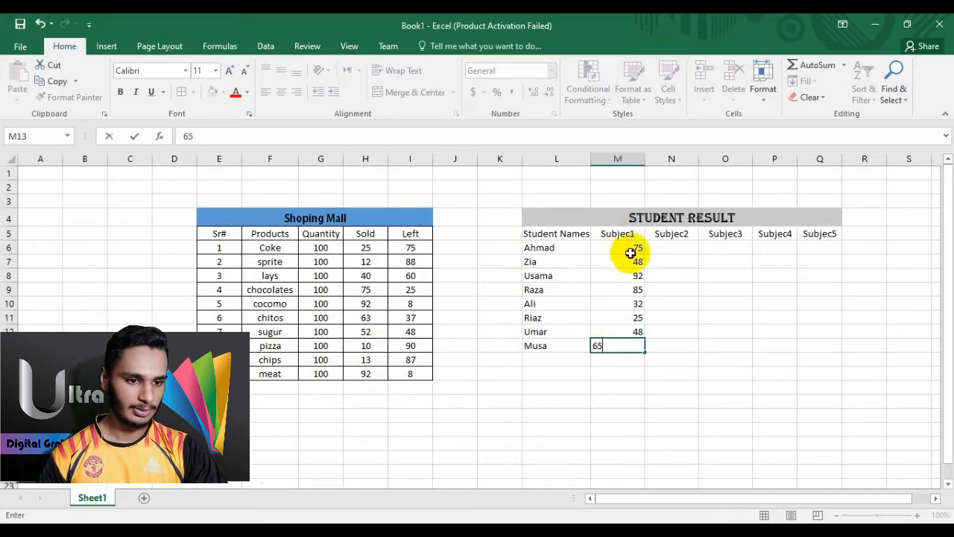
# Step: Copy the Subjec1 marks in M6:M13 across the other four subject columns, N to Q, by filling
pyautogui.click(631, 250)
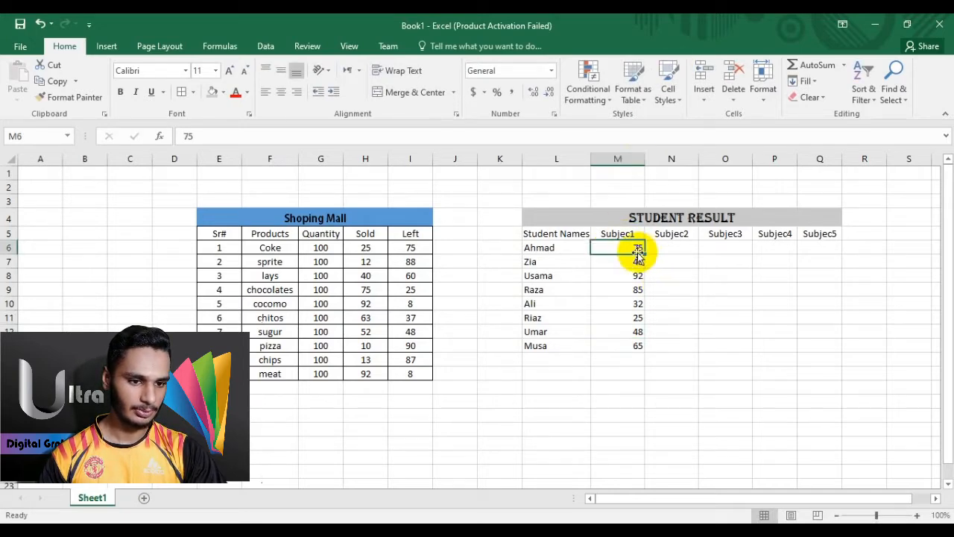
pyautogui.keyDown('shift'); pyautogui.click(622, 342); pyautogui.keyUp('shift')
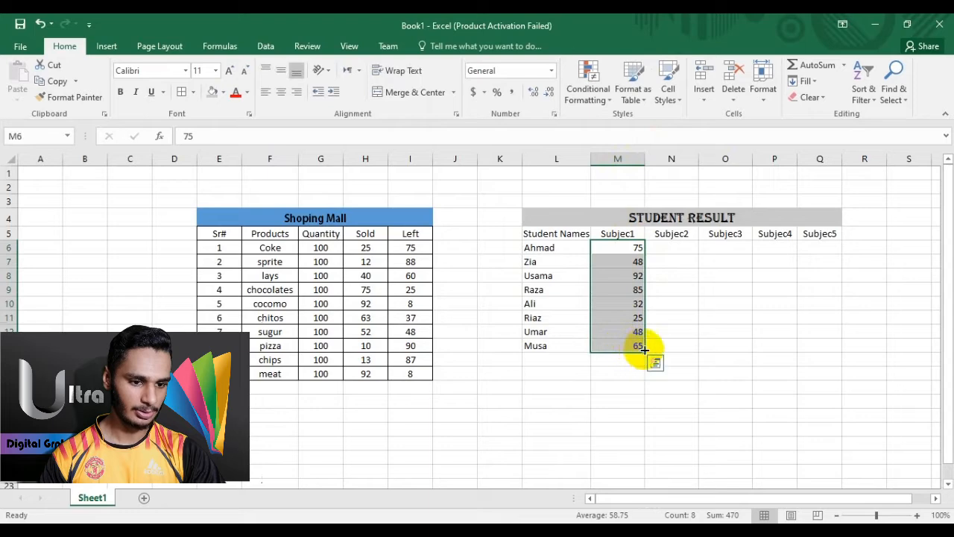
pyautogui.moveTo(660, 348); pyautogui.dragTo(829, 337)
# Step: Vary the copied marks by entering 45 in N7, 54 in N11 and 56 in O11
pyautogui.click(693, 265)
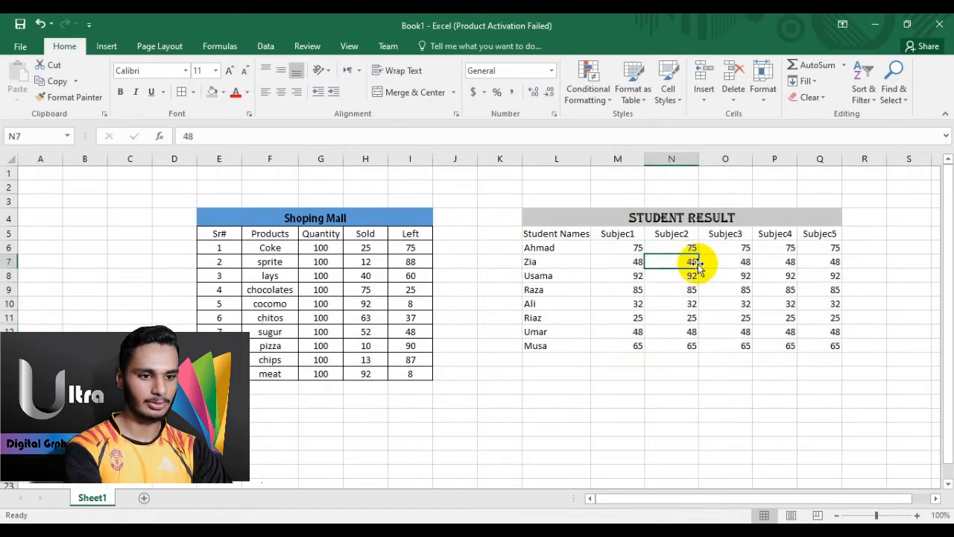
pyautogui.write('456')
pyautogui.press('BackSpace')
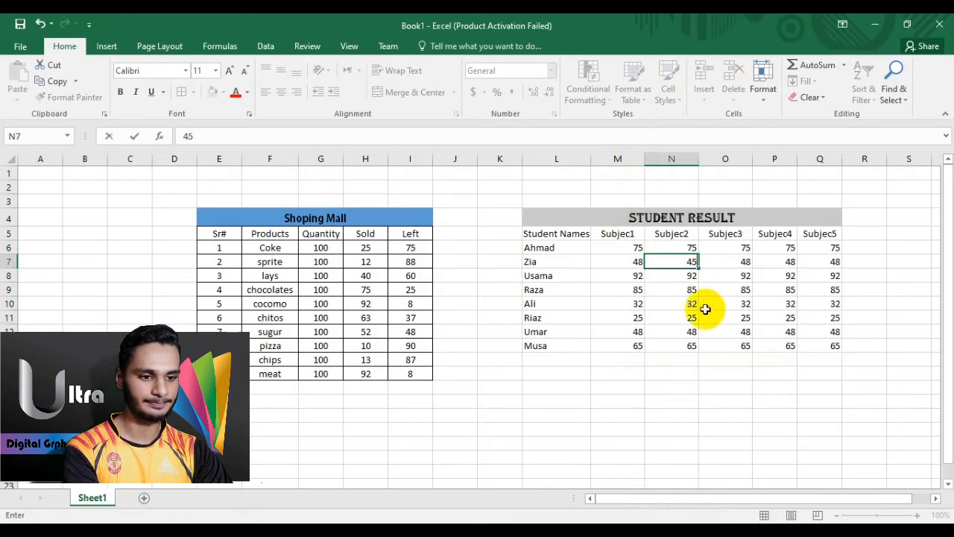
pyautogui.press('Return')
pyautogui.write('54')
pyautogui.click(733, 320)
pyautogui.write('5')
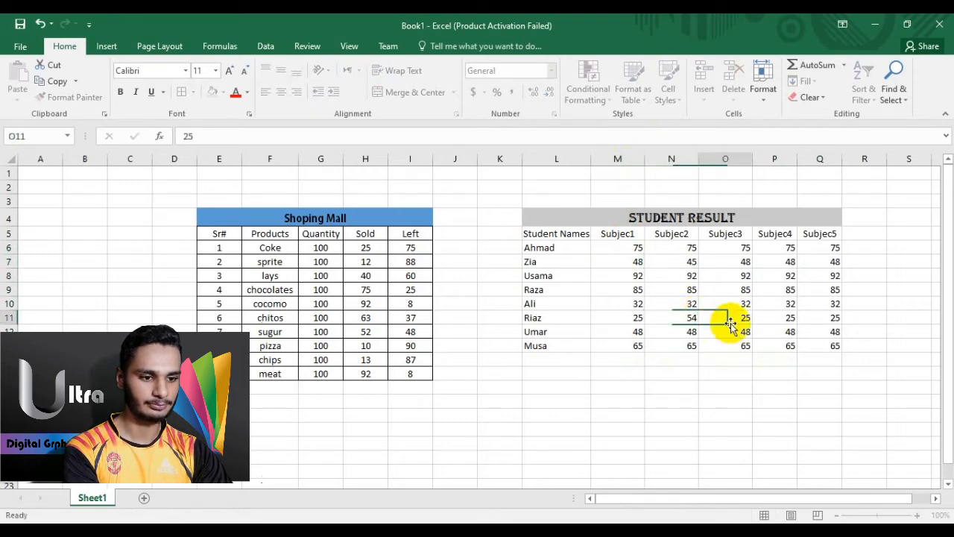
pyautogui.write('6')
# Step: Replace the copied marks with 78 in P9, 21 in P11 and 66 in Q8
pyautogui.click(790, 290)
pyautogui.write('7886')
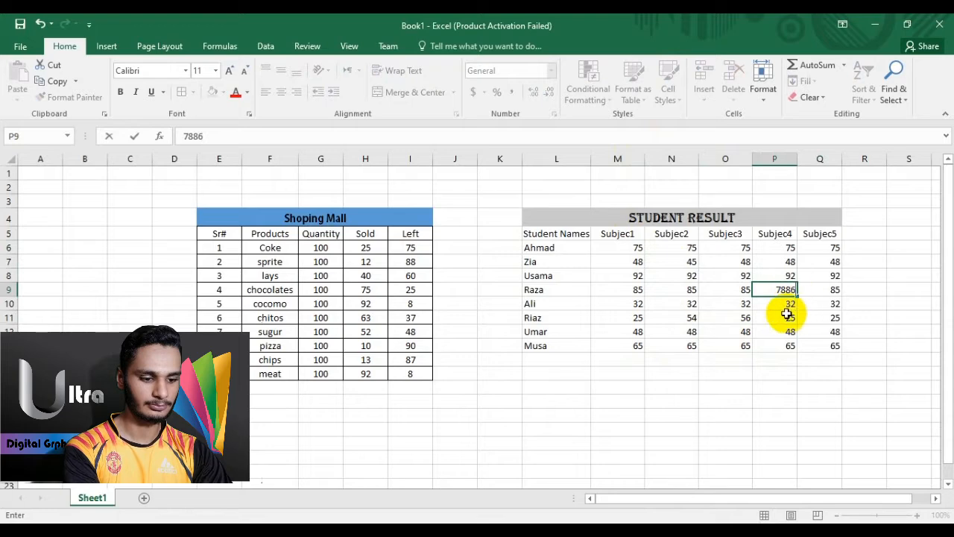
pyautogui.click(788, 316)
pyautogui.write('213')
pyautogui.press('BackSpace')
pyautogui.click(835, 276)
pyautogui.write('66')
# Step: Change the mark in O12 to 55 and the mark in P11 to 88
pyautogui.click(743, 330)
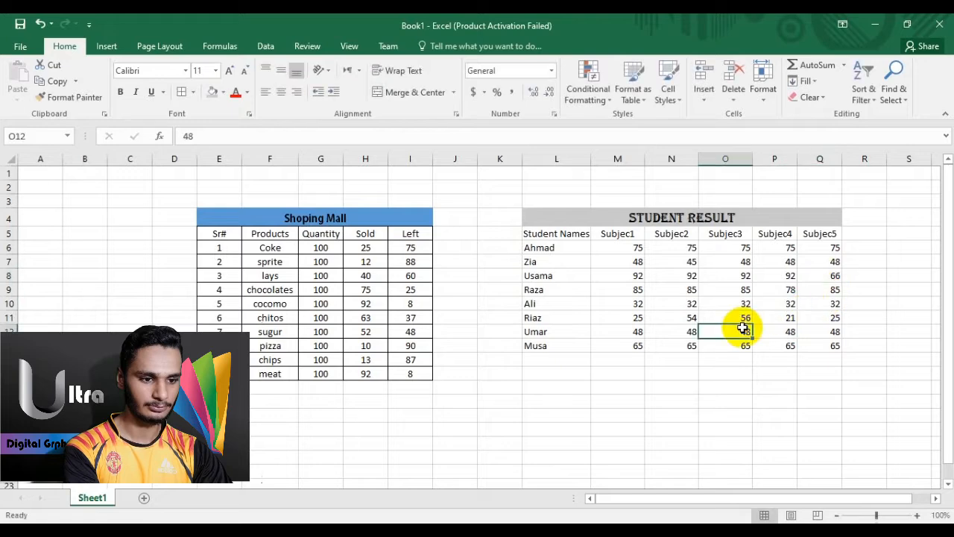
pyautogui.write('55')
pyautogui.click(790, 317)
pyautogui.write('8')
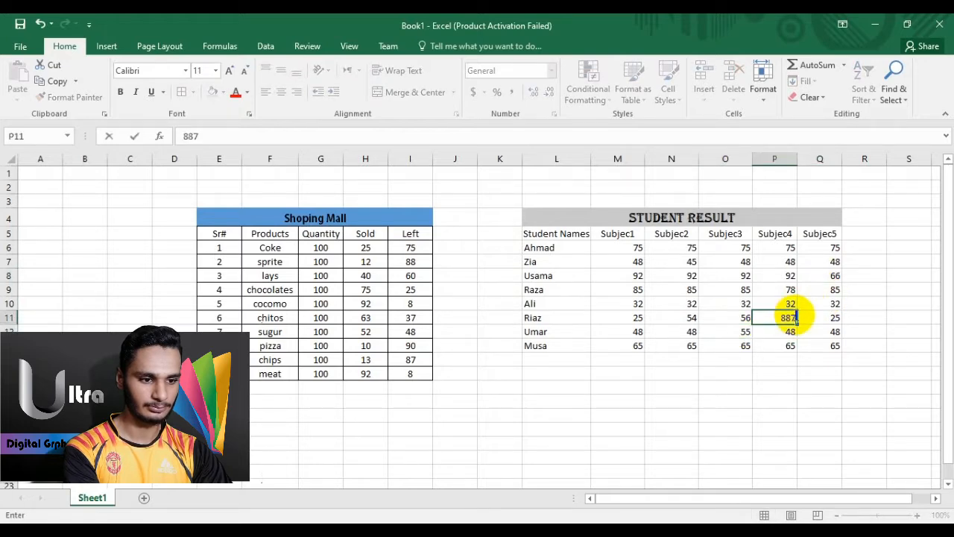
pyautogui.write('87')
pyautogui.press('BackSpace')
# Step: Set the marks to 77 in O7, 88 in P7 and 44 in N13
pyautogui.click(736, 263)
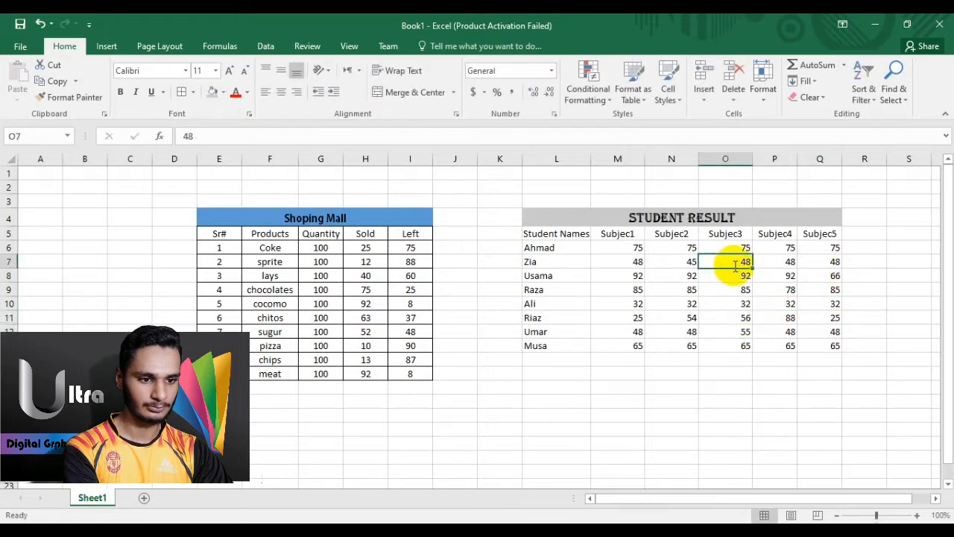
pyautogui.write('77')
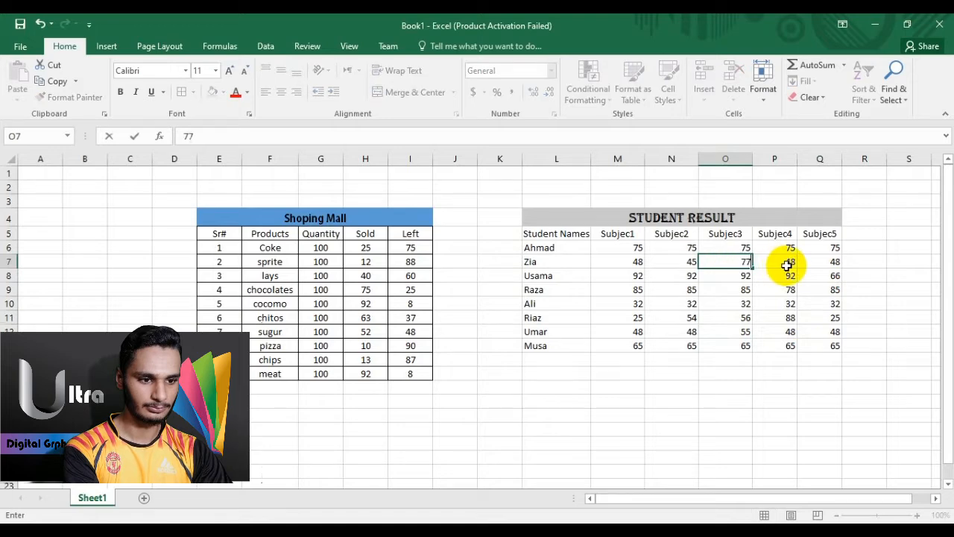
pyautogui.click(786, 264)
pyautogui.write('88')
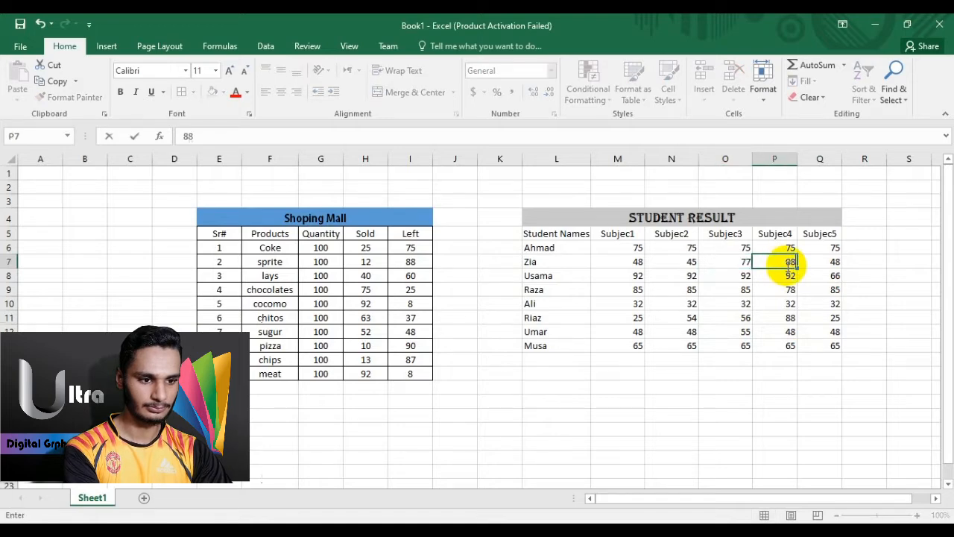
pyautogui.click(686, 332)
pyautogui.press('Down')
pyautogui.write('4')
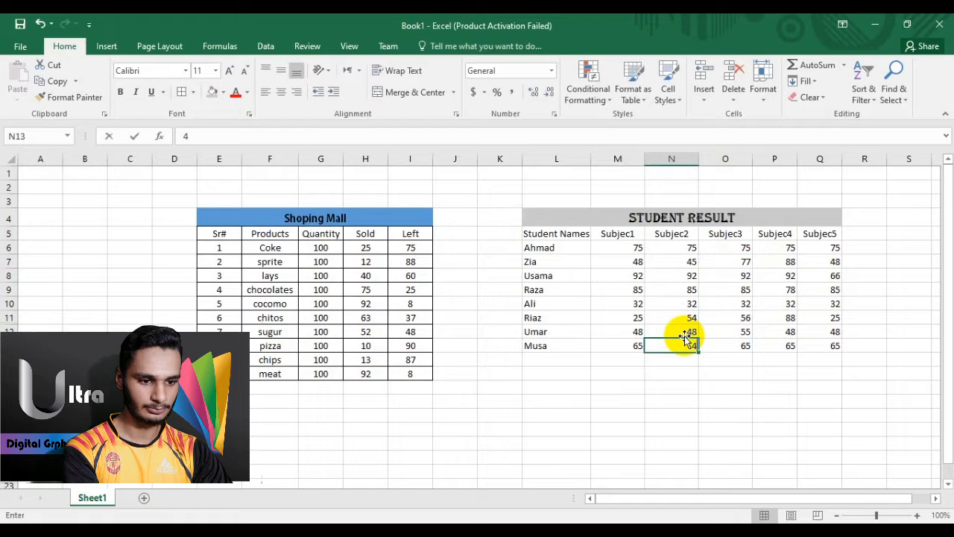
pyautogui.write('4')
# Step: Set the row 12 marks to 78 in O12, 56 in P12 and 77 in Q12
pyautogui.click(742, 333)
pyautogui.write('7')
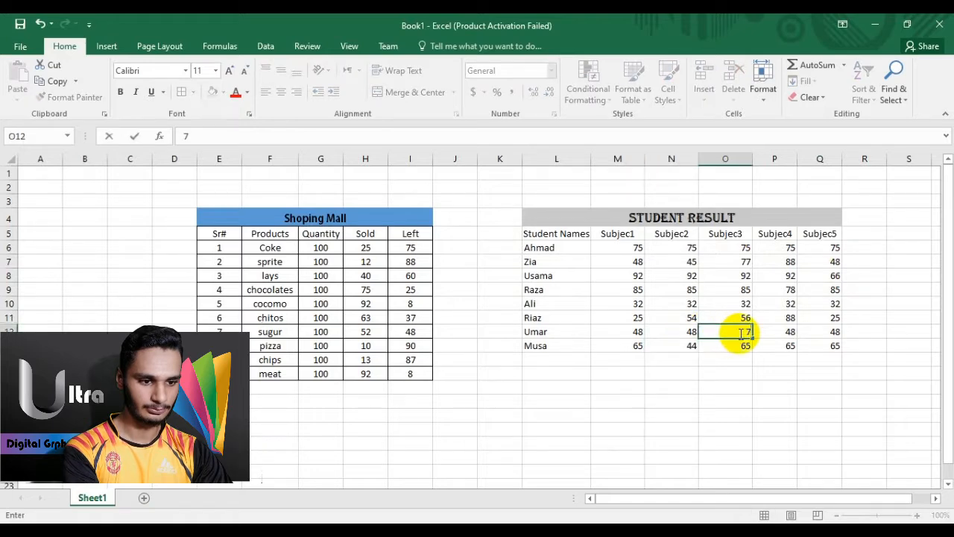
pyautogui.write('8')
pyautogui.click(793, 332)
pyautogui.write('\\7')
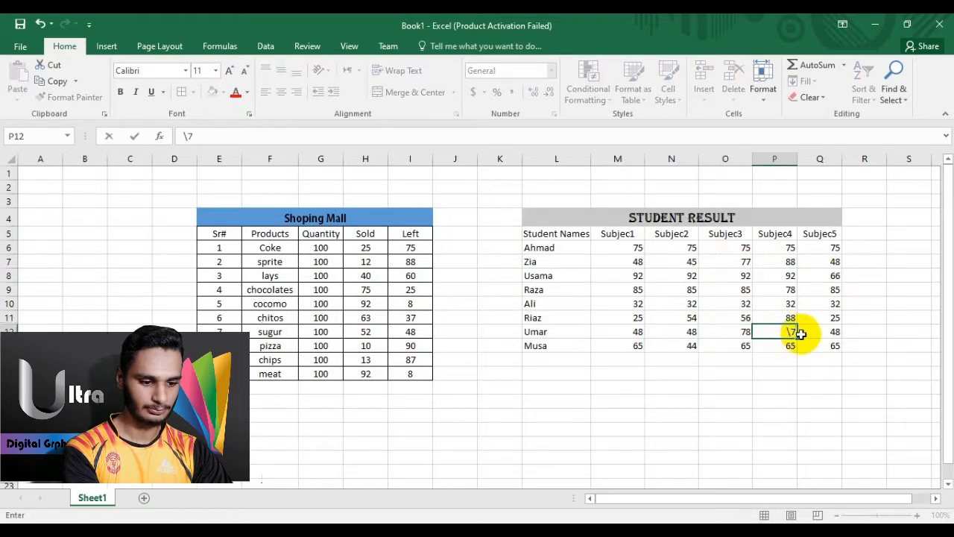
pyautogui.write('56')
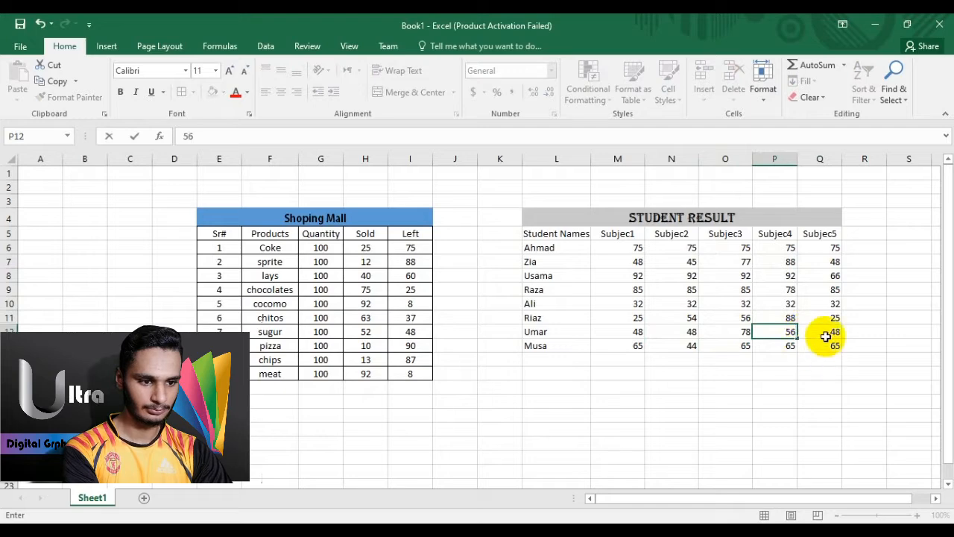
pyautogui.click(824, 332)
pyautogui.write('77')
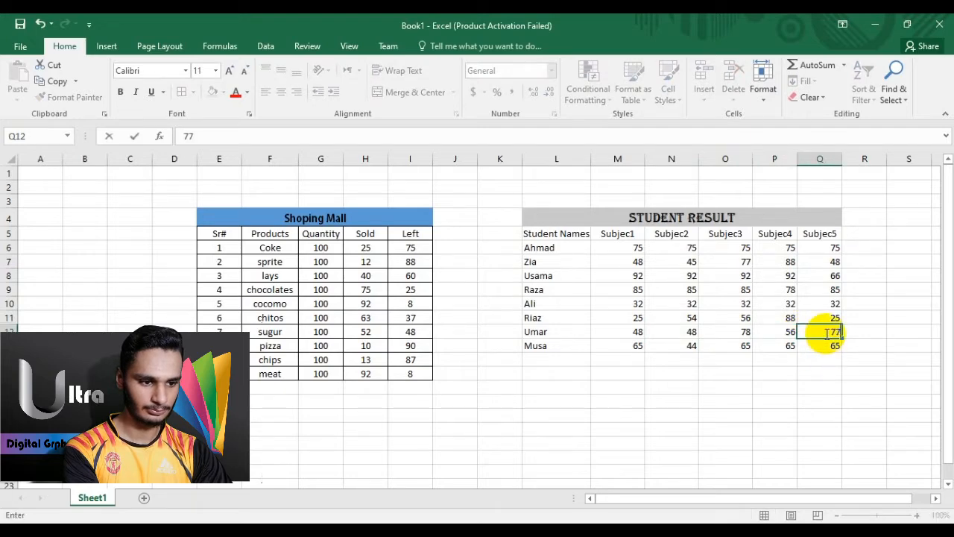
pyautogui.click(819, 374)
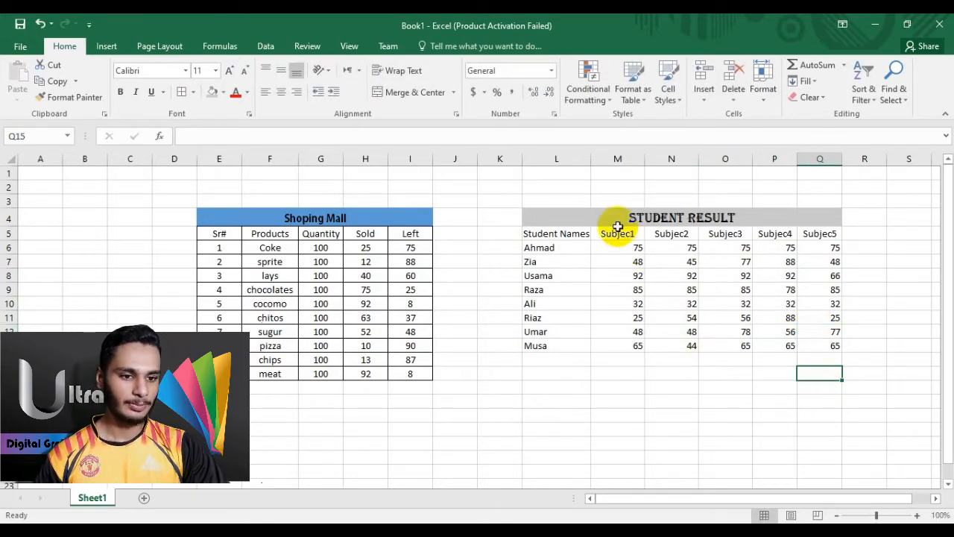
# Step: Apply a Greater Than conditional formatting rule to column M using Green Fill with Dark Green Text
pyautogui.click(627, 246)
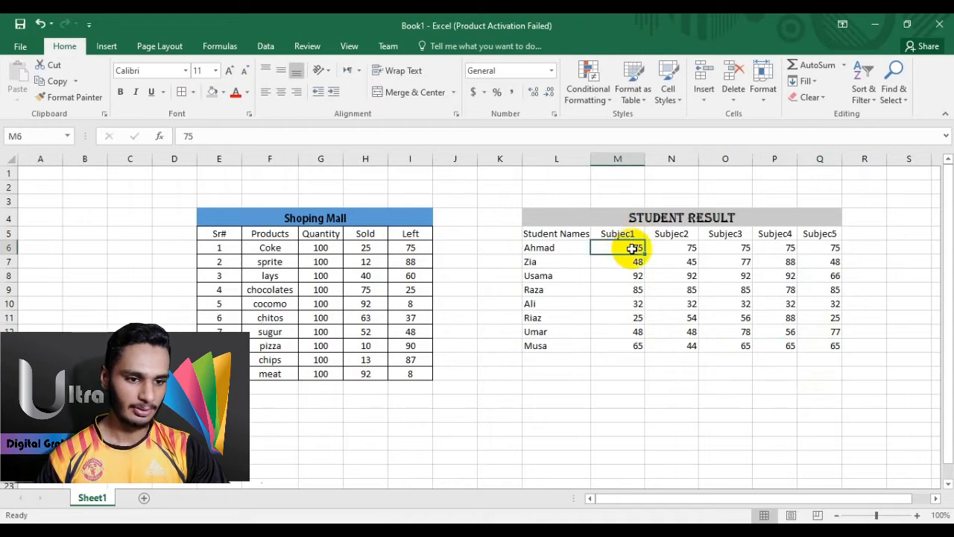
pyautogui.click(617, 158)
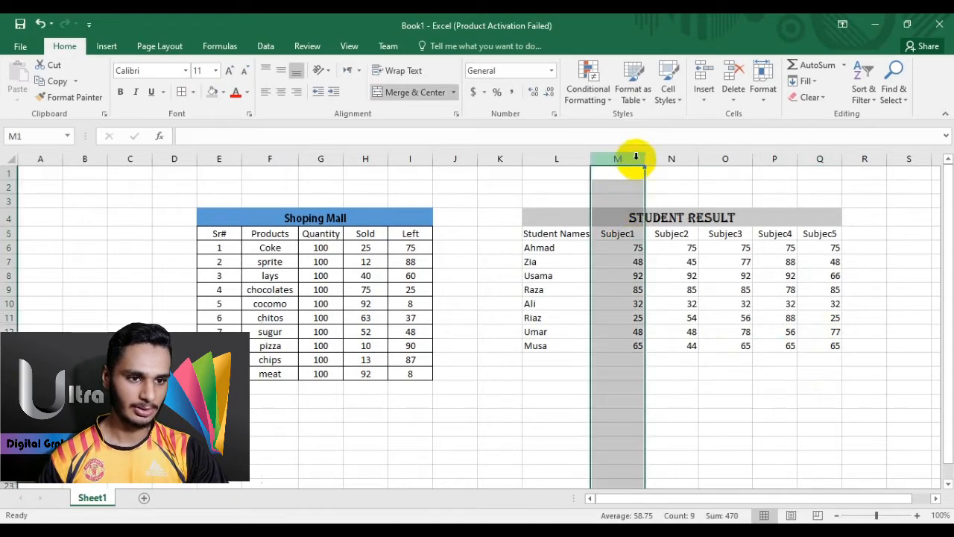
pyautogui.click(608, 100)
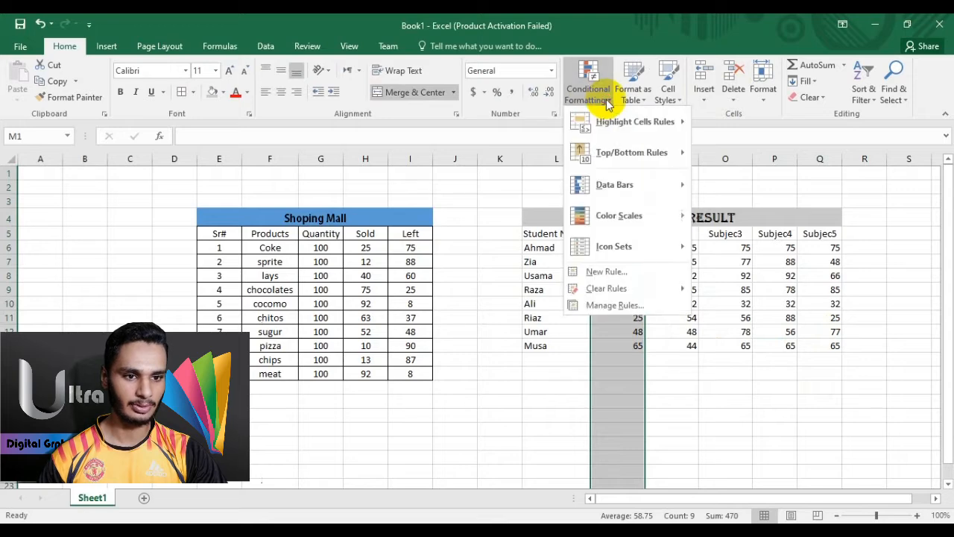
pyautogui.click(682, 123)
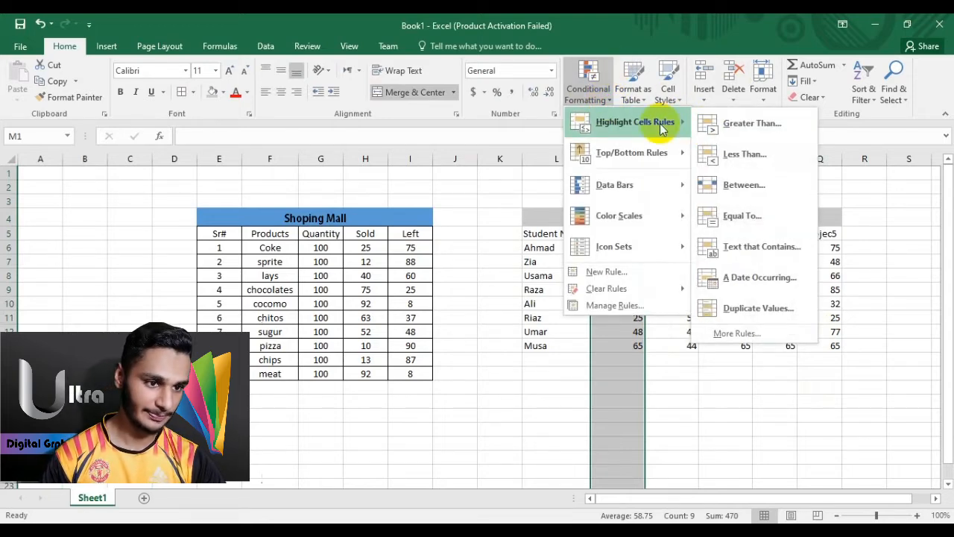
pyautogui.click(736, 127)
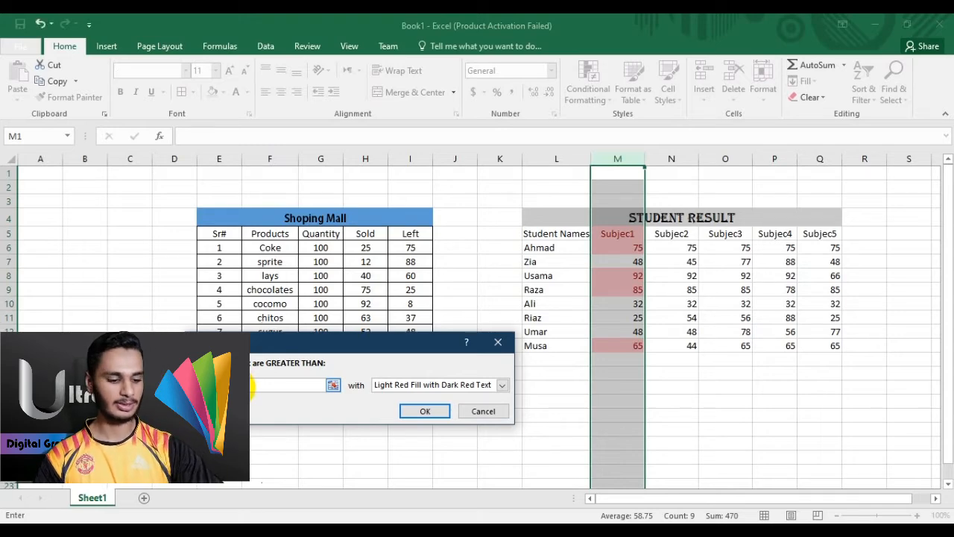
pyautogui.press('BackSpace')
pyautogui.write('5')
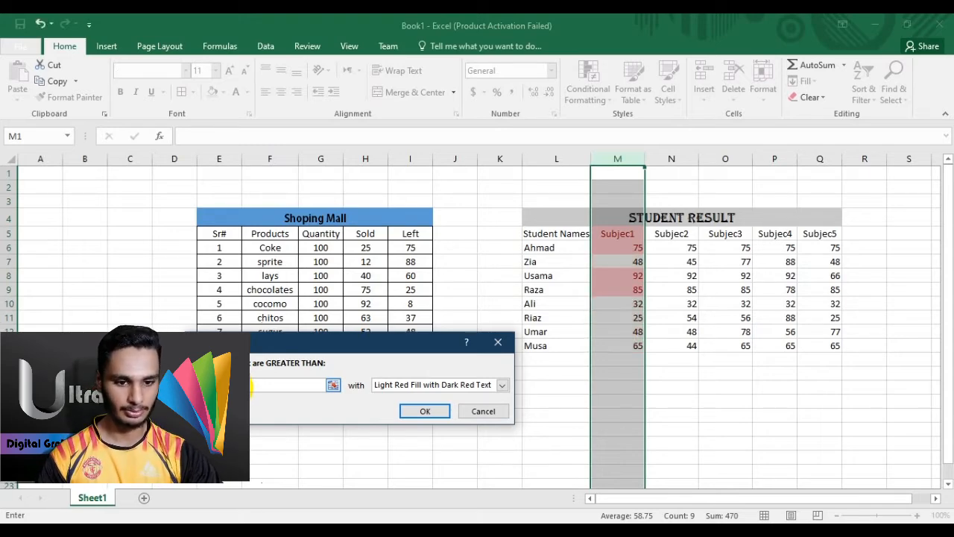
pyautogui.click(502, 385)
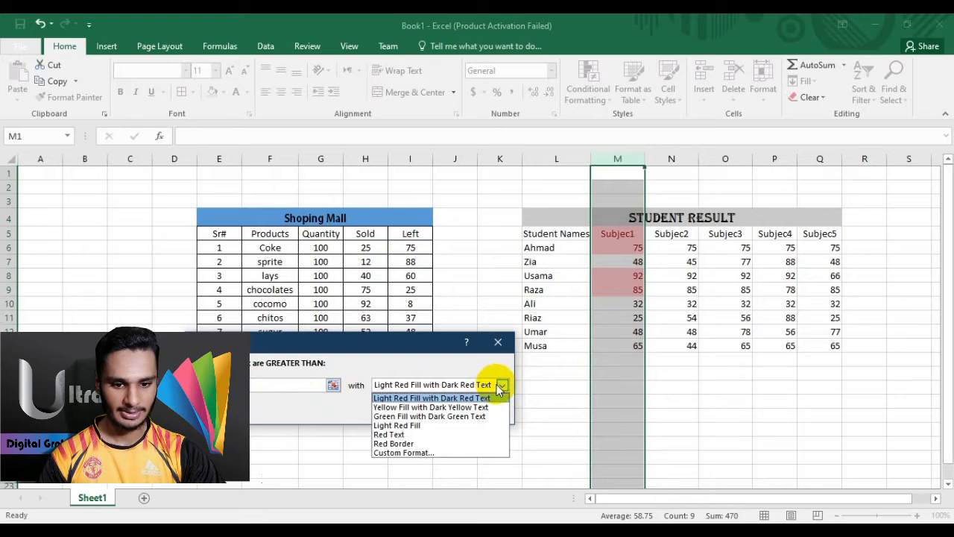
pyautogui.click(413, 417)
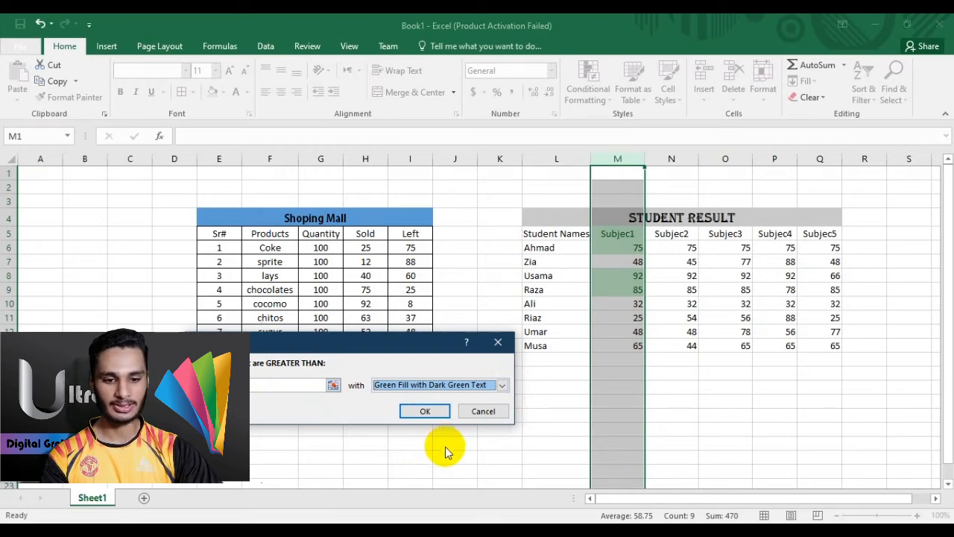
pyautogui.click(425, 410)
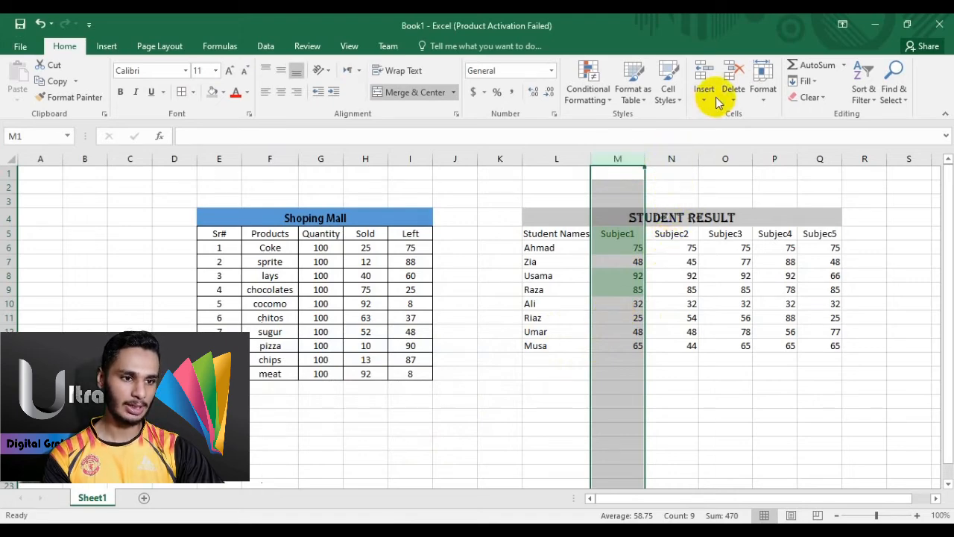
# Step: Apply a Less Than 40 conditional formatting rule to column M using Light Red Fill with Dark Red Text
pyautogui.click(607, 104)
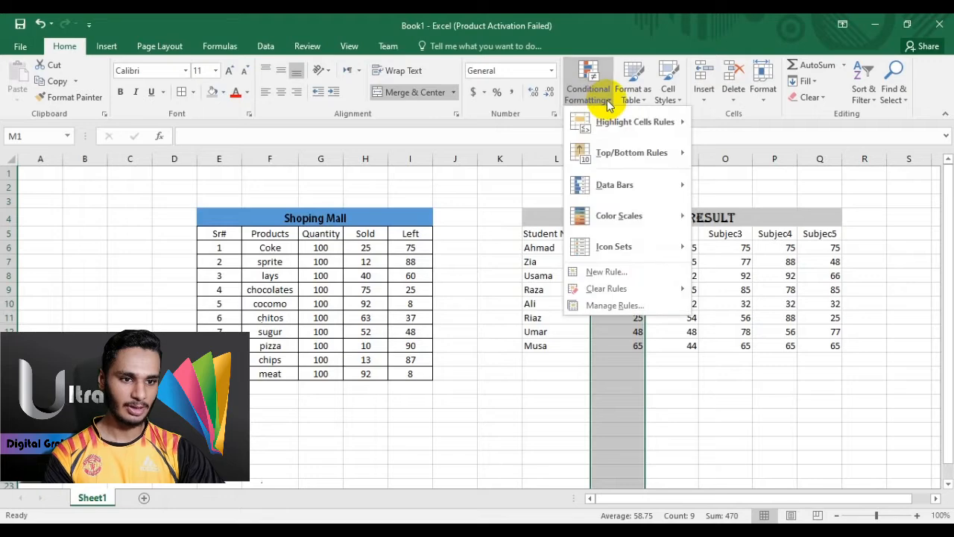
pyautogui.moveTo(648, 121)
pyautogui.click(738, 154)
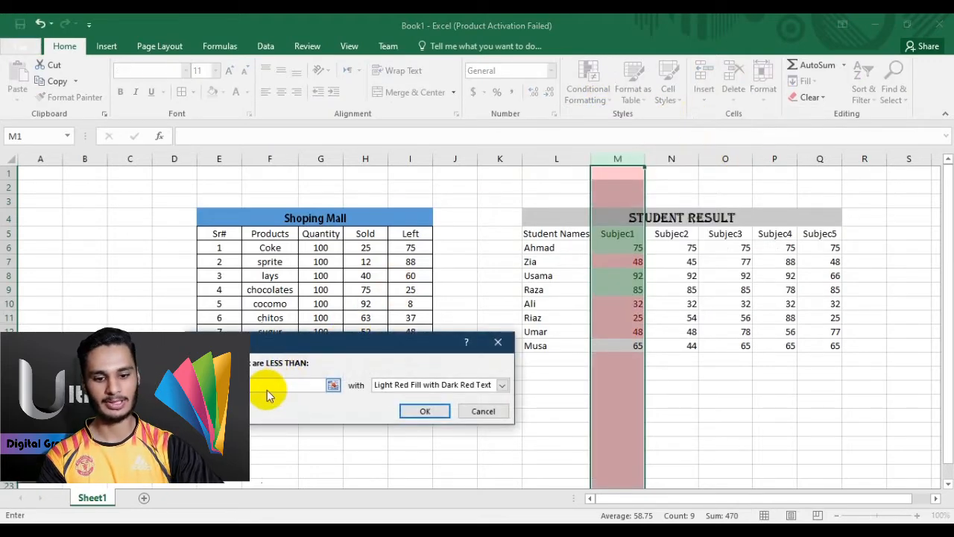
pyautogui.write('40')
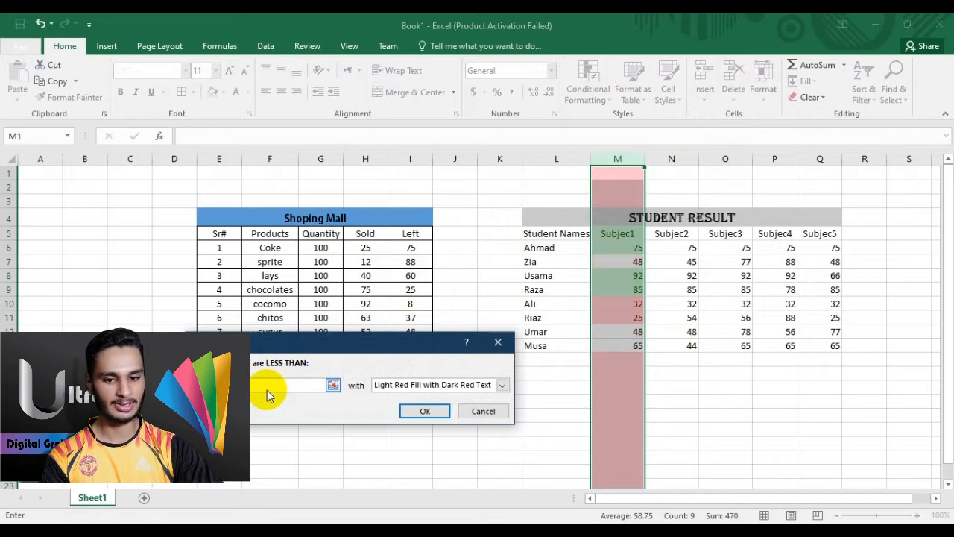
pyautogui.click(502, 384)
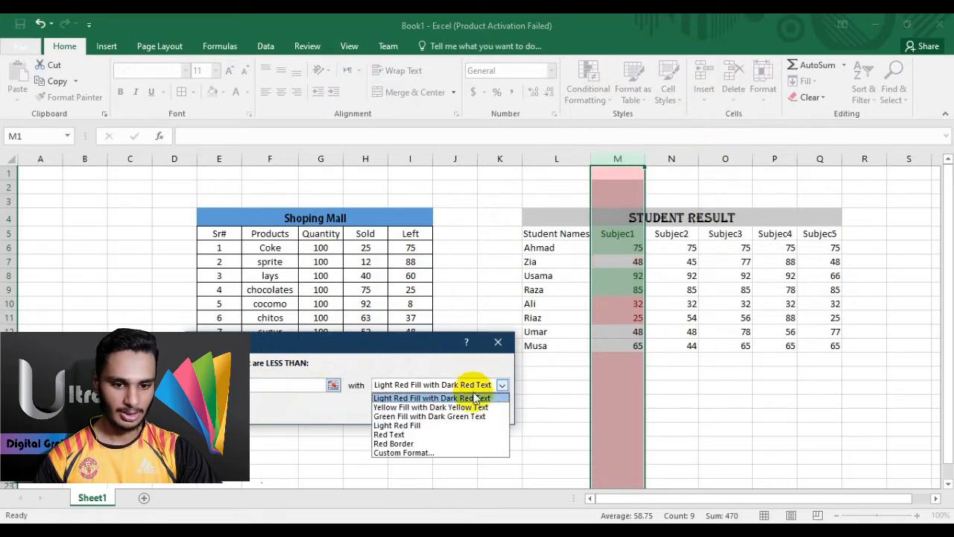
pyautogui.click(413, 399)
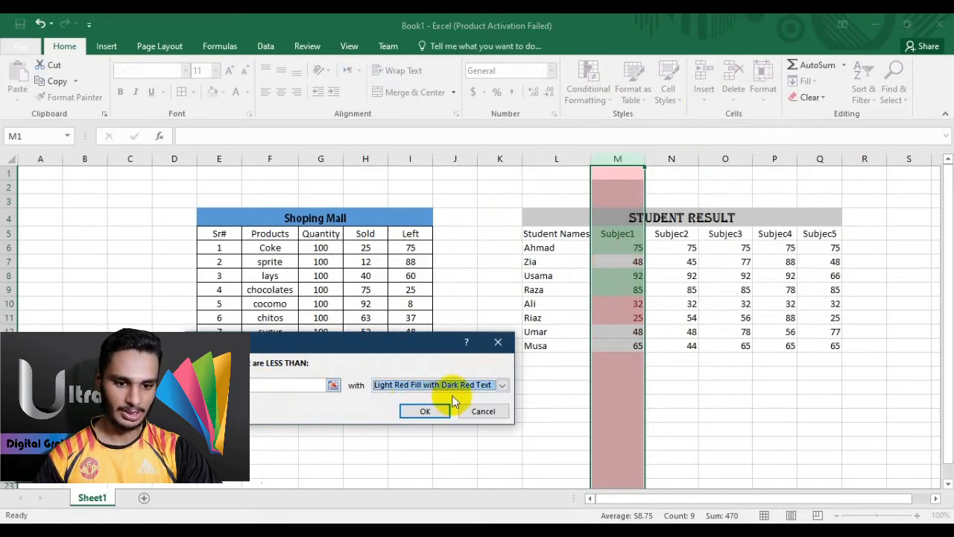
pyautogui.click(425, 410)
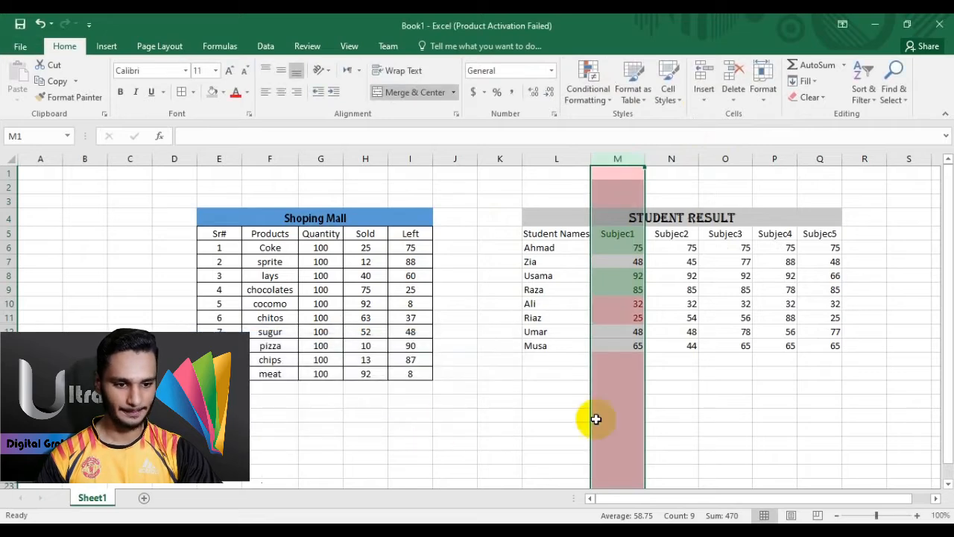
pyautogui.click(687, 416)
pyautogui.scroll(-6, 612, 368)
pyautogui.scroll(-5, 612, 368)
pyautogui.scroll(11, 612, 368)
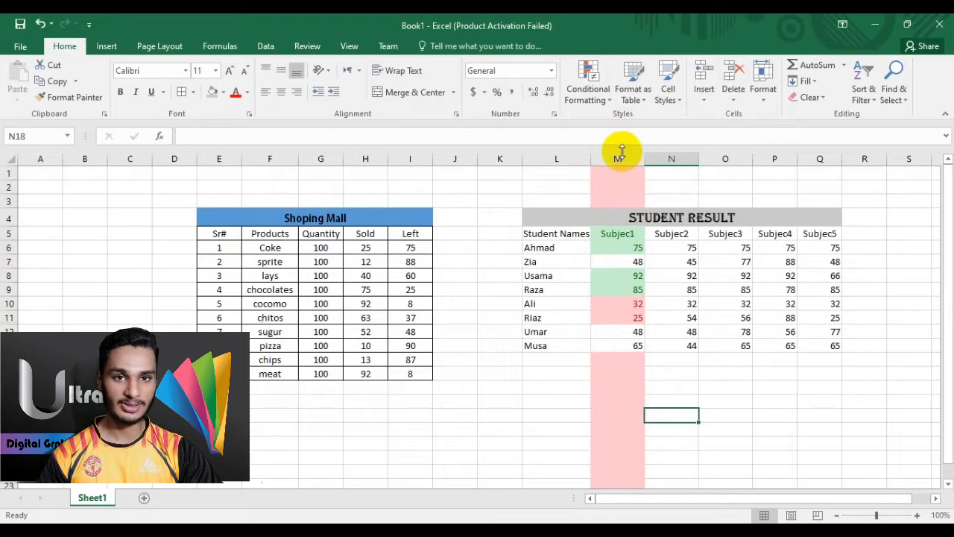
# Step: Set up a Between conditional formatting rule for column N with an upper limit of 60
pyautogui.click(671, 159)
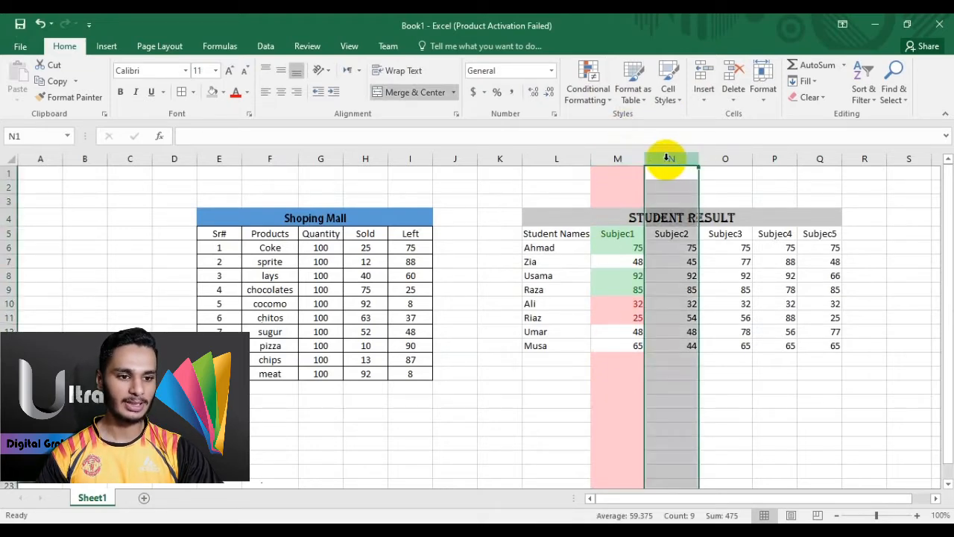
pyautogui.click(605, 95)
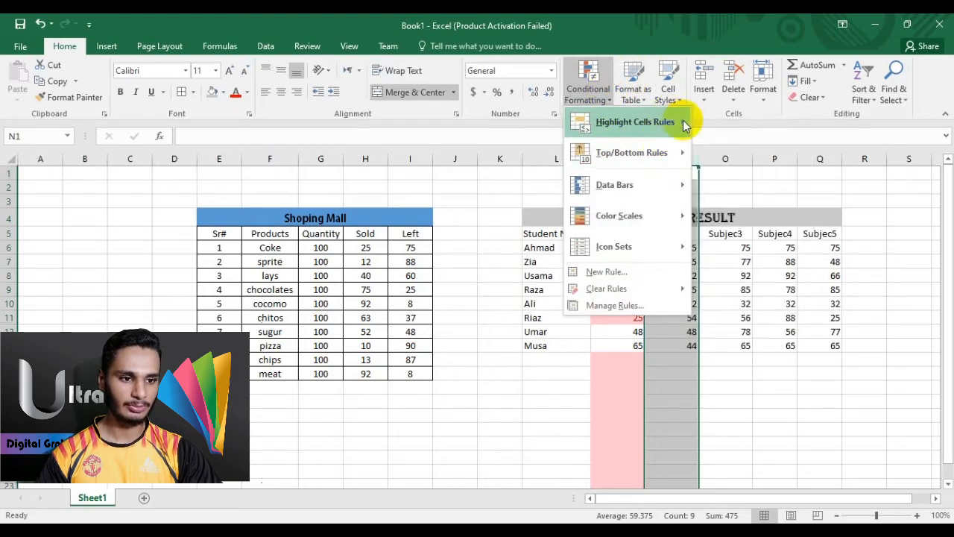
pyautogui.moveTo(677, 122)
pyautogui.click(726, 185)
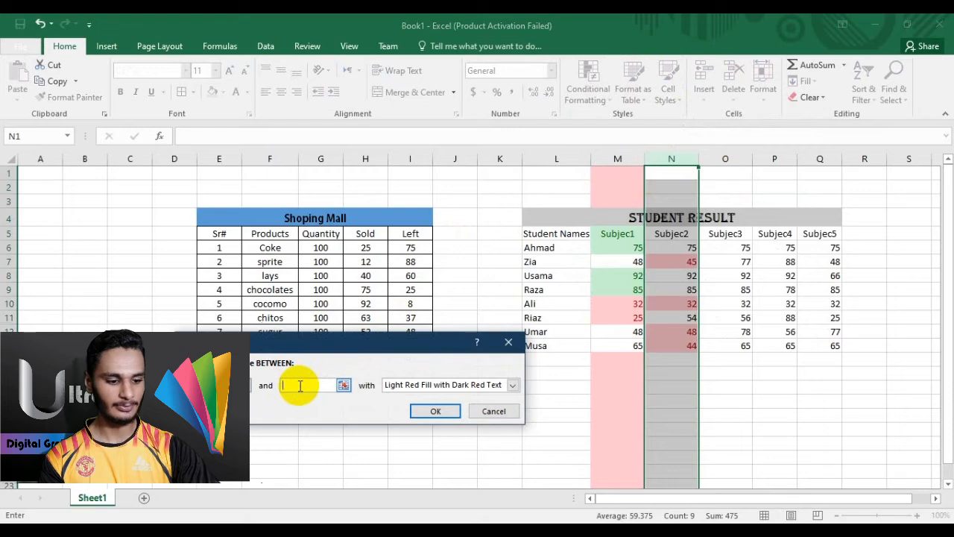
pyautogui.write('60')
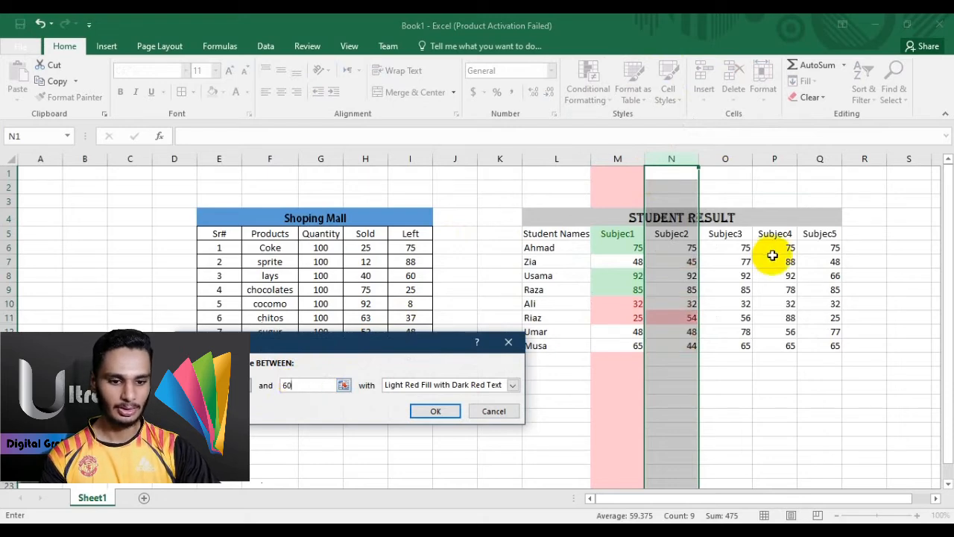
pyautogui.click(513, 384)
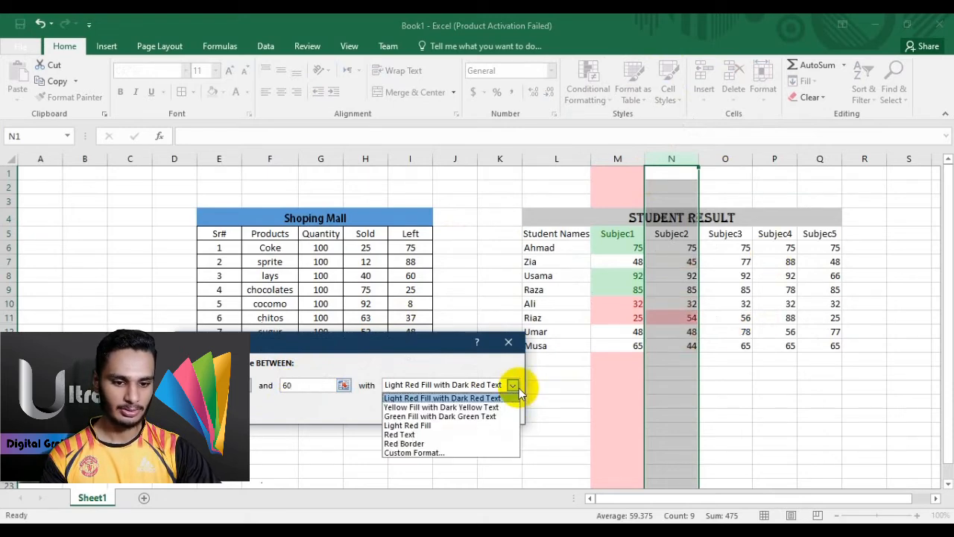
pyautogui.click(422, 426)
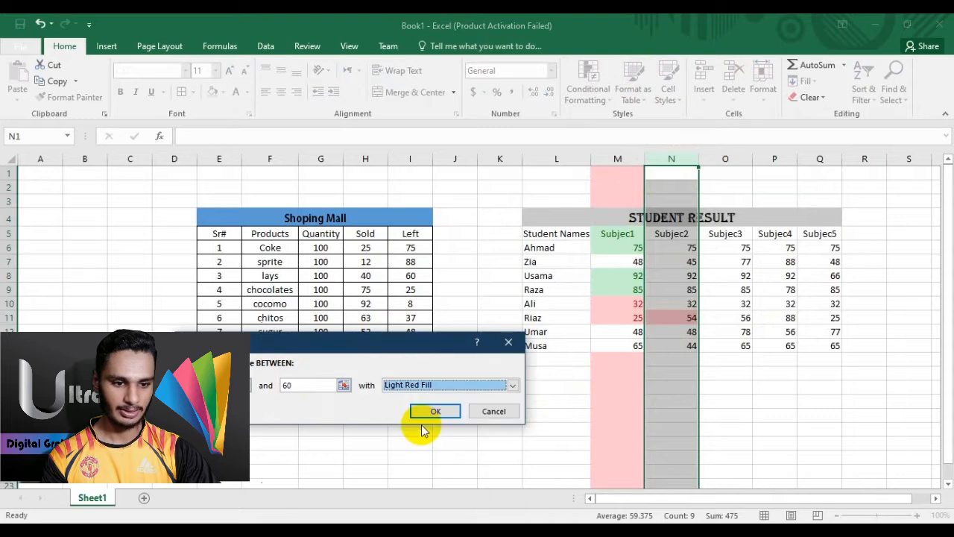
pyautogui.click(505, 379)
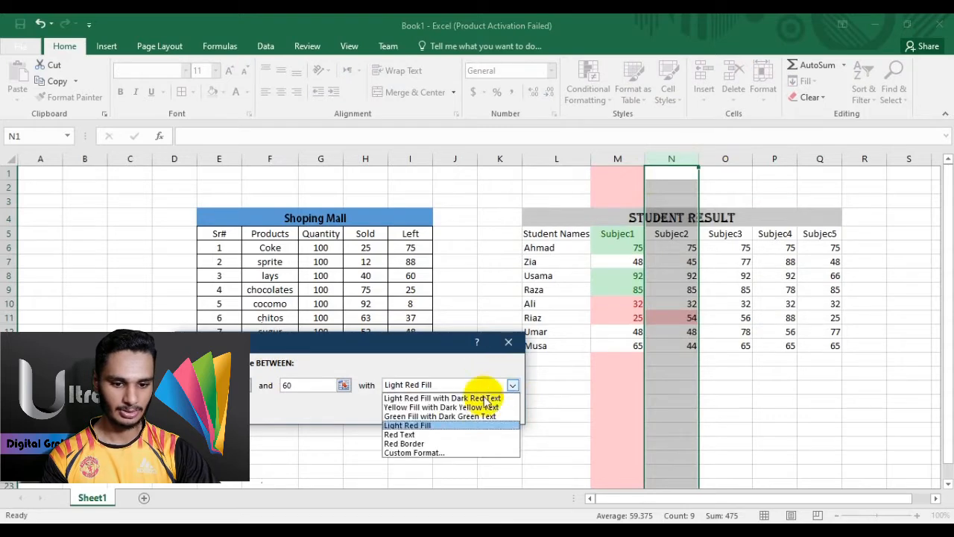
pyautogui.click(408, 454)
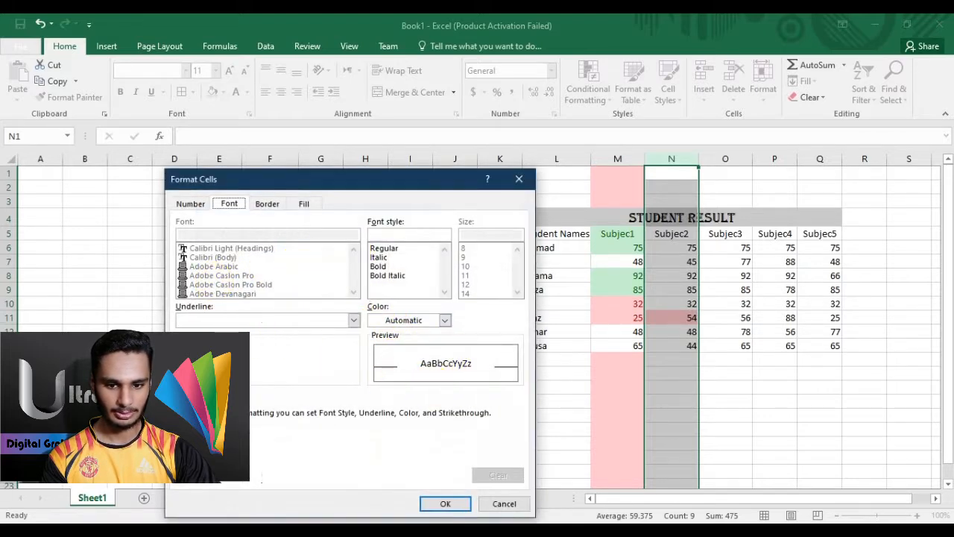
pyautogui.click(498, 503)
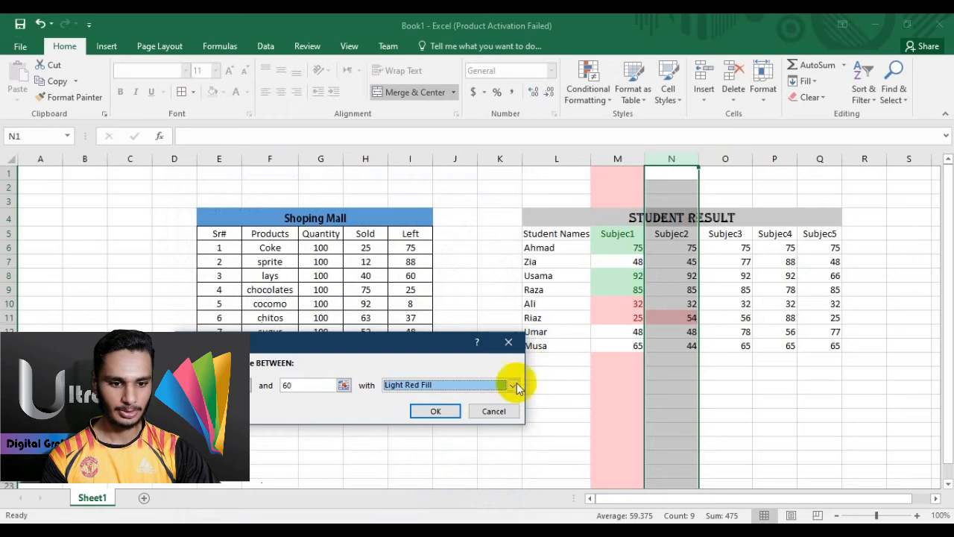
# Step: Choose Yellow Fill with Dark Yellow Text for column N's Between rule and apply it
pyautogui.click(512, 387)
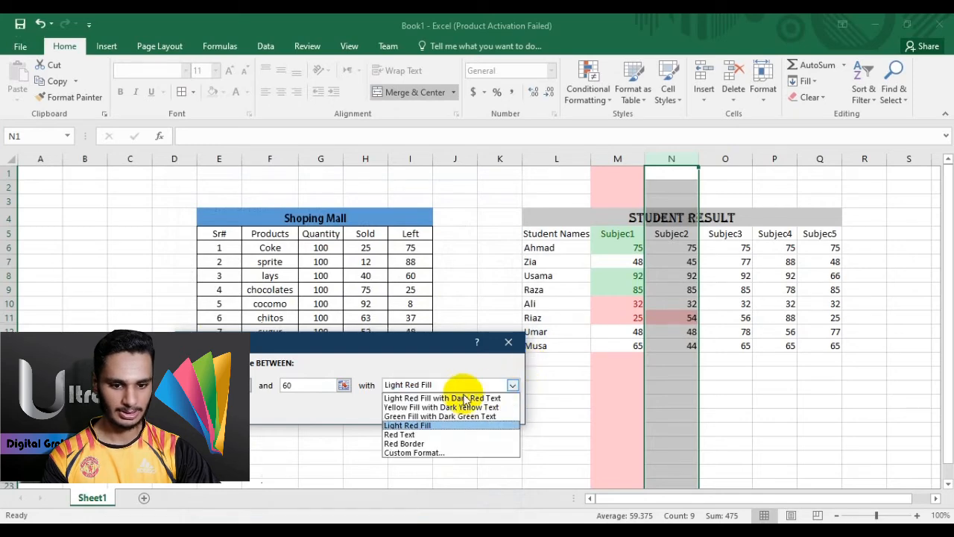
pyautogui.click(403, 409)
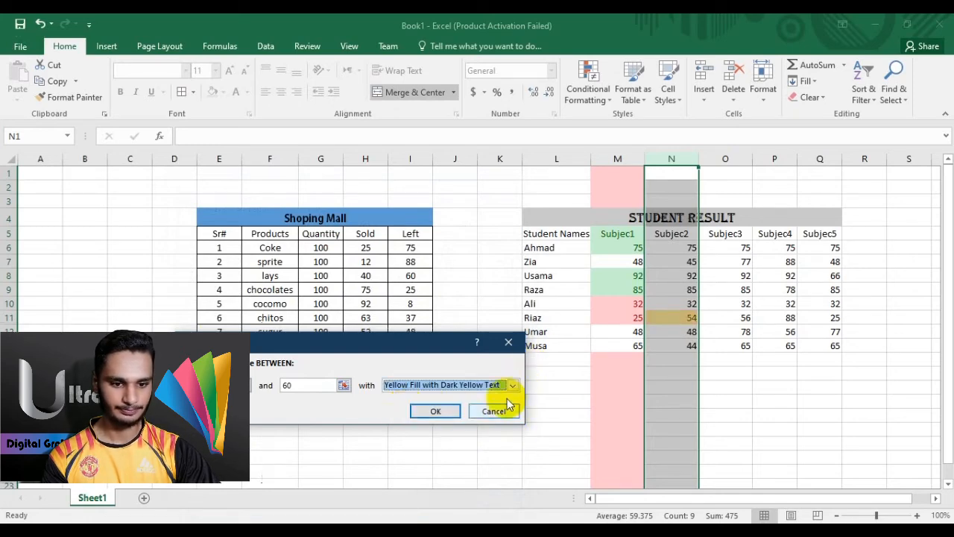
pyautogui.click(435, 410)
pyautogui.click(737, 365)
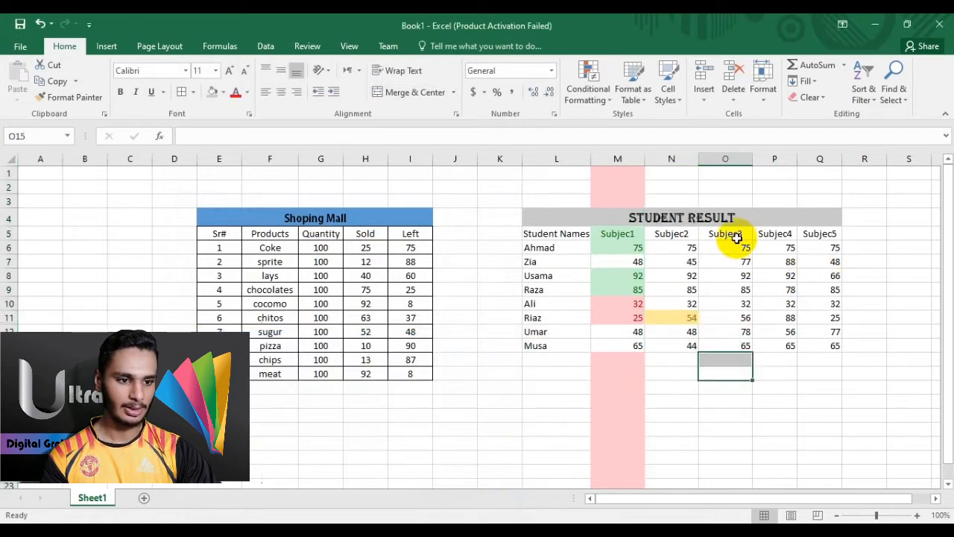
# Step: Apply an Equal To 85 conditional formatting rule to column N using Red Border
pyautogui.click(670, 159)
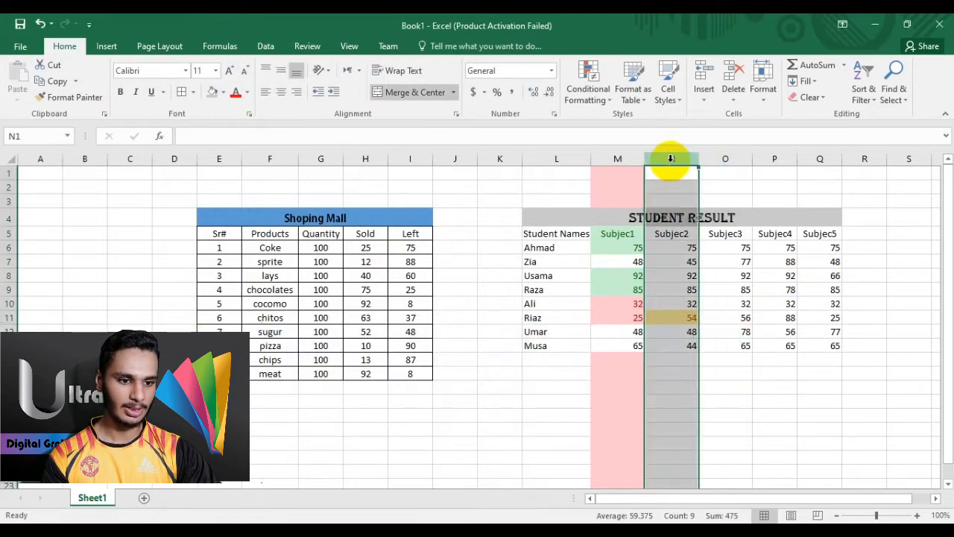
pyautogui.click(601, 97)
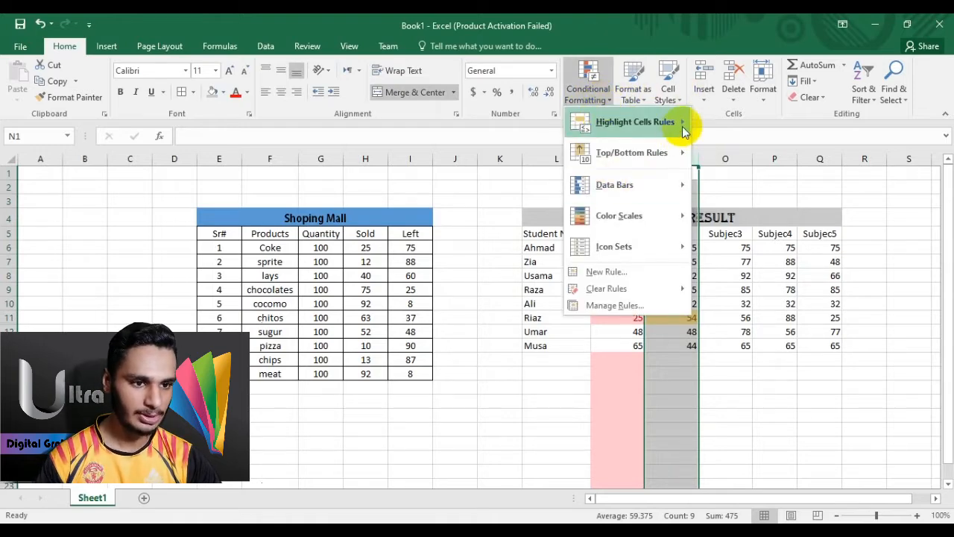
pyautogui.moveTo(682, 123)
pyautogui.click(729, 215)
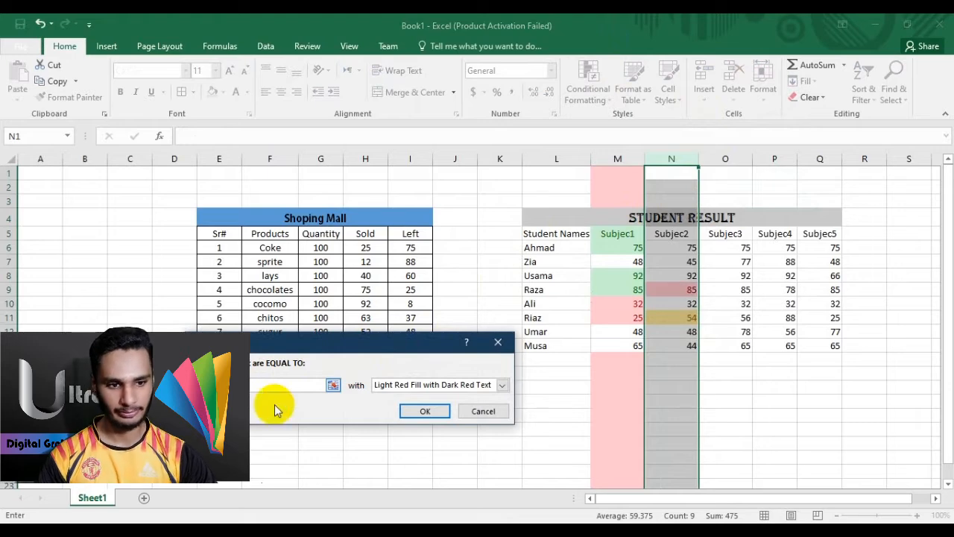
pyautogui.click(501, 384)
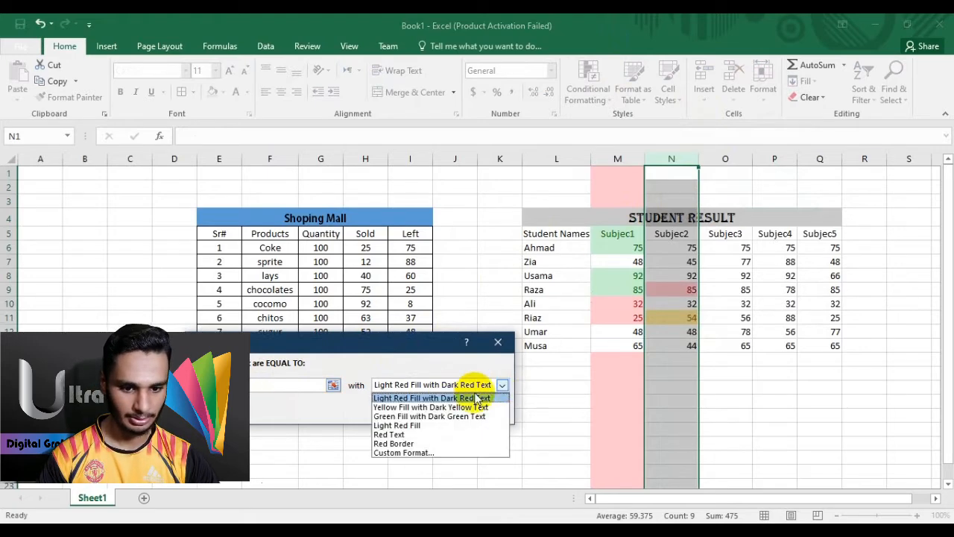
pyautogui.click(408, 443)
pyautogui.click(422, 410)
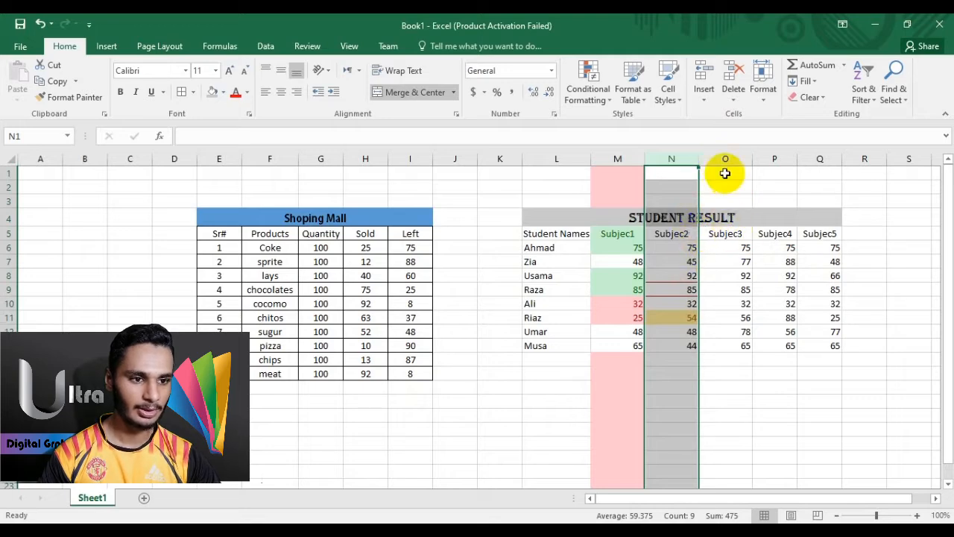
# Step: Apply a Text that Contains rule for 78 to column O using Yellow Fill with Dark Yellow Text
pyautogui.click(729, 160)
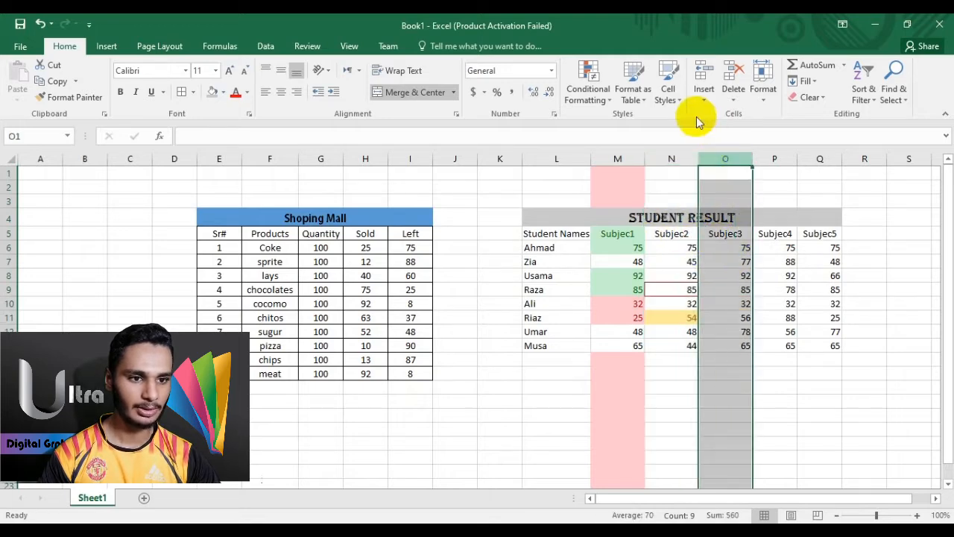
pyautogui.click(604, 105)
pyautogui.moveTo(634, 122)
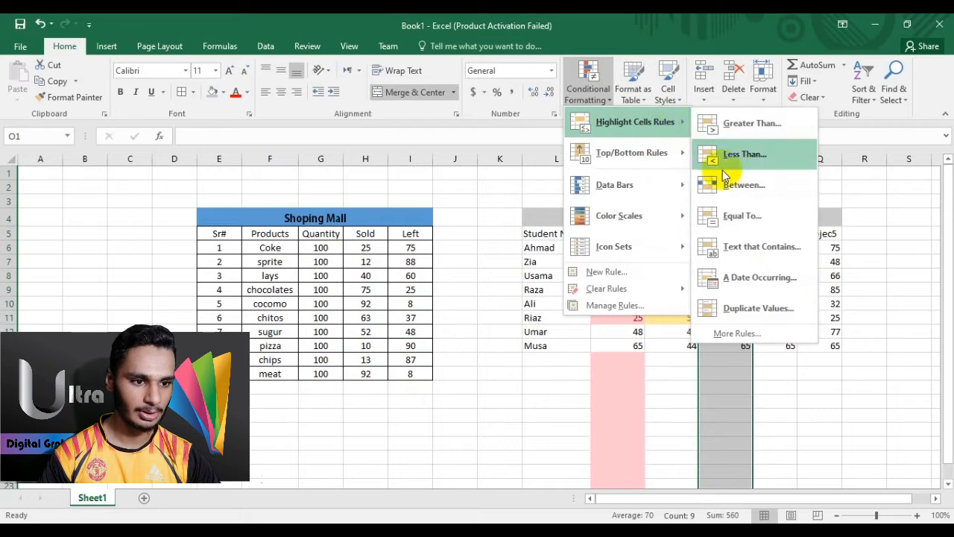
pyautogui.click(733, 251)
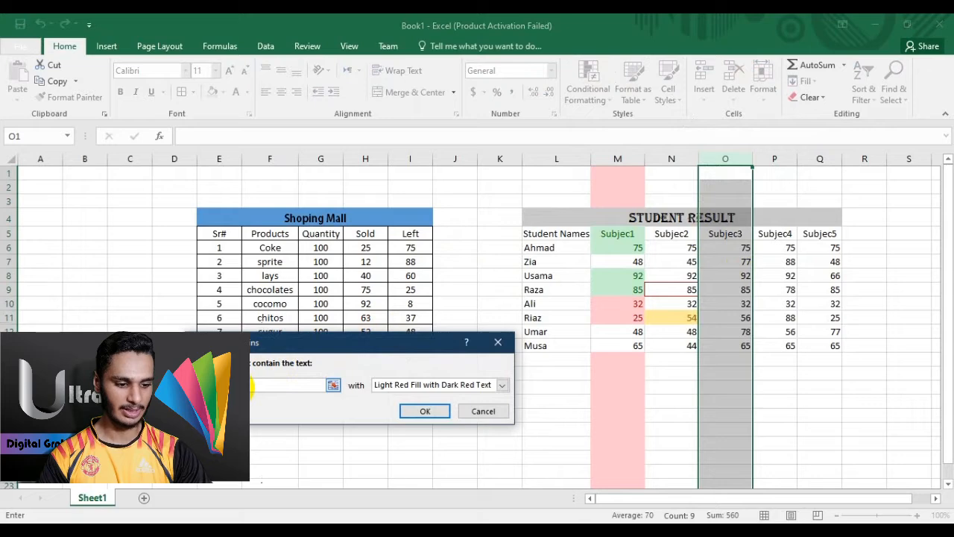
pyautogui.write('78')
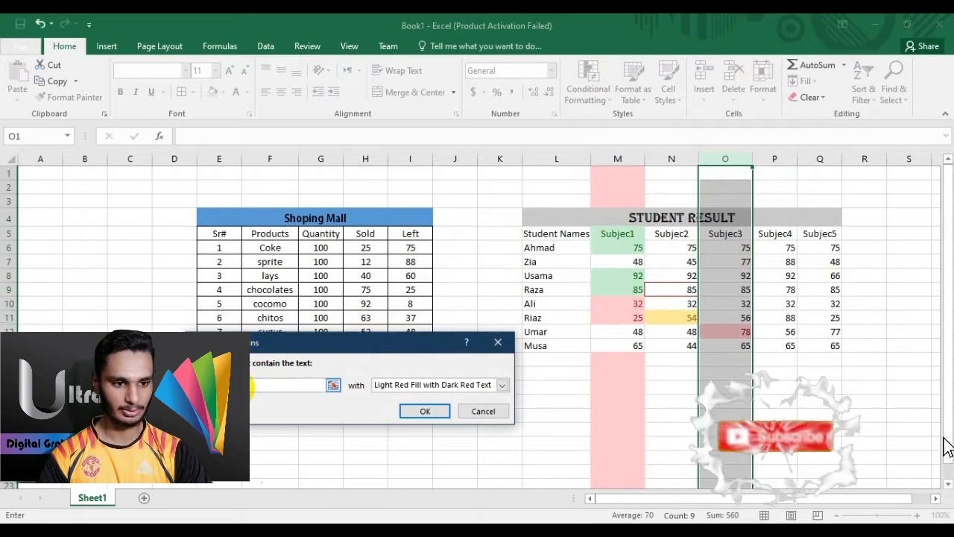
pyautogui.click(483, 385)
pyautogui.click(431, 407)
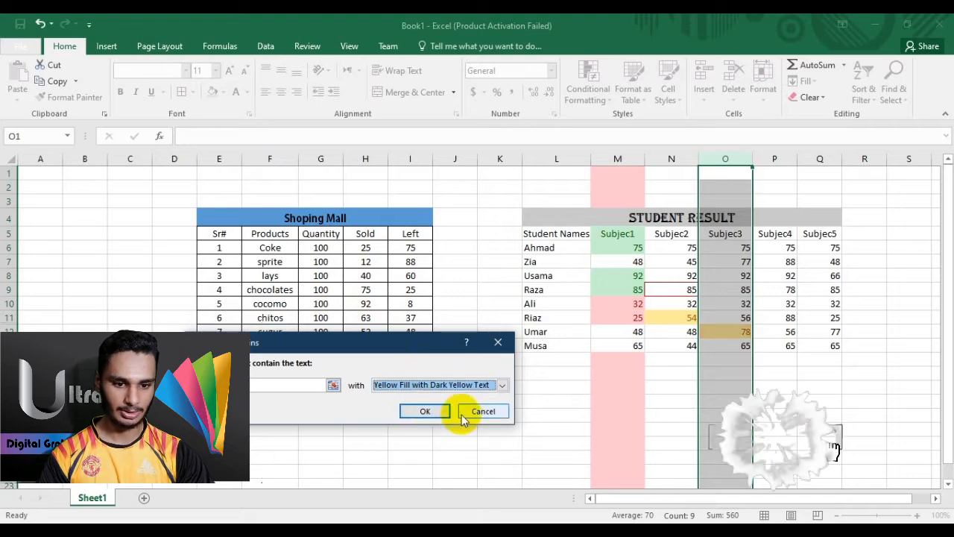
pyautogui.click(425, 411)
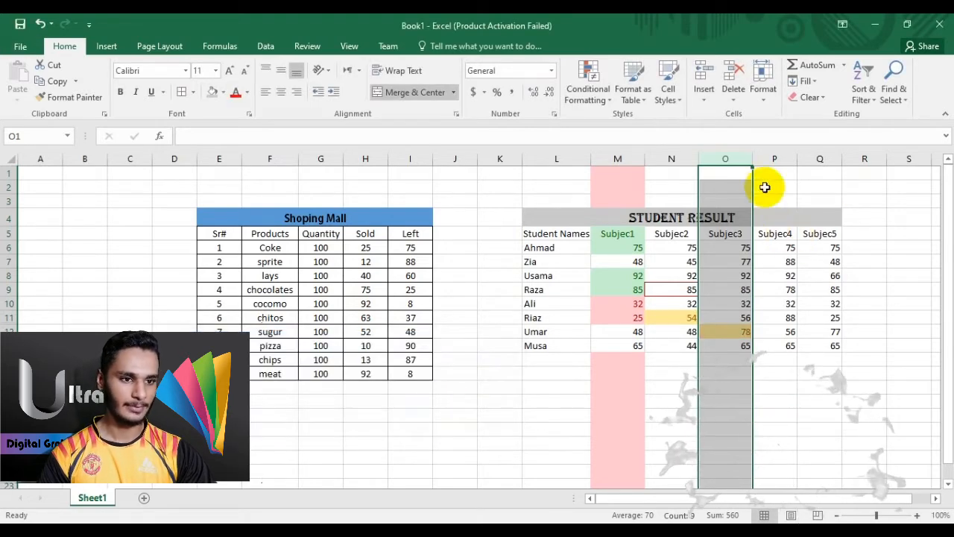
# Step: Apply a Duplicate Values conditional formatting rule to column O using Red Text
pyautogui.click(605, 98)
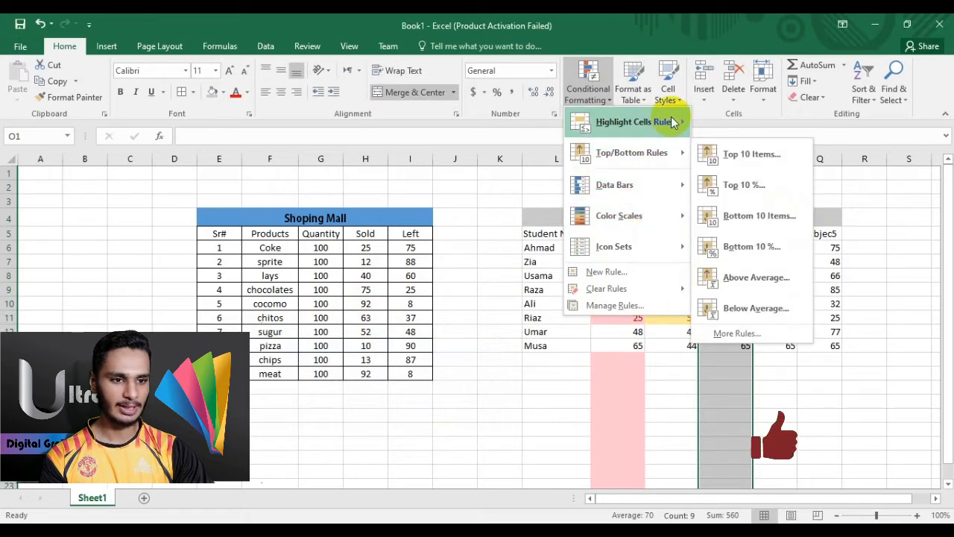
pyautogui.moveTo(671, 123)
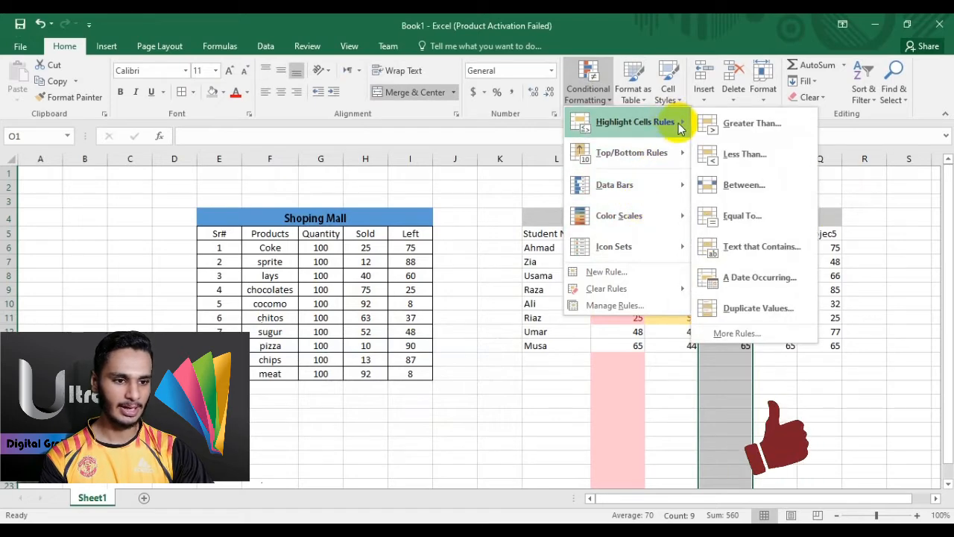
pyautogui.click(728, 312)
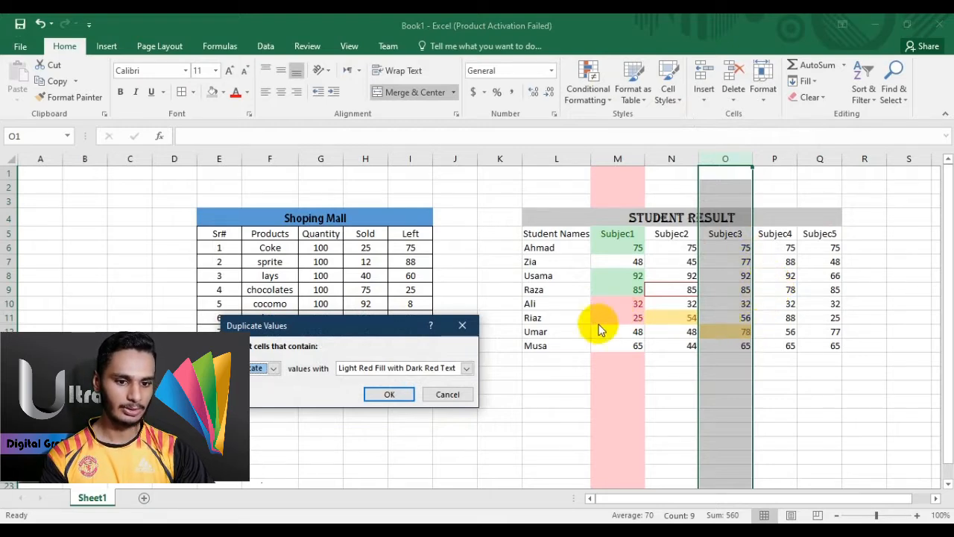
pyautogui.click(467, 369)
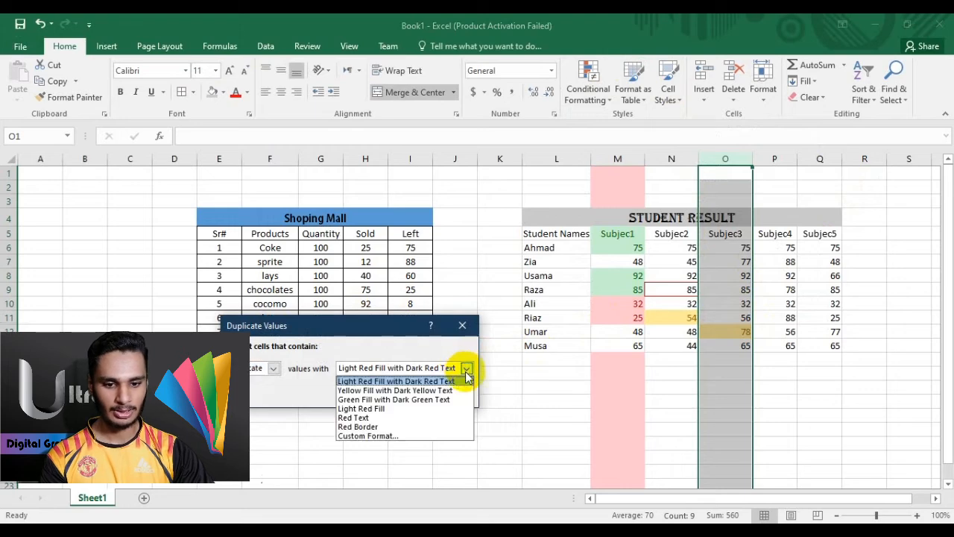
pyautogui.click(396, 418)
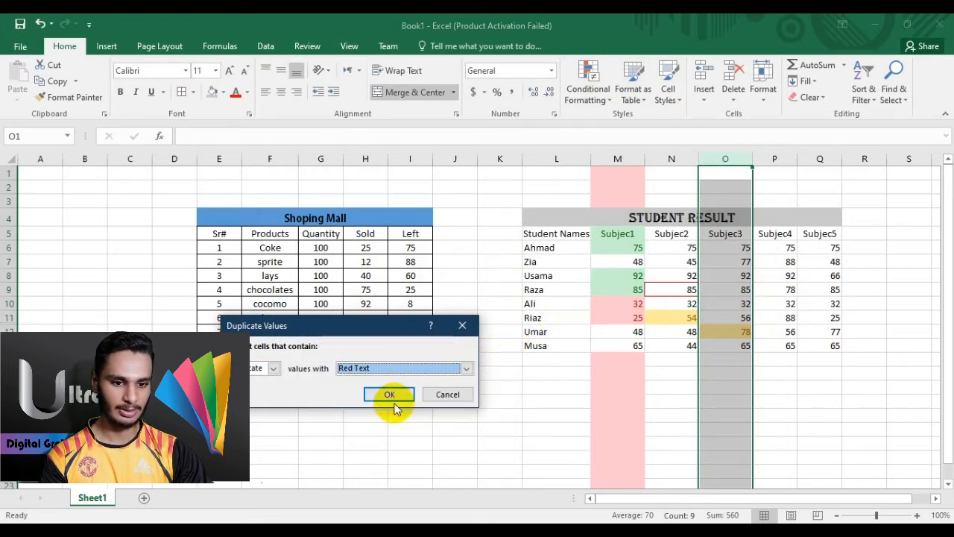
pyautogui.click(391, 397)
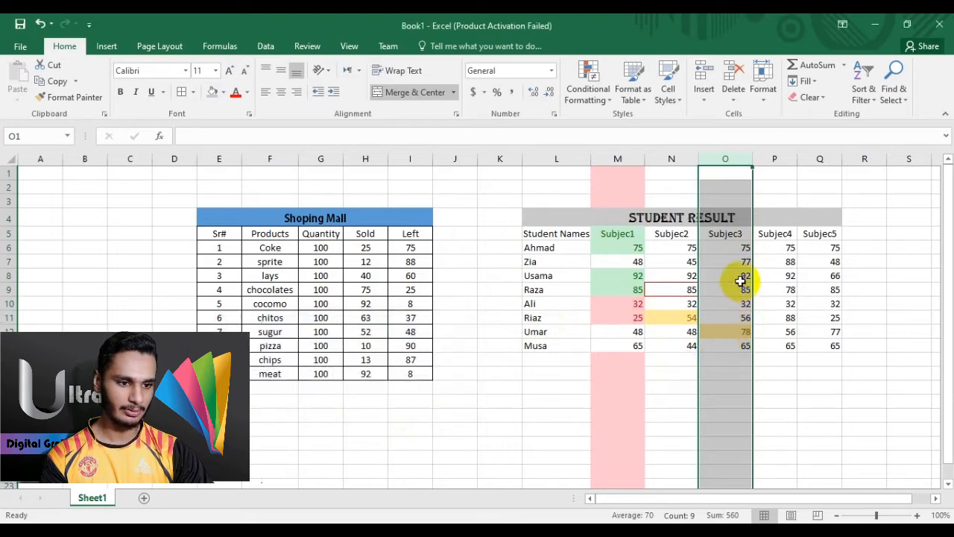
# Step: Change Zia's Subjec3 mark in cell O7 to 75
pyautogui.click(739, 265)
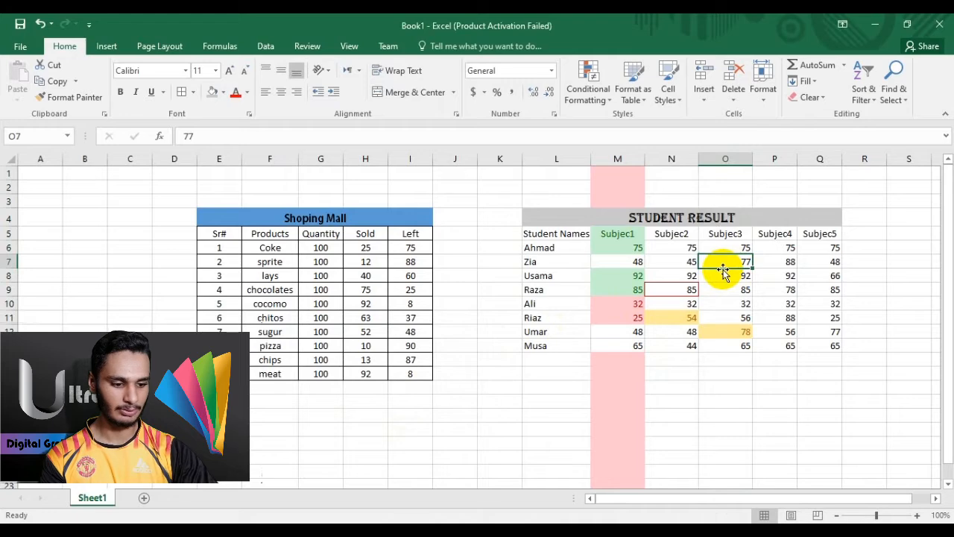
pyautogui.write('75')
pyautogui.click(727, 470)
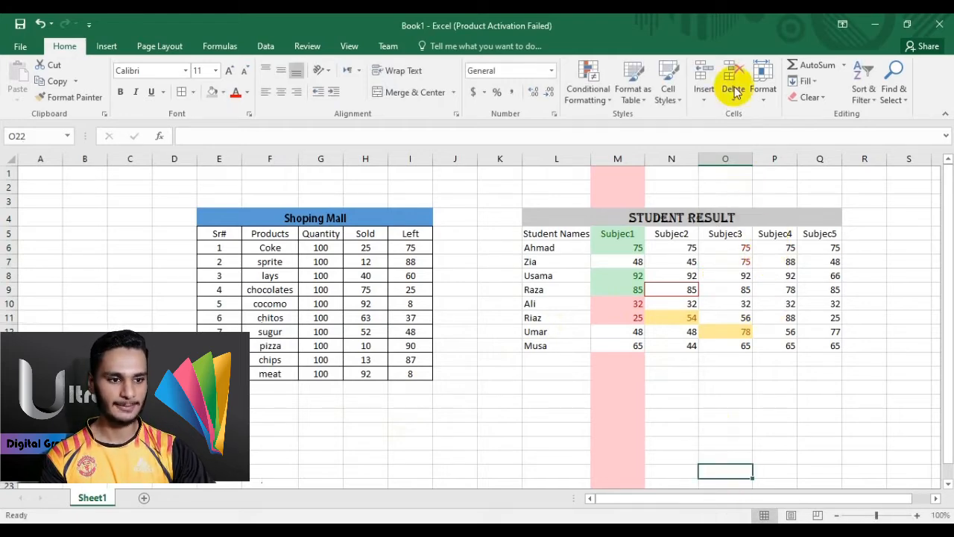
# Step: Apply an A Date Occurring conditional formatting rule to column P using Light Red Fill with Dark Red Text
pyautogui.click(776, 158)
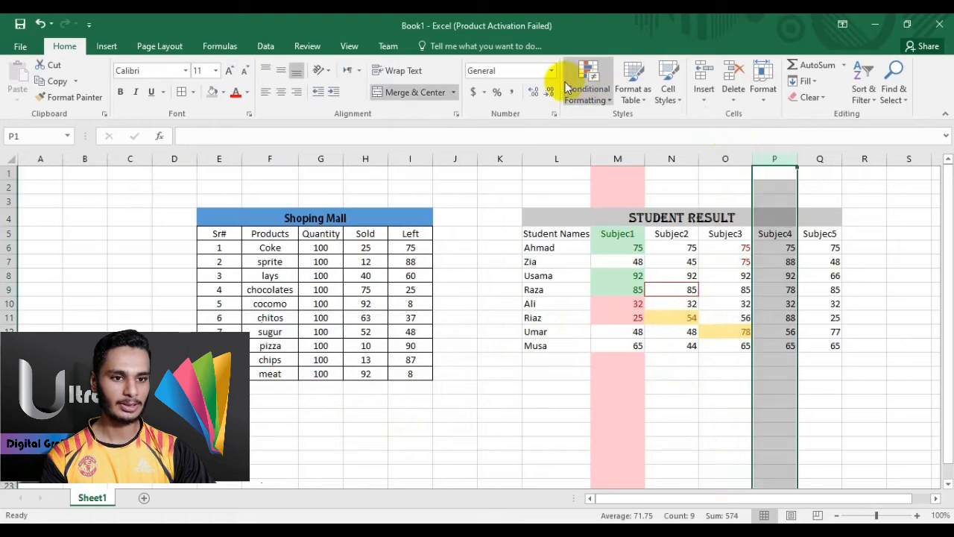
pyautogui.click(618, 97)
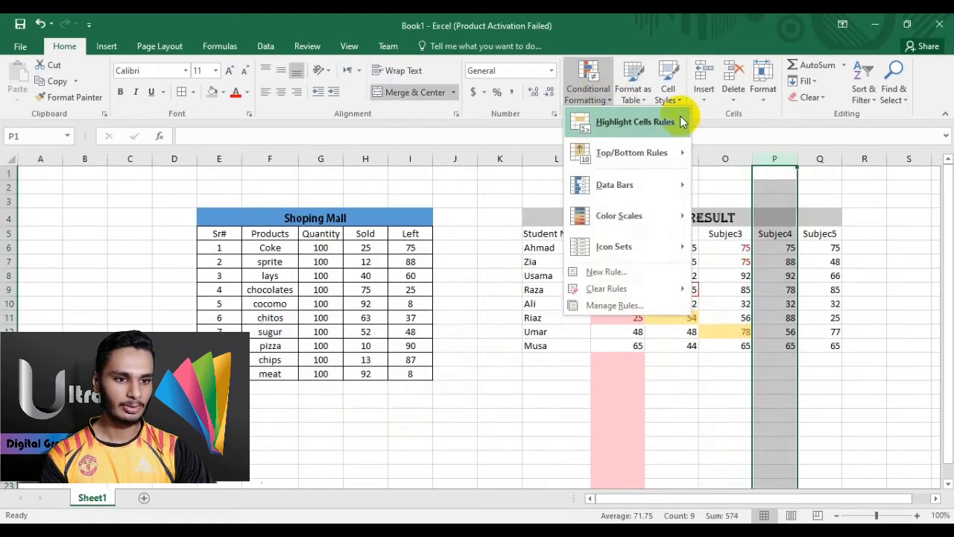
pyautogui.moveTo(682, 122)
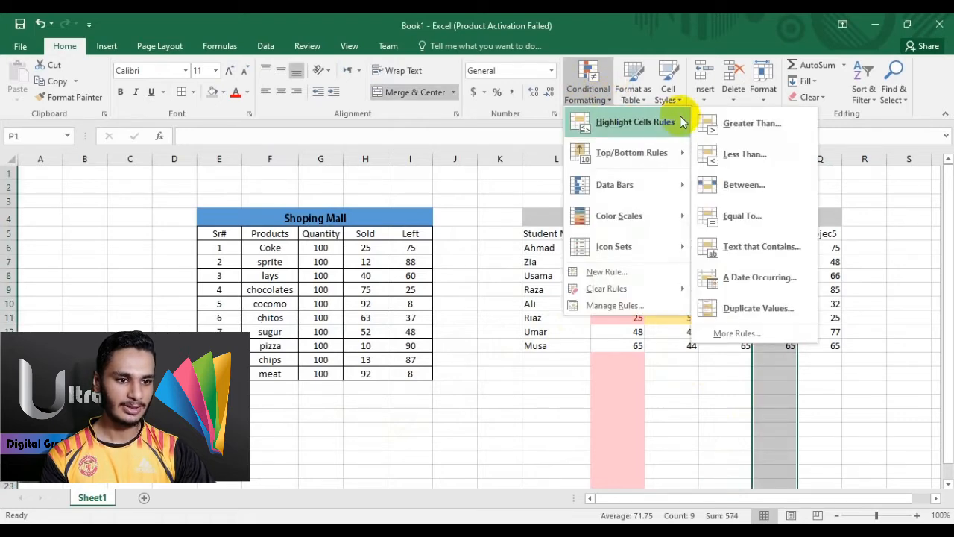
pyautogui.click(743, 282)
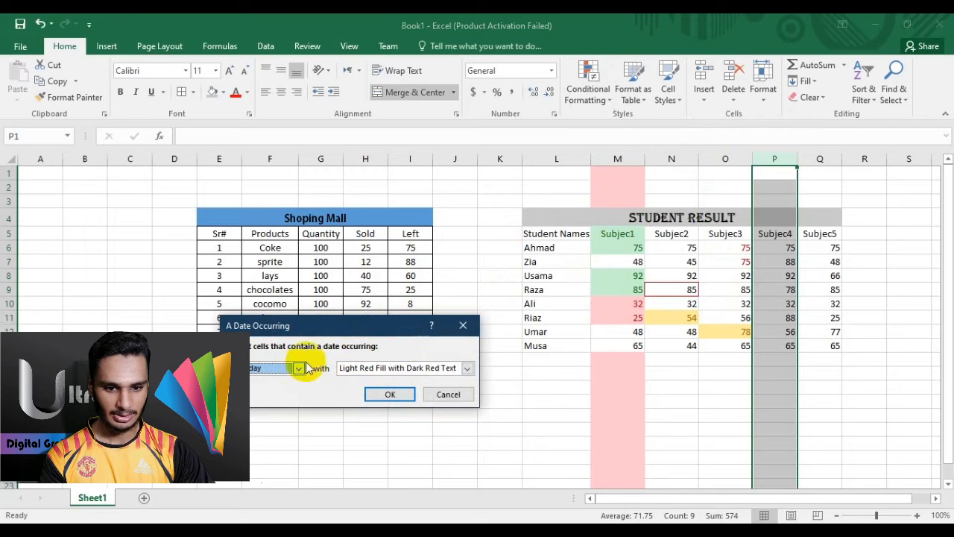
pyautogui.click(391, 394)
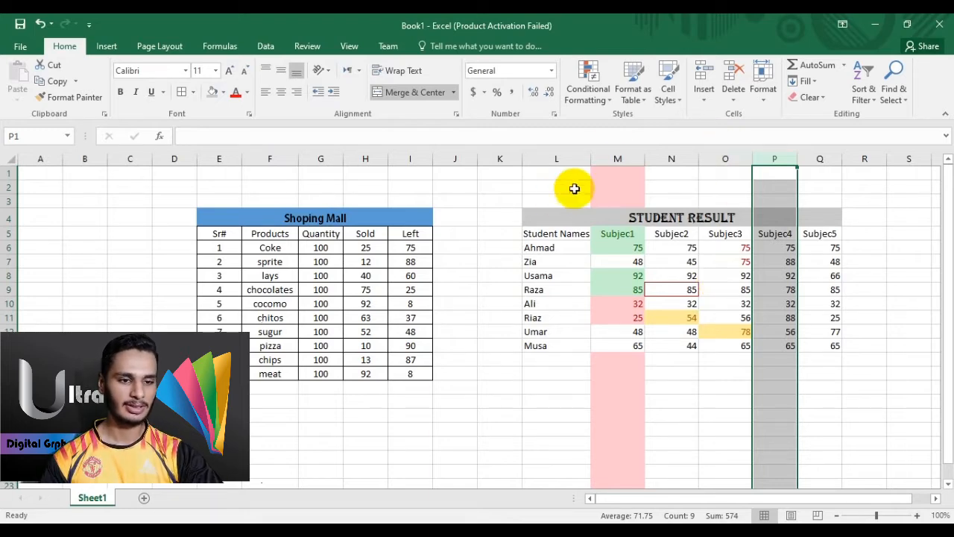
# Step: Apply a Top 10 Items conditional formatting rule to column P using Light Red Fill
pyautogui.click(601, 88)
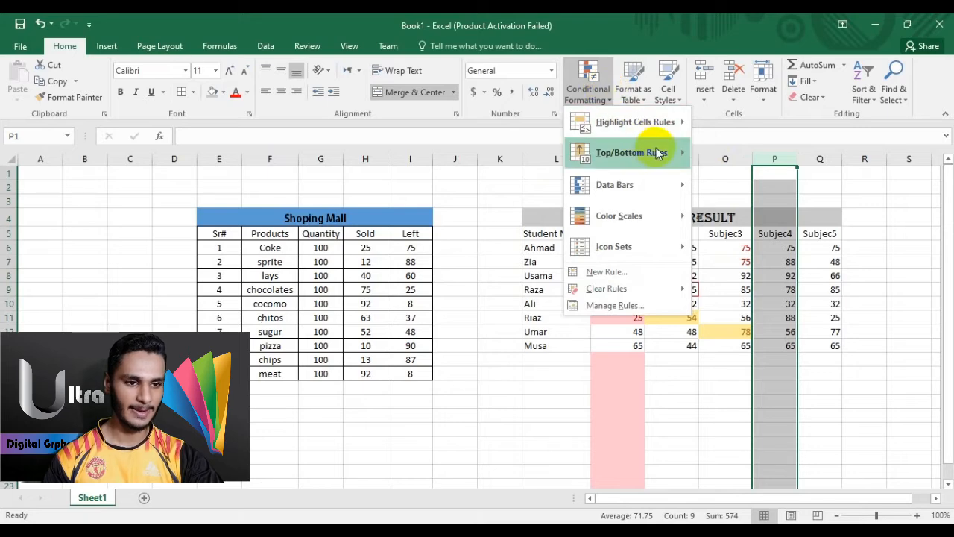
pyautogui.moveTo(662, 153)
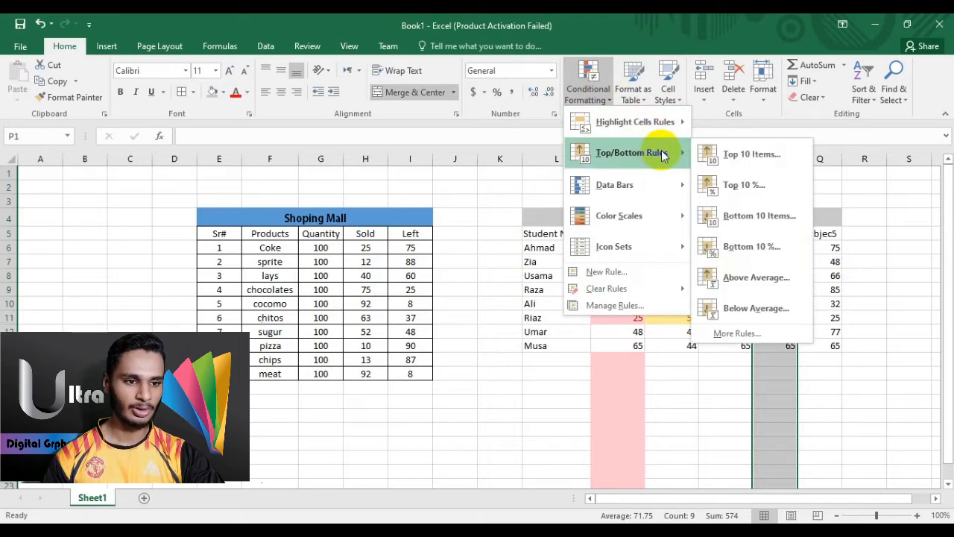
pyautogui.click(752, 156)
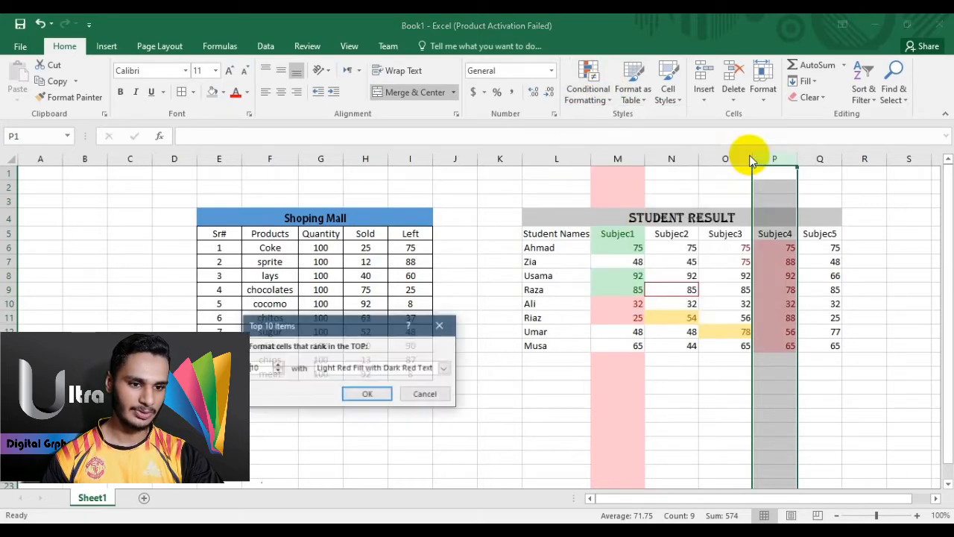
pyautogui.click(445, 369)
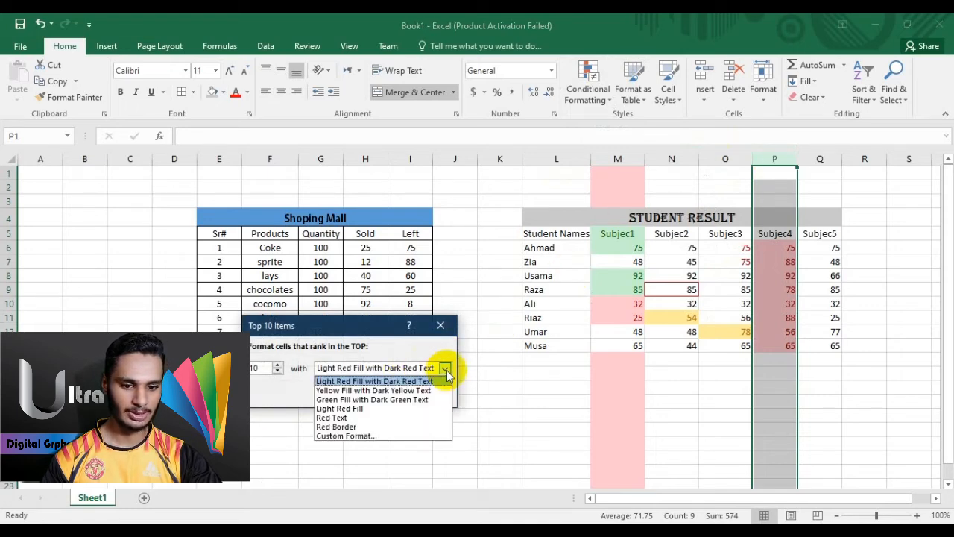
pyautogui.click(346, 437)
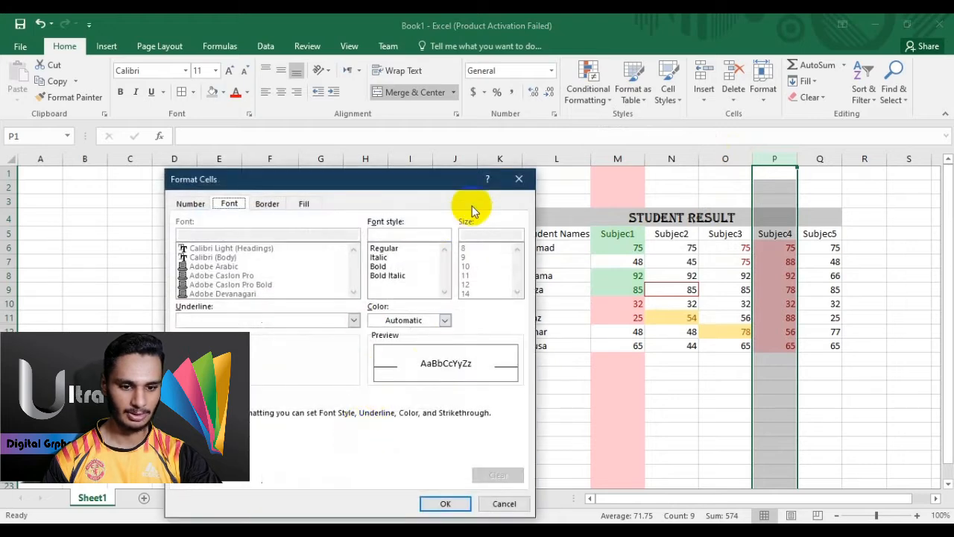
pyautogui.click(498, 504)
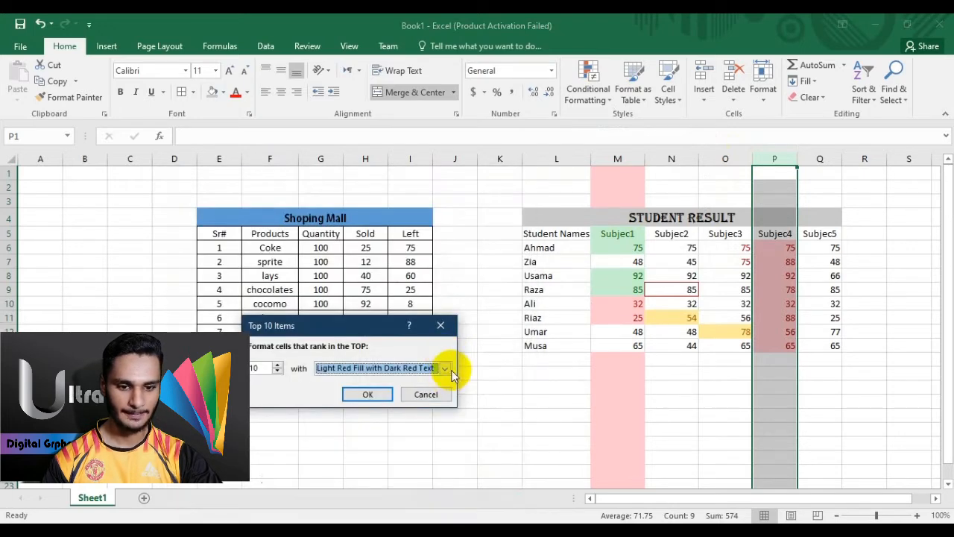
pyautogui.click(444, 368)
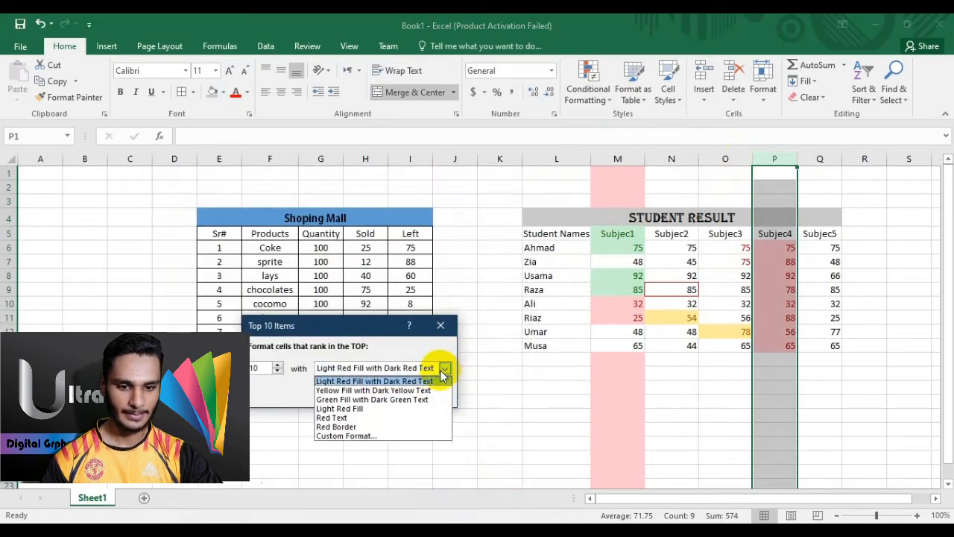
pyautogui.click(341, 408)
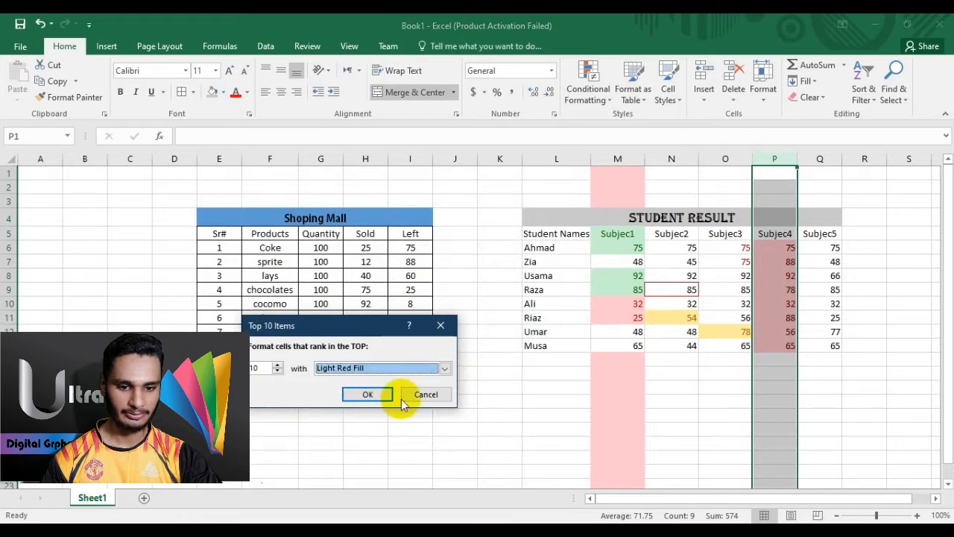
pyautogui.click(367, 394)
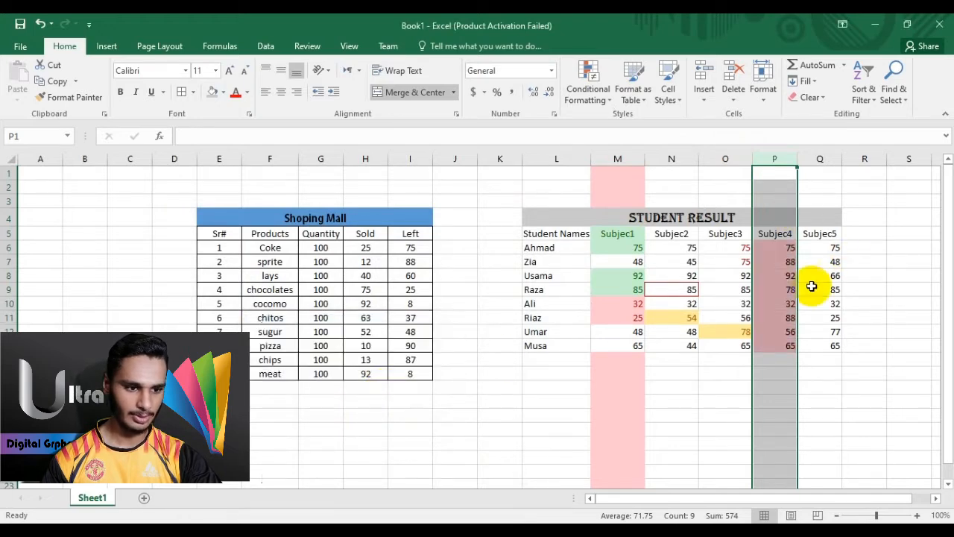
# Step: Extend the Subjec4 marks from P6:P13 as a fill series down column P to about row 47
pyautogui.scroll(-1, 803, 316)
pyautogui.scroll(-1, 803, 316)
pyautogui.click(782, 206)
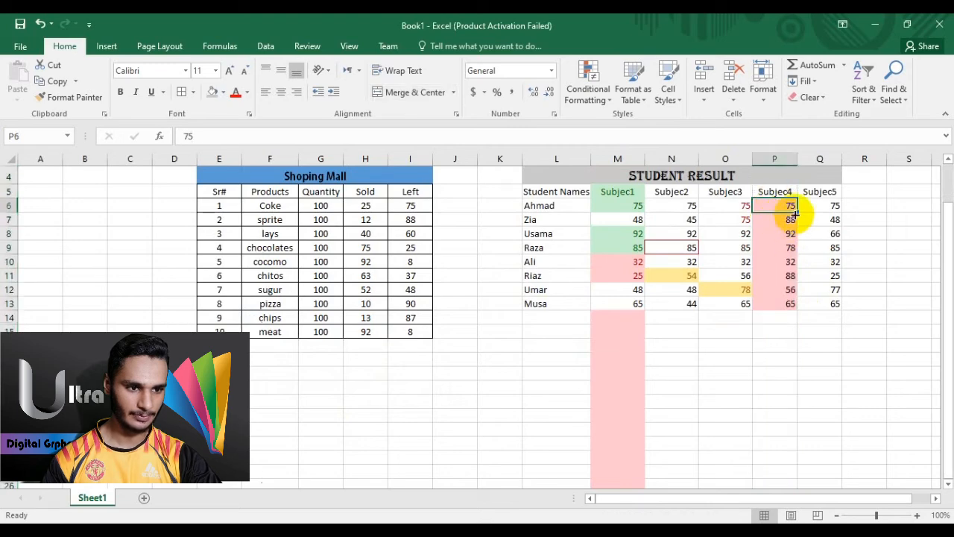
pyautogui.moveTo(782, 207); pyautogui.dragTo(809, 456)
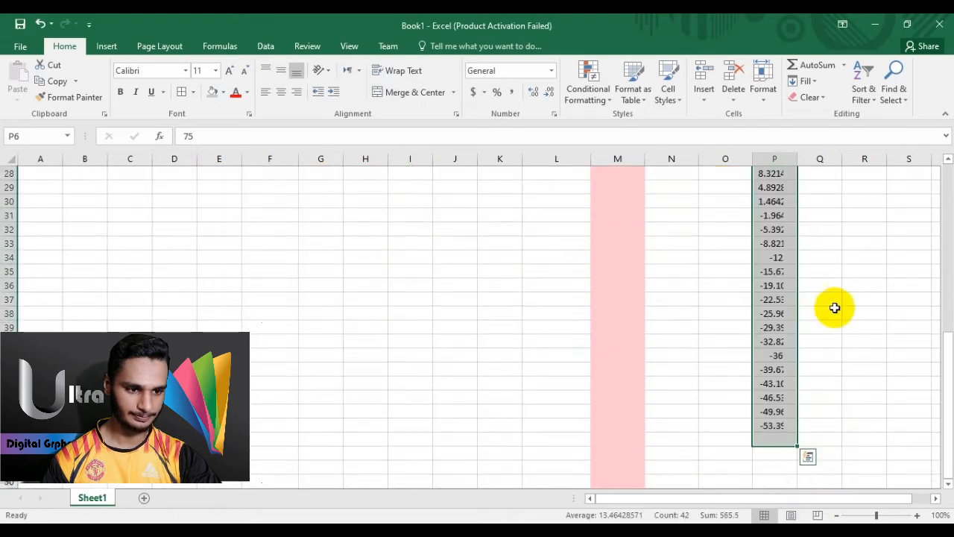
pyautogui.scroll(9, 831, 298)
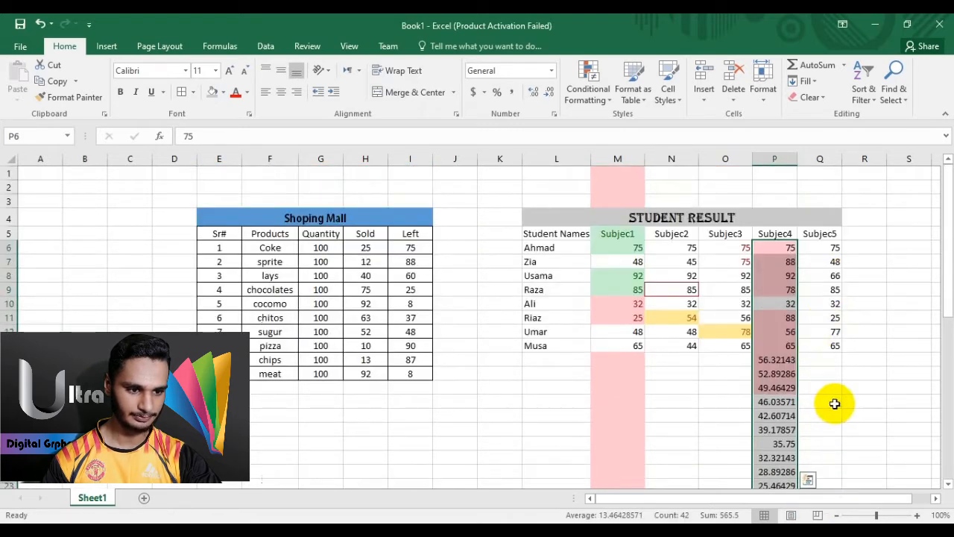
pyautogui.click(835, 403)
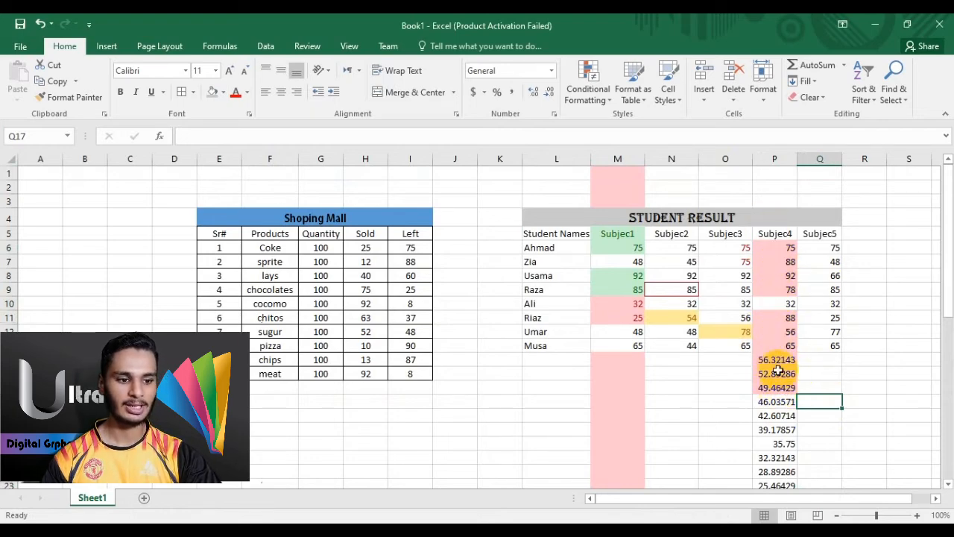
# Step: Apply a Top 10% conditional formatting rule to column Q using Light Red Fill with Dark Red Text
pyautogui.click(821, 216)
pyautogui.click(820, 159)
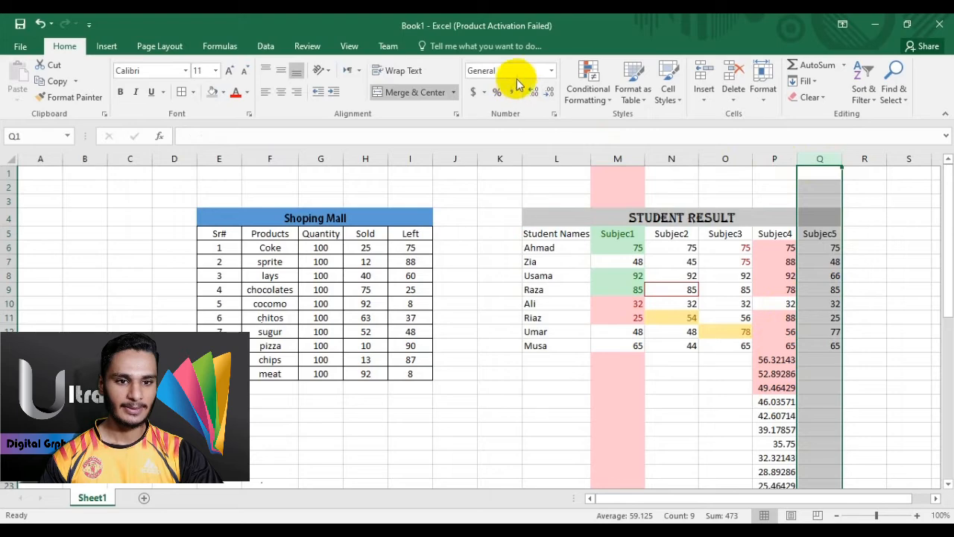
pyautogui.click(597, 91)
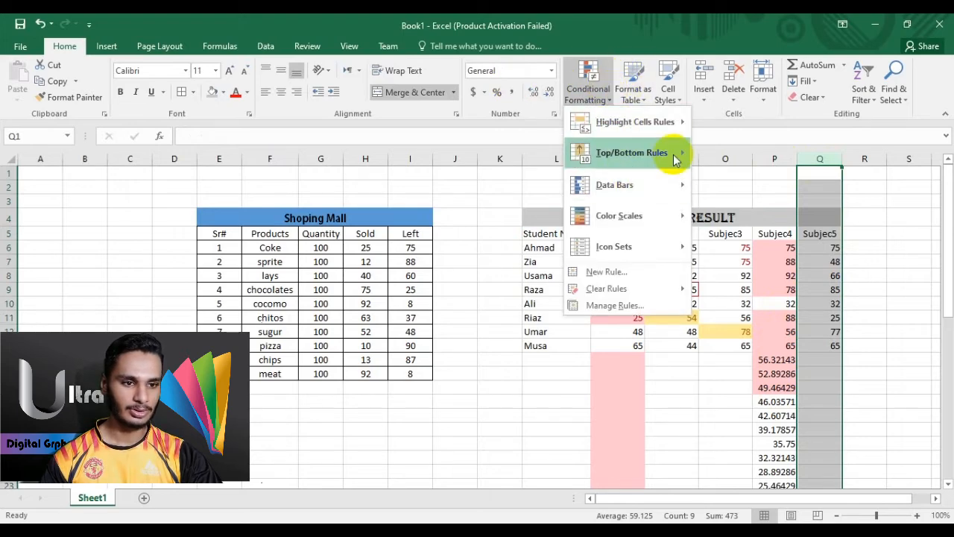
pyautogui.moveTo(677, 153)
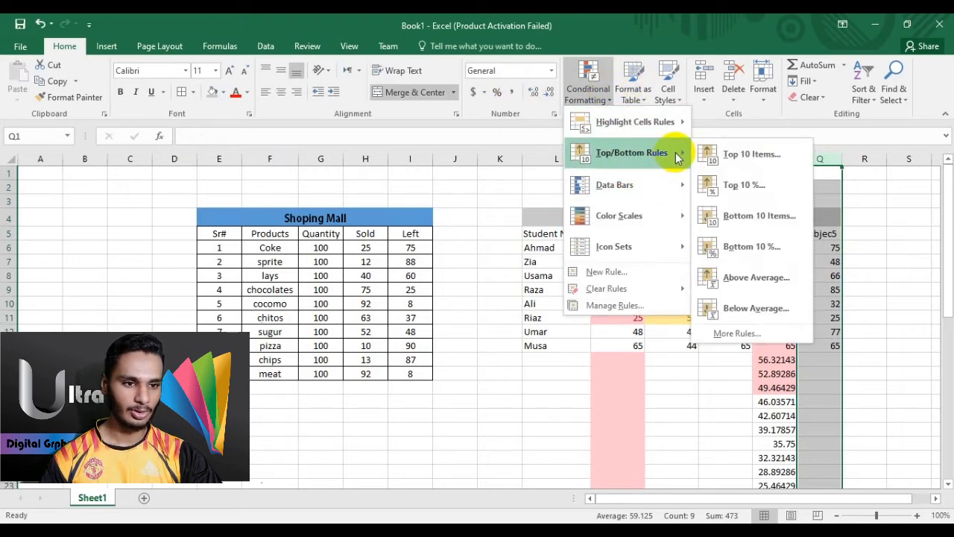
pyautogui.click(737, 185)
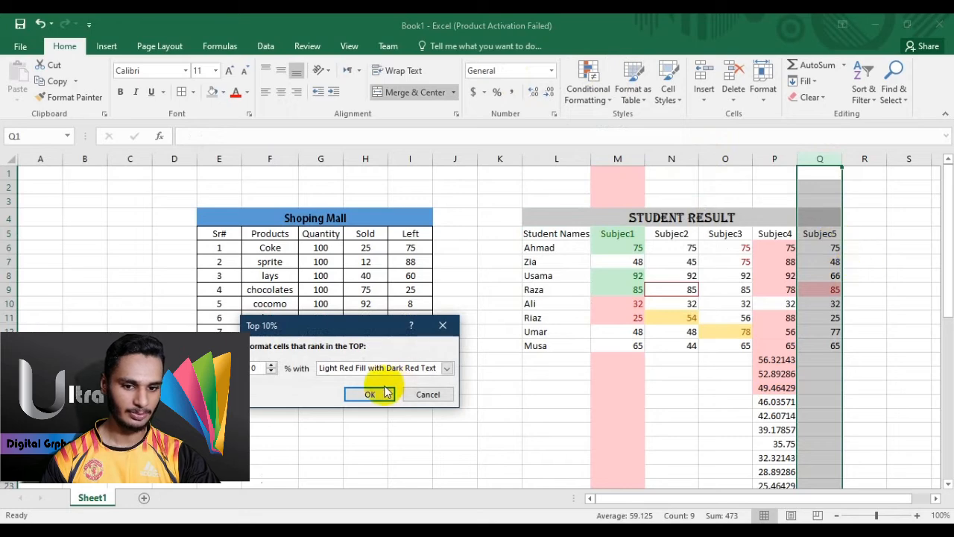
pyautogui.click(376, 394)
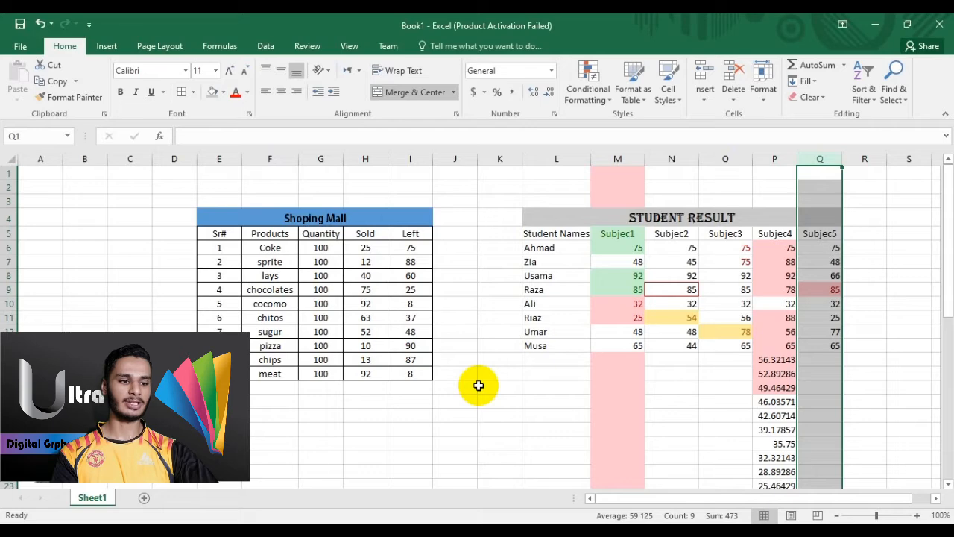
# Step: Extend the Subjec5 marks from Q6 as a fill series down column Q to about row 32
pyautogui.click(825, 248)
pyautogui.moveTo(826, 248); pyautogui.dragTo(883, 395)
pyautogui.scroll(3, 908, 299)
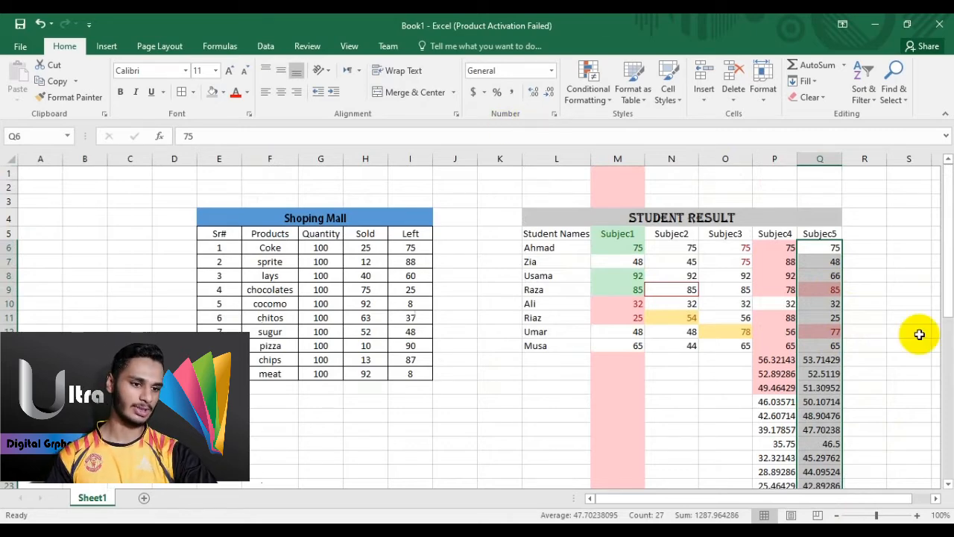
# Step: Apply a Bottom 10 Items conditional formatting rule to the Subjec5 marks in Q6:Q32 using Yellow Fill with Dark Yellow Text
pyautogui.click(589, 88)
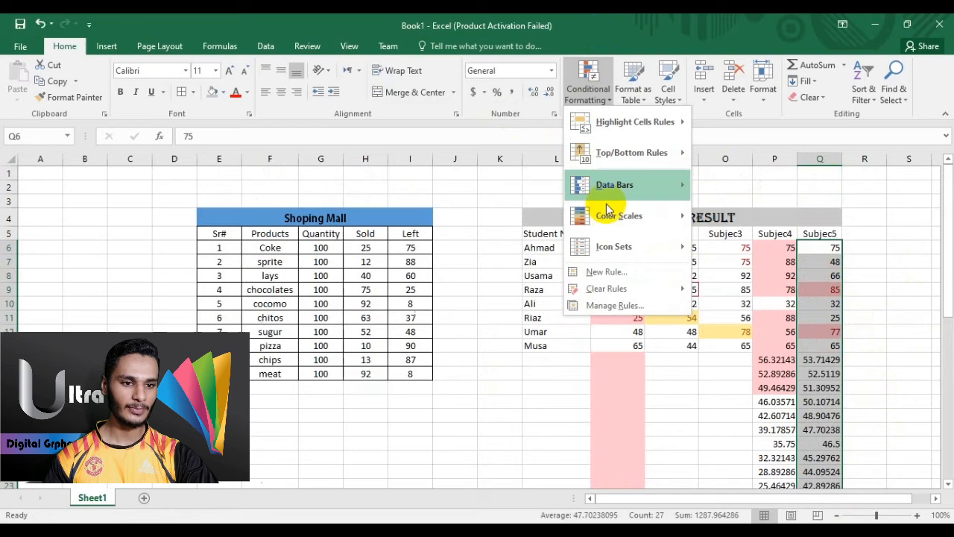
pyautogui.moveTo(671, 154)
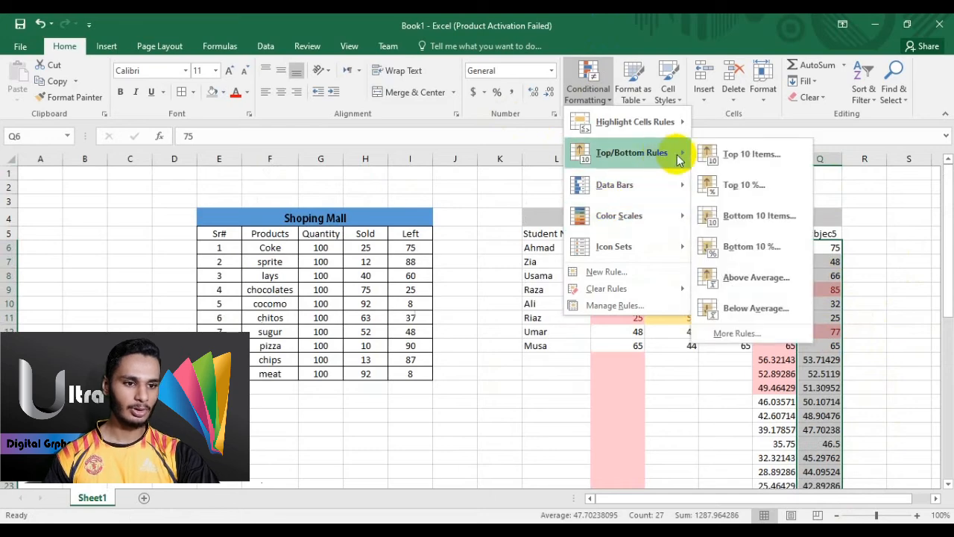
pyautogui.click(743, 218)
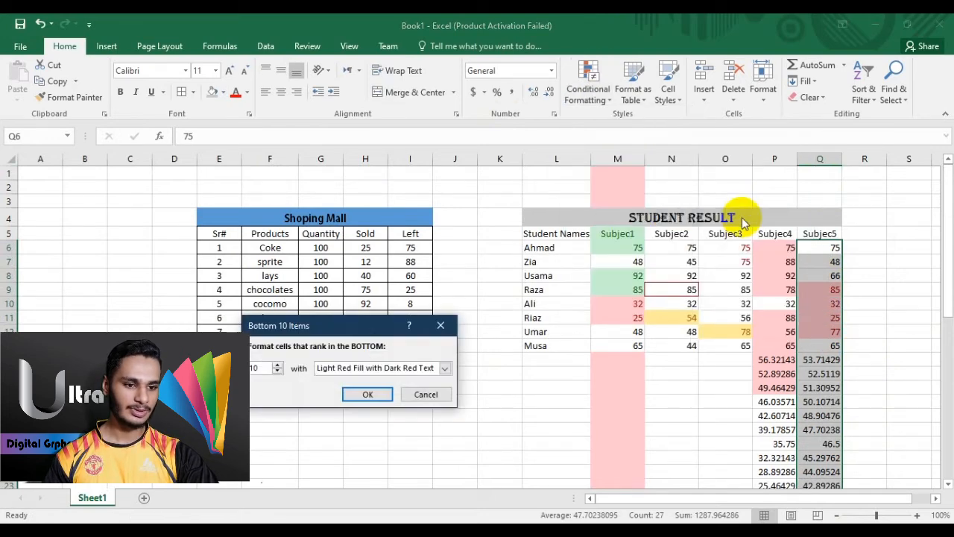
pyautogui.click(443, 369)
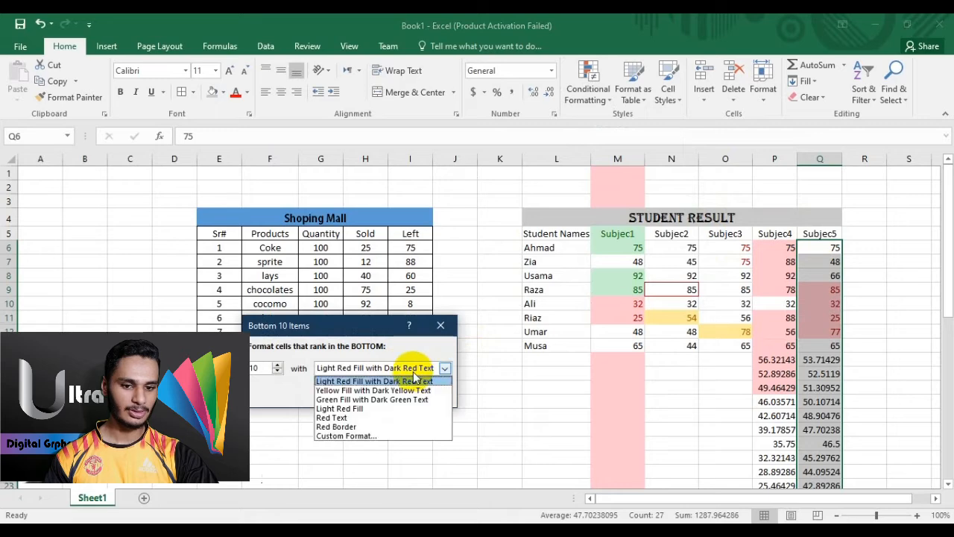
pyautogui.click(348, 390)
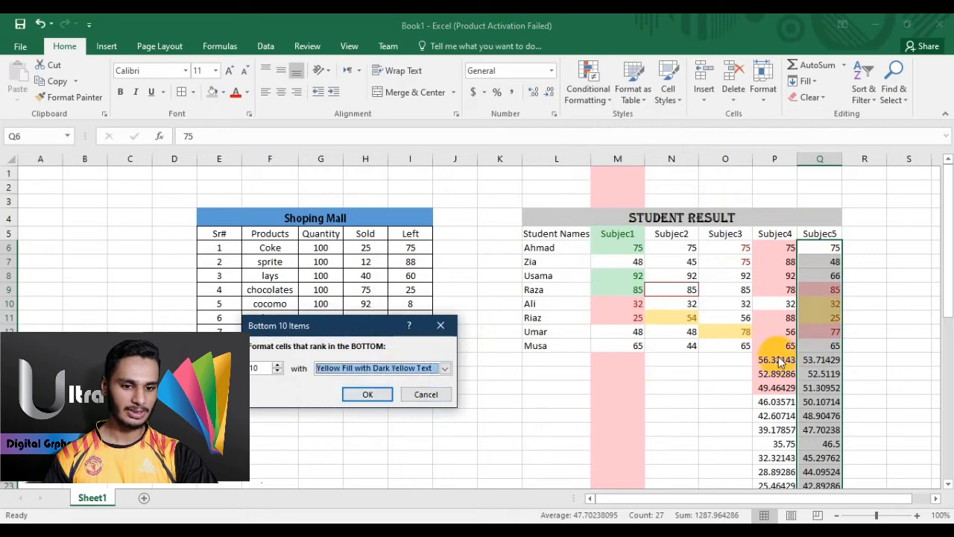
pyautogui.click(368, 395)
pyautogui.scroll(-12, 904, 335)
pyautogui.scroll(5, 880, 357)
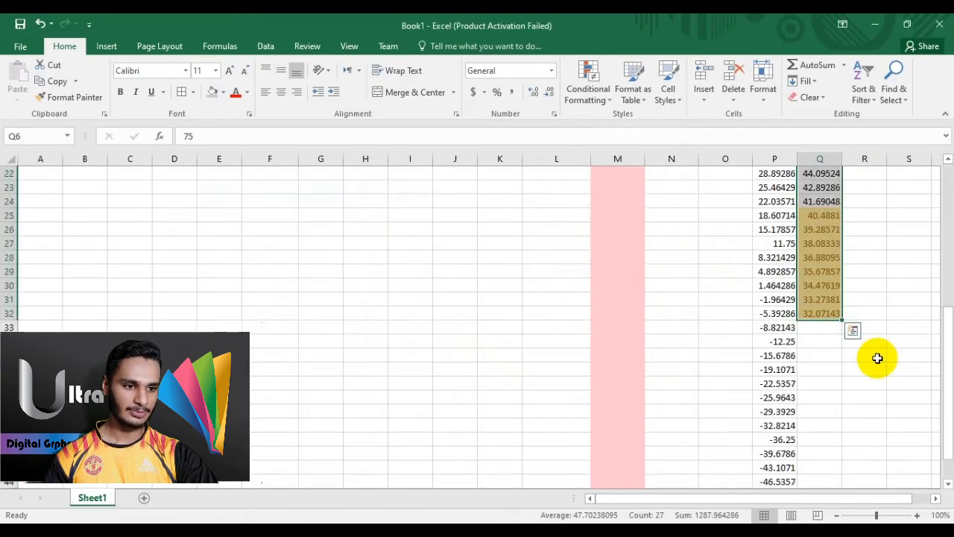
pyautogui.scroll(4, 823, 293)
pyautogui.scroll(3, 823, 293)
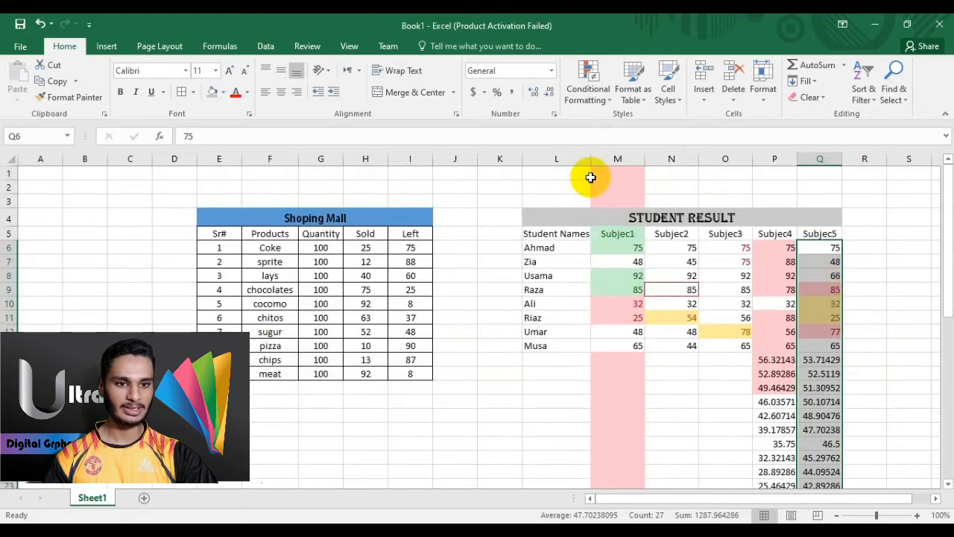
# Step: Apply a Bottom 10% conditional formatting rule to the Subjec5 marks using Red Border
pyautogui.click(608, 102)
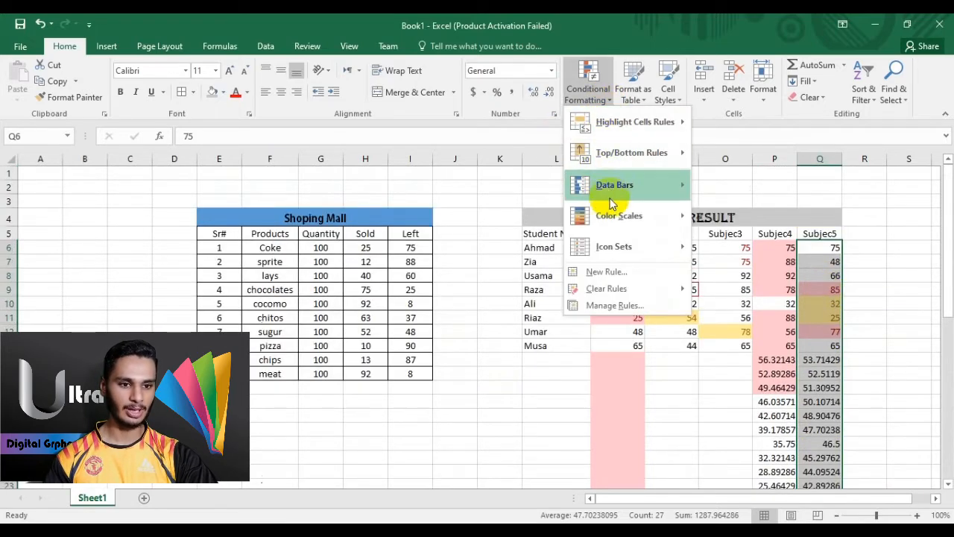
pyautogui.moveTo(670, 160)
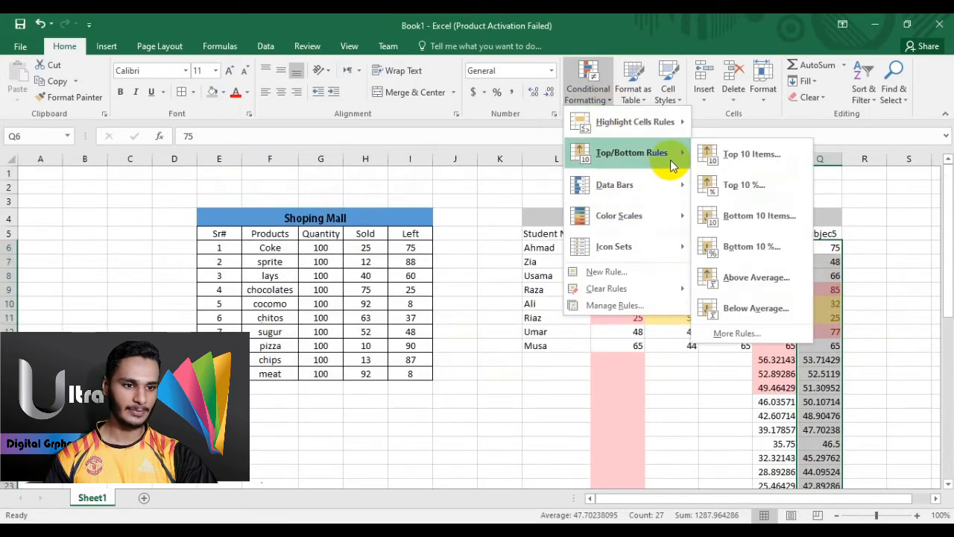
pyautogui.click(721, 254)
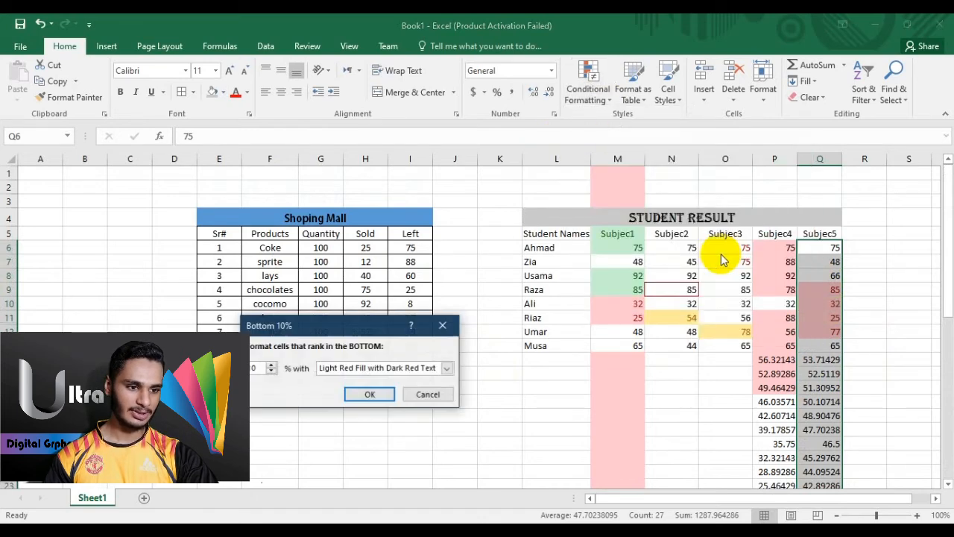
pyautogui.click(446, 368)
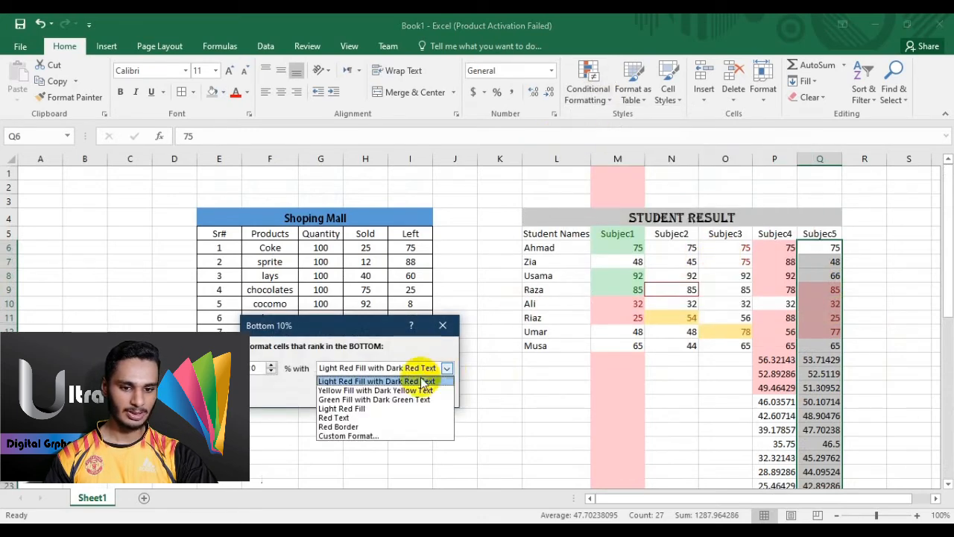
pyautogui.click(346, 427)
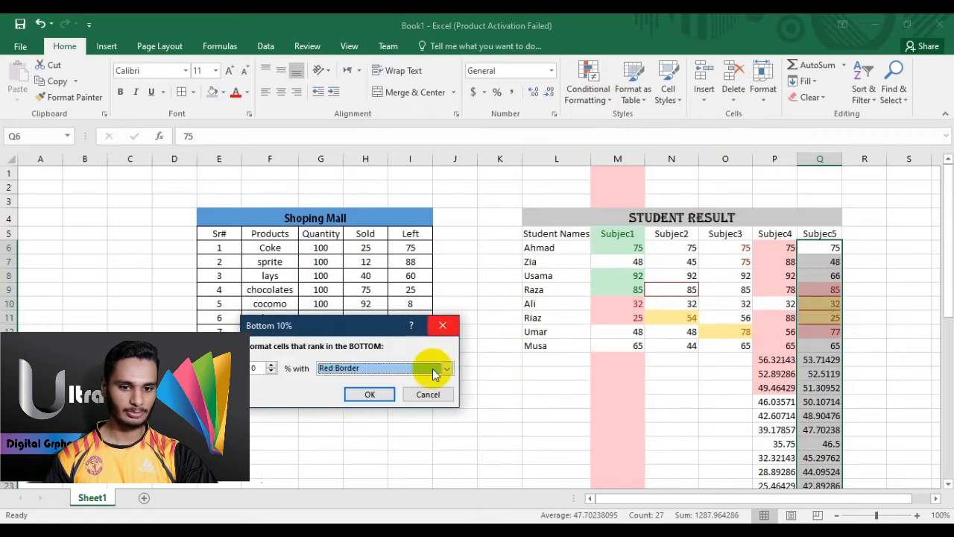
pyautogui.click(365, 394)
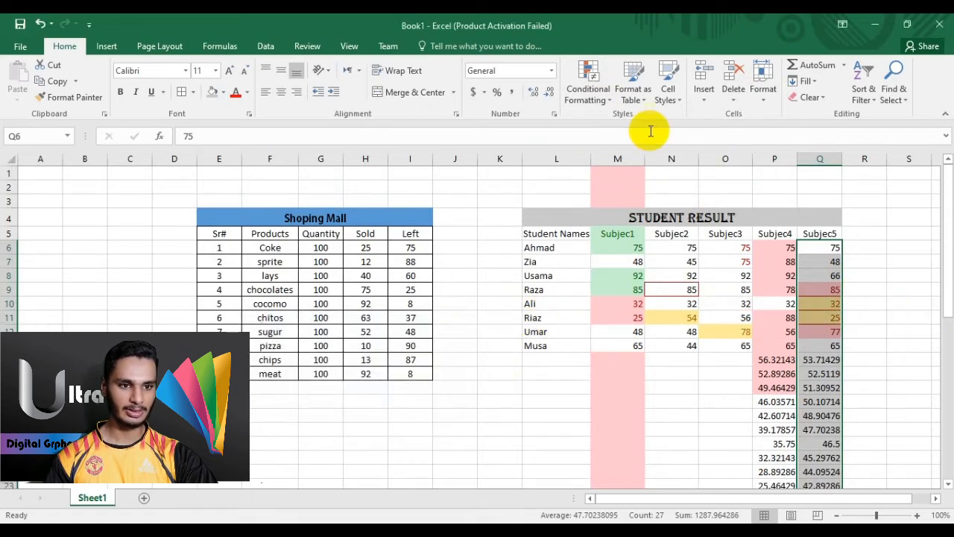
# Step: Apply an Above Average conditional formatting rule to the Subjec5 marks using Green Fill with Dark Green Text
pyautogui.click(605, 109)
pyautogui.moveTo(673, 153)
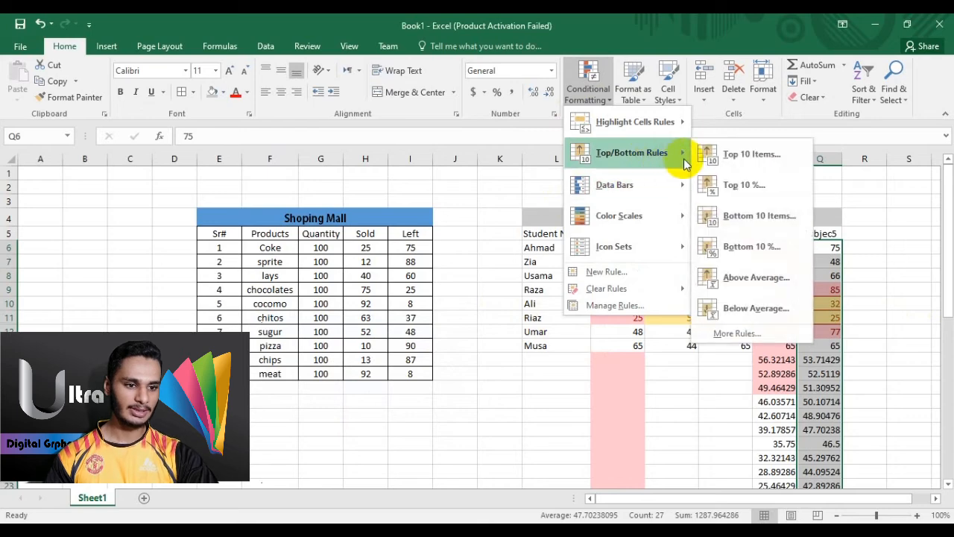
pyautogui.click(731, 278)
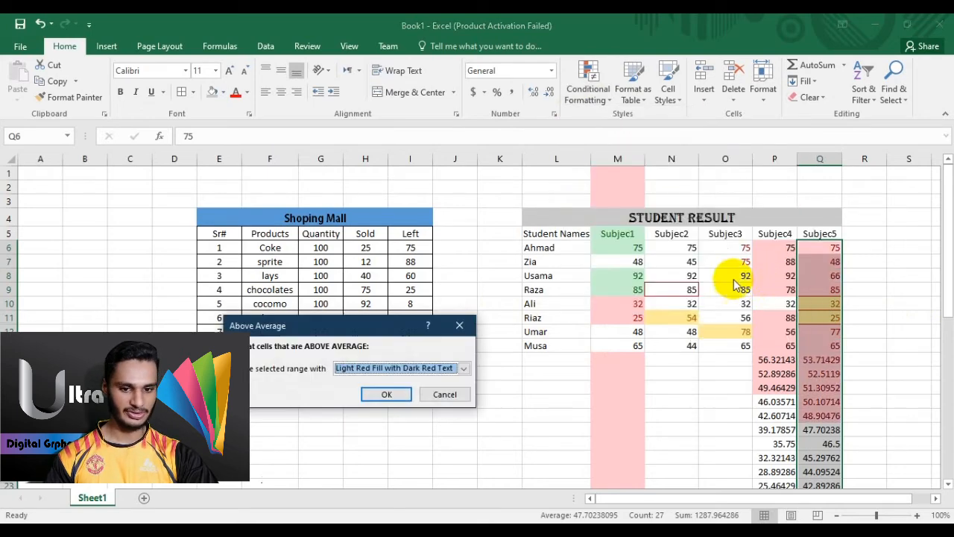
pyautogui.click(462, 368)
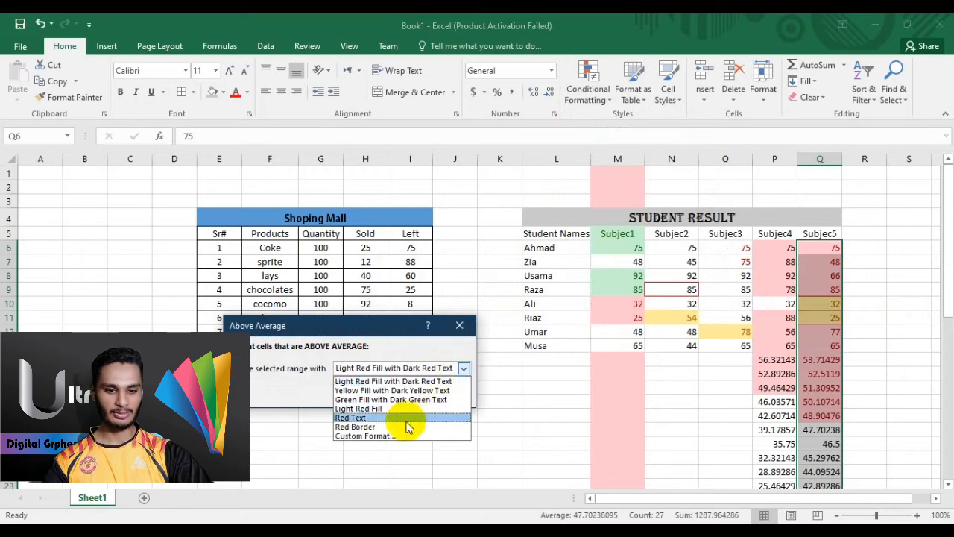
pyautogui.click(366, 400)
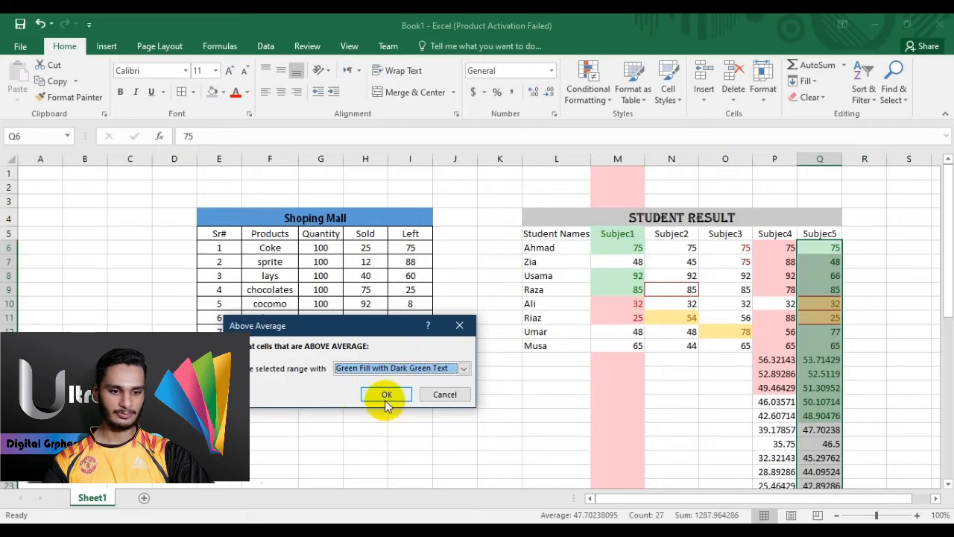
pyautogui.click(386, 395)
pyautogui.scroll(-8, 870, 362)
pyautogui.scroll(4, 854, 358)
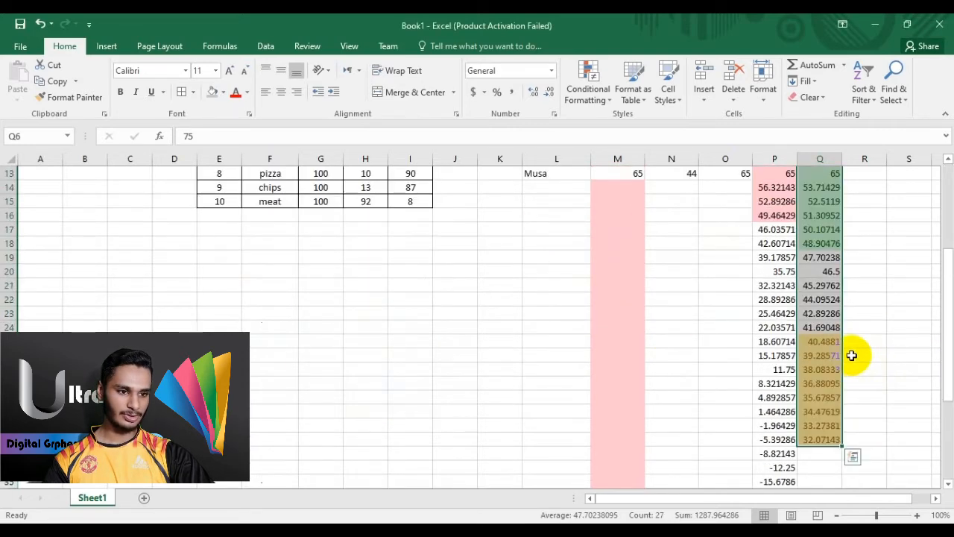
pyautogui.scroll(3, 855, 358)
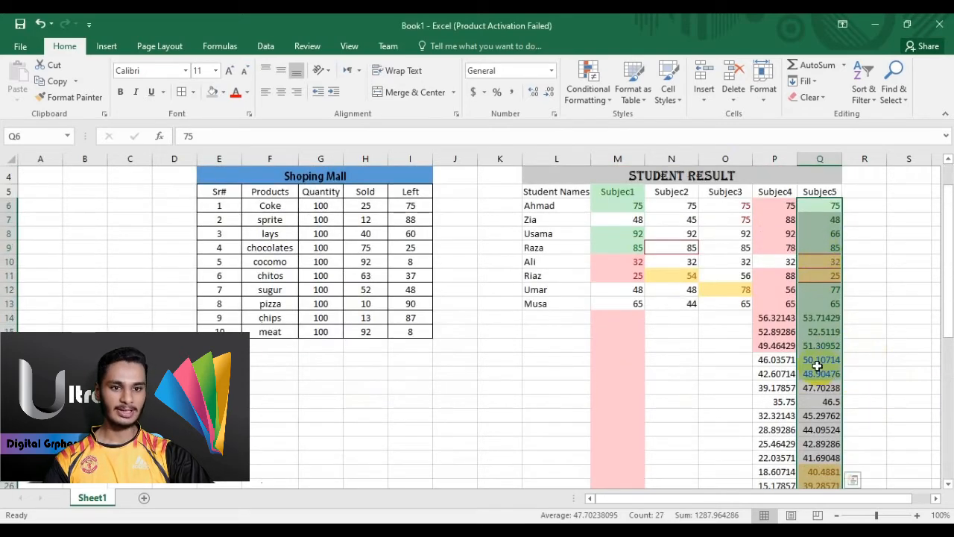
# Step: Apply a Below Average conditional formatting rule to the Subjec5 marks using Green Fill with Dark Green Text, and deselect the range
pyautogui.click(603, 102)
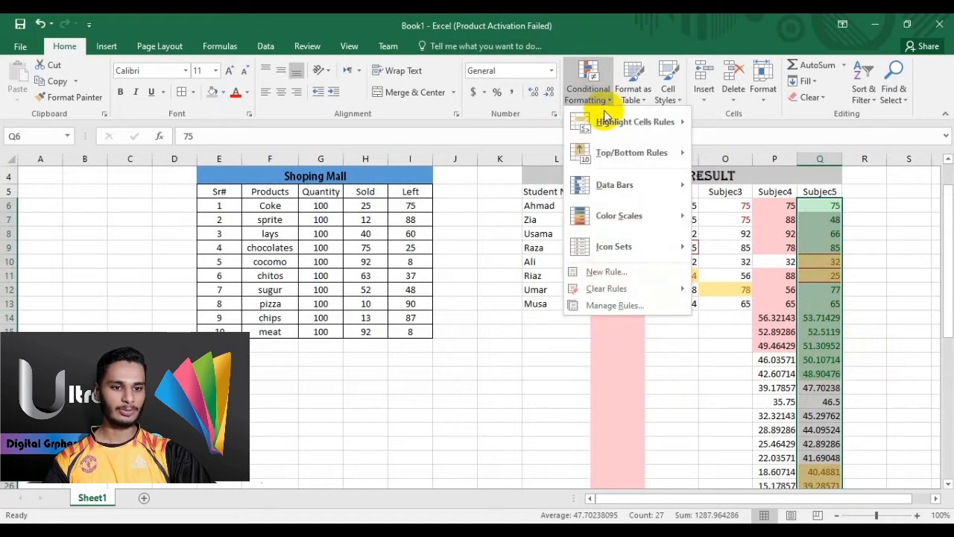
pyautogui.moveTo(659, 152)
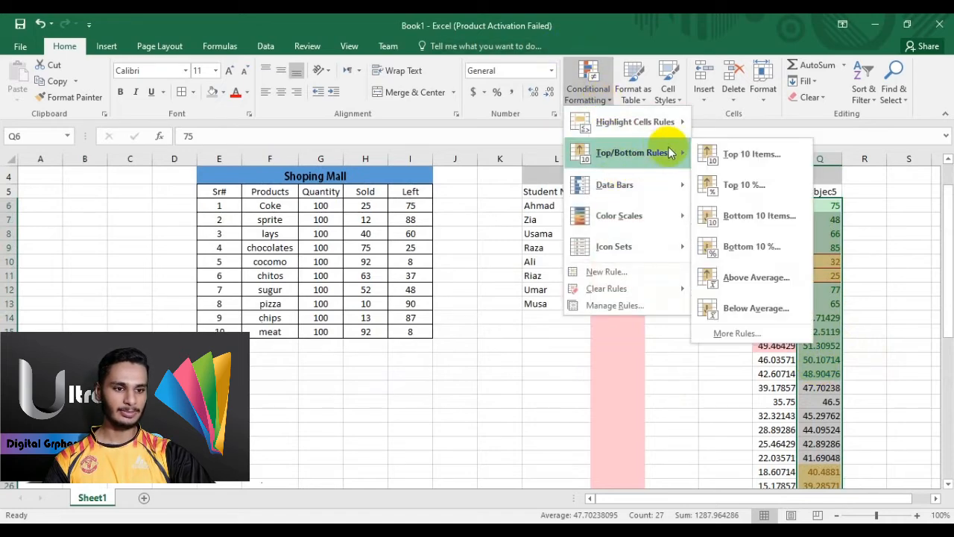
pyautogui.click(743, 308)
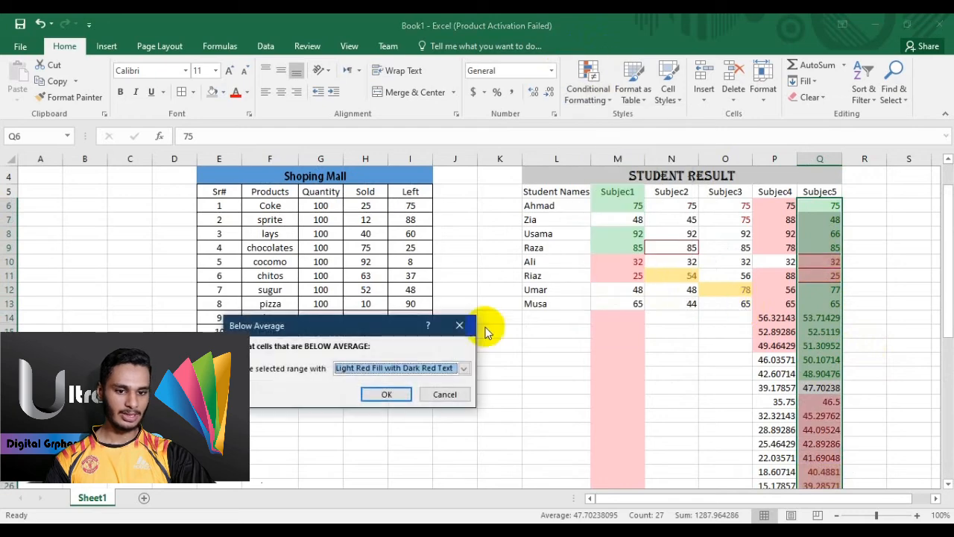
pyautogui.click(463, 368)
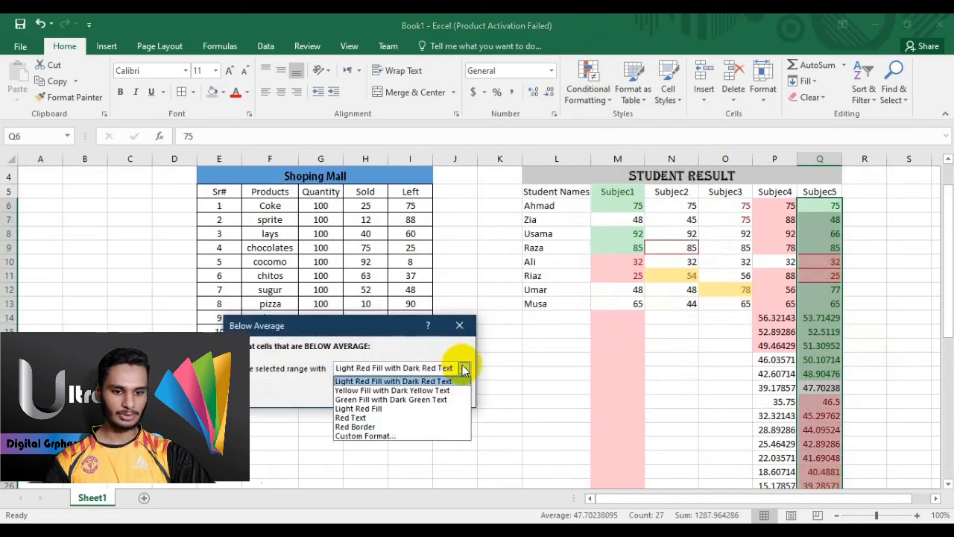
pyautogui.click(359, 399)
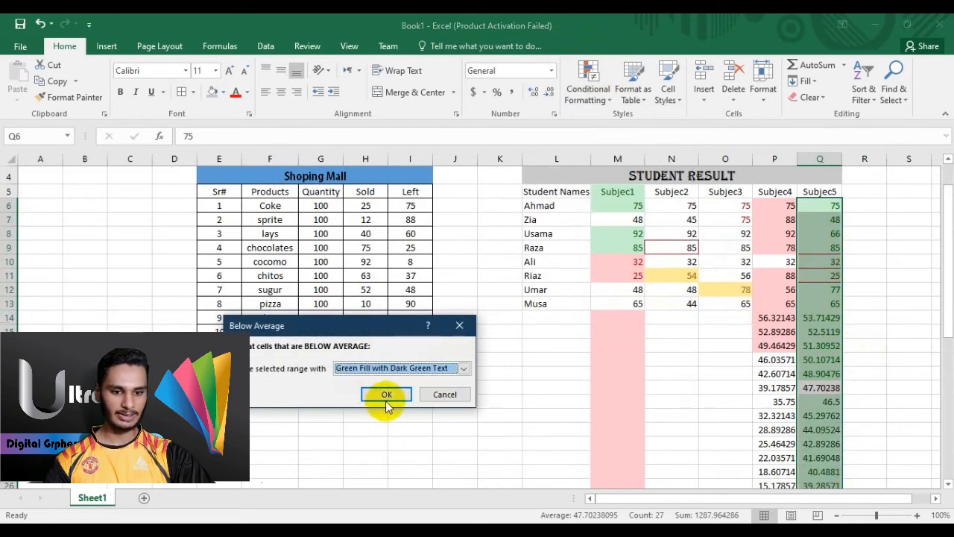
pyautogui.click(386, 395)
pyautogui.scroll(-6, 823, 322)
pyautogui.scroll(6, 824, 321)
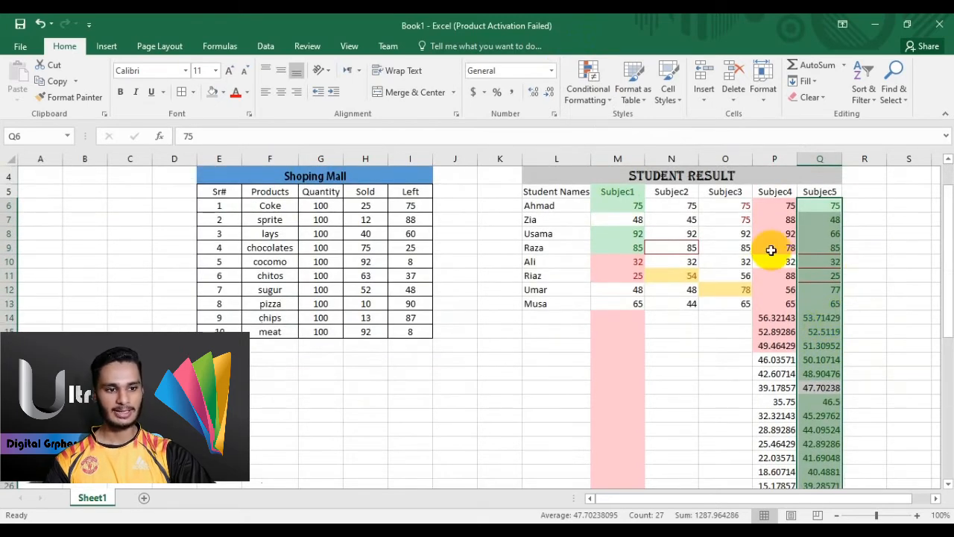
pyautogui.click(771, 250)
pyautogui.click(727, 222)
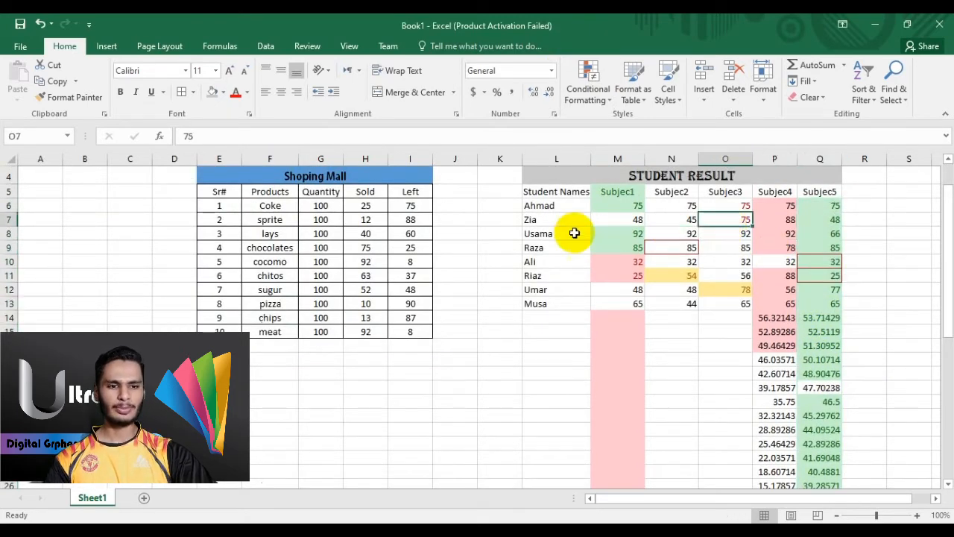
pyautogui.click(601, 89)
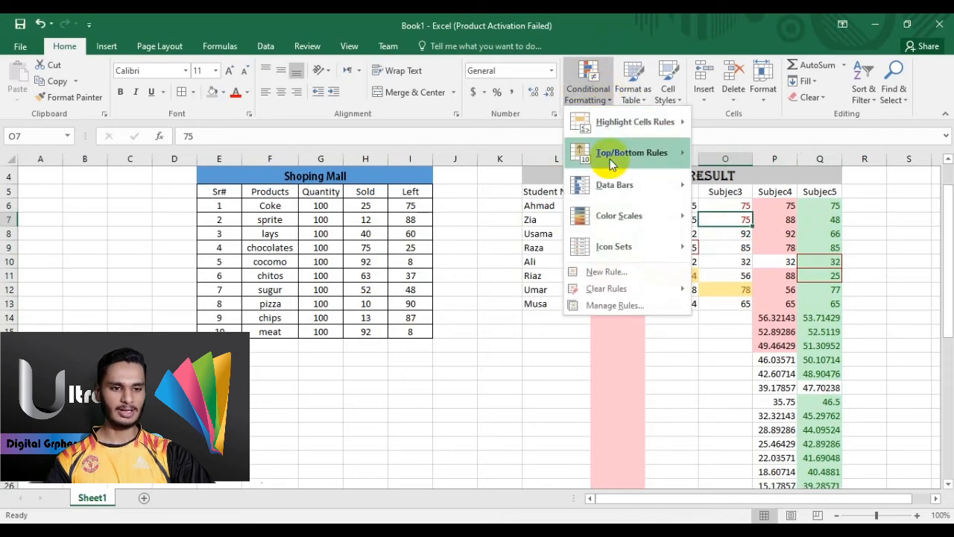
pyautogui.moveTo(655, 190)
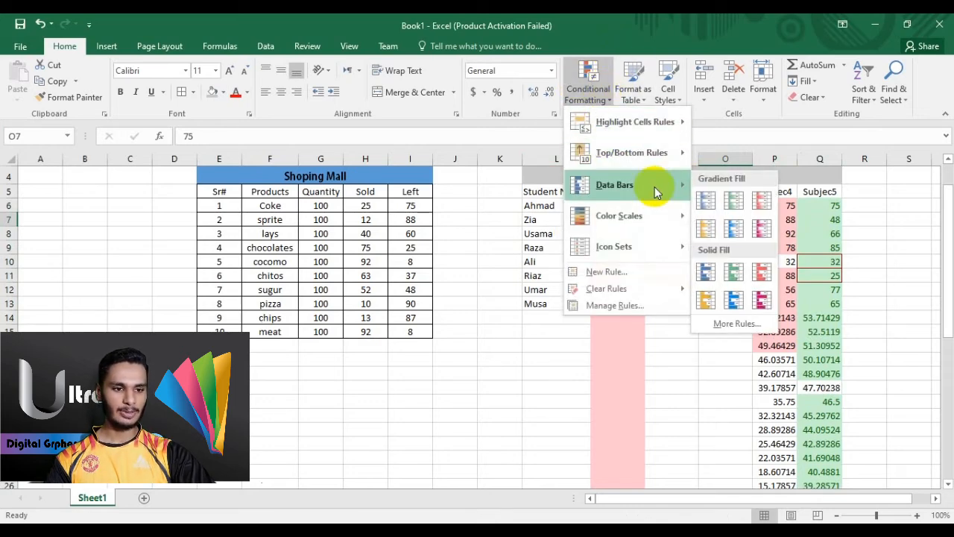
pyautogui.click(712, 383)
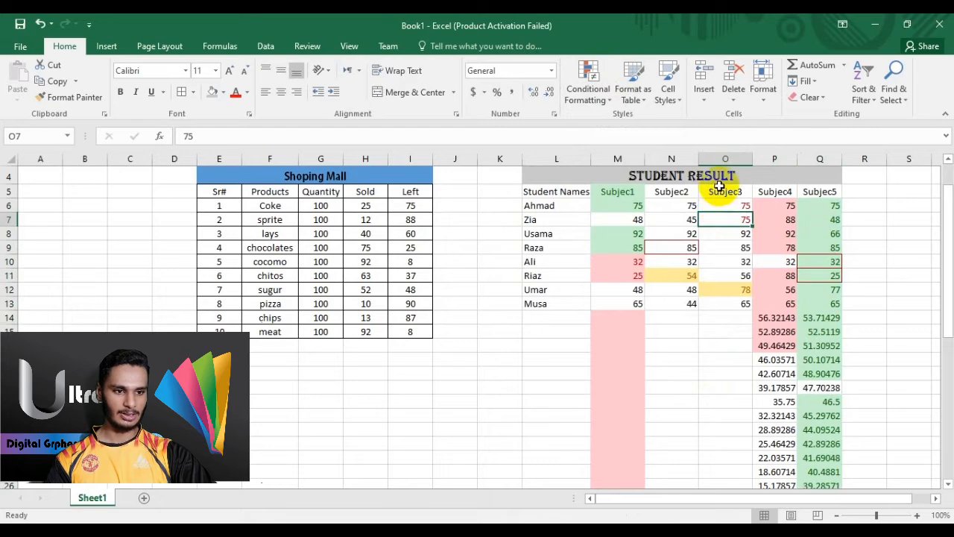
# Step: Apply blue solid-fill data bars to the Subjec3 column (column O)
pyautogui.click(720, 157)
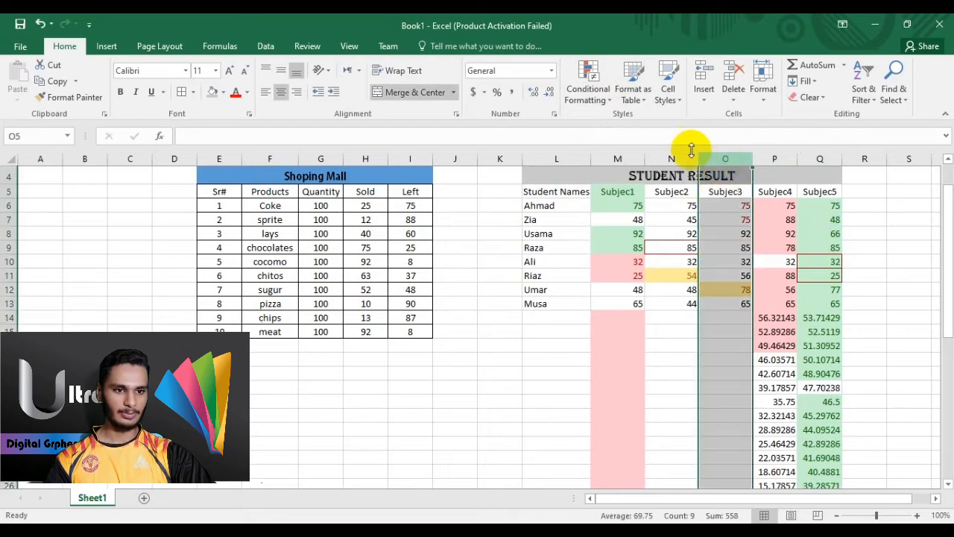
pyautogui.click(607, 103)
pyautogui.moveTo(676, 187)
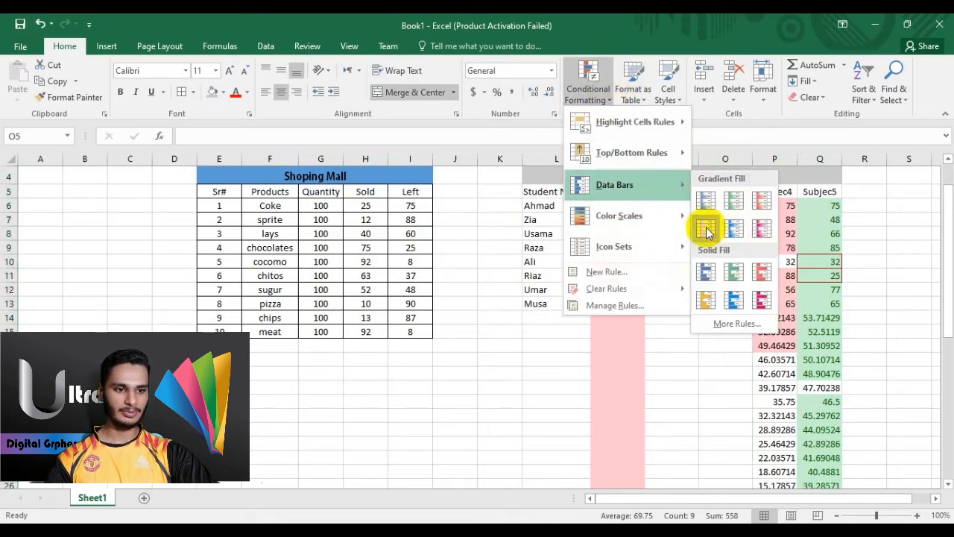
pyautogui.click(709, 273)
pyautogui.click(681, 328)
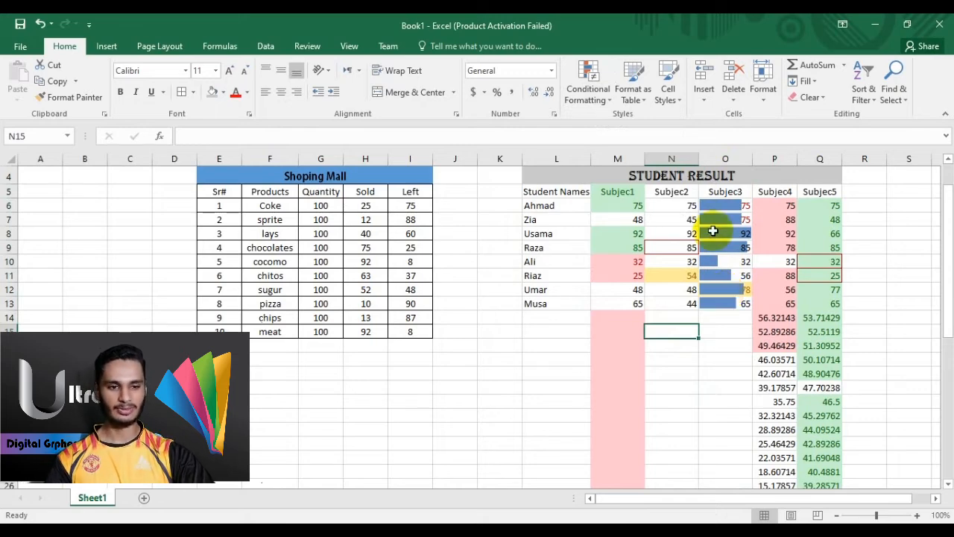
# Step: Apply purple gradient-fill data bars to the Subjec2 column (column N)
pyautogui.click(689, 159)
pyautogui.click(593, 88)
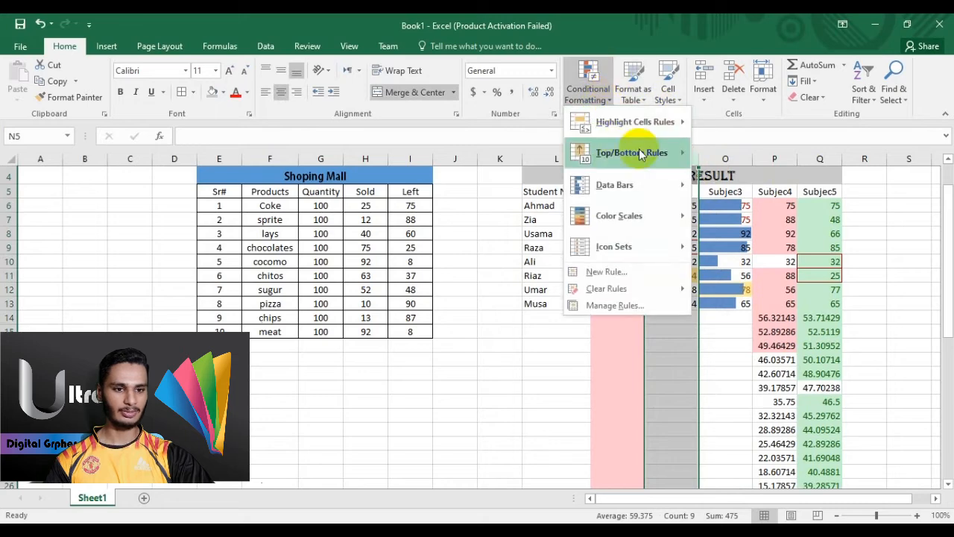
pyautogui.moveTo(663, 184)
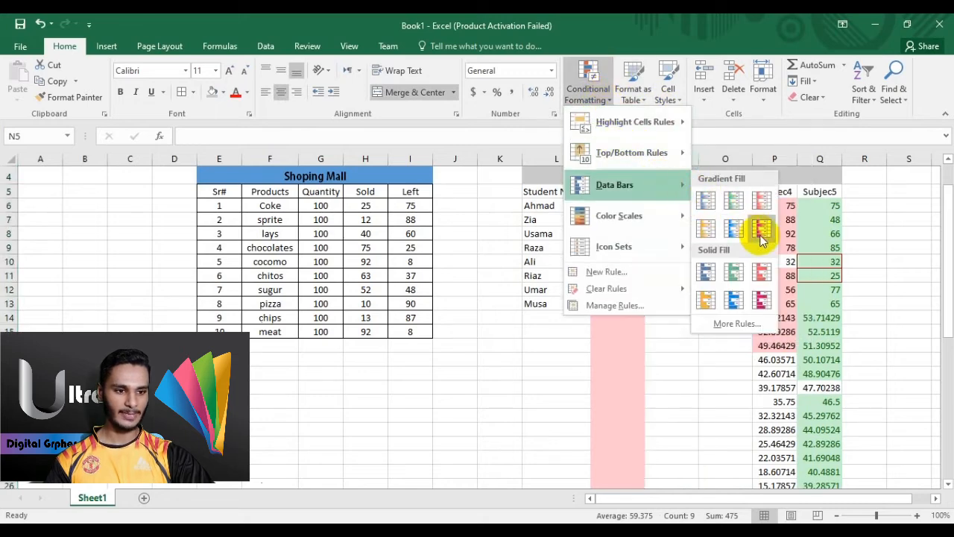
pyautogui.click(762, 200)
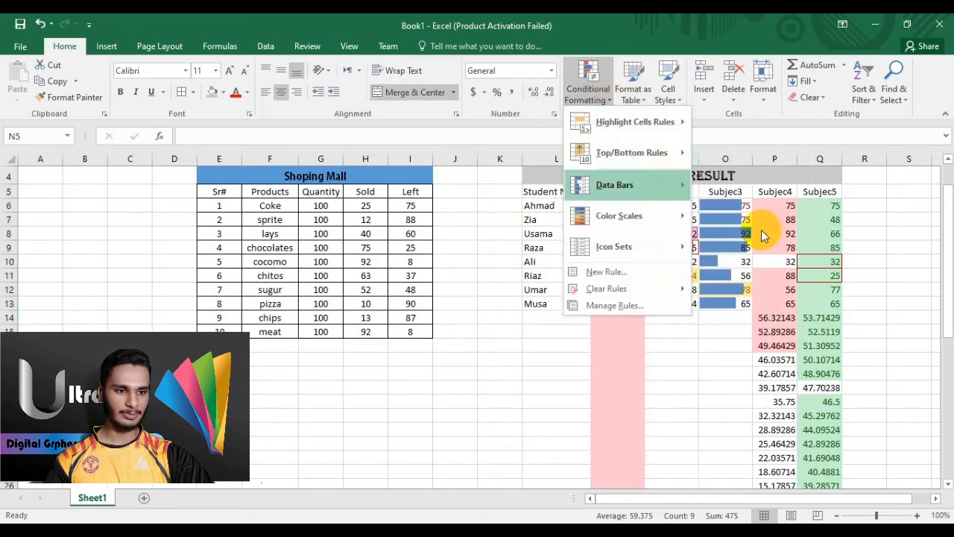
pyautogui.click(721, 330)
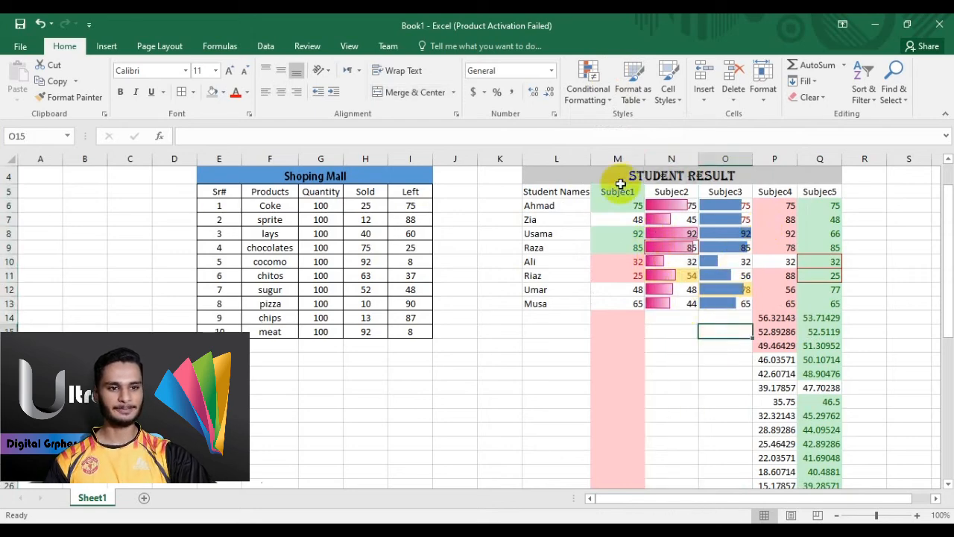
pyautogui.click(602, 107)
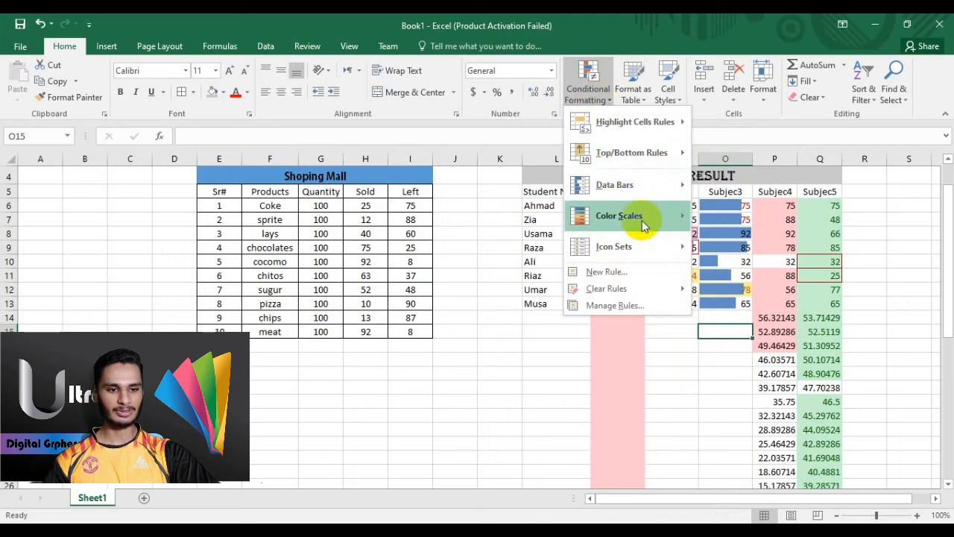
pyautogui.moveTo(655, 222)
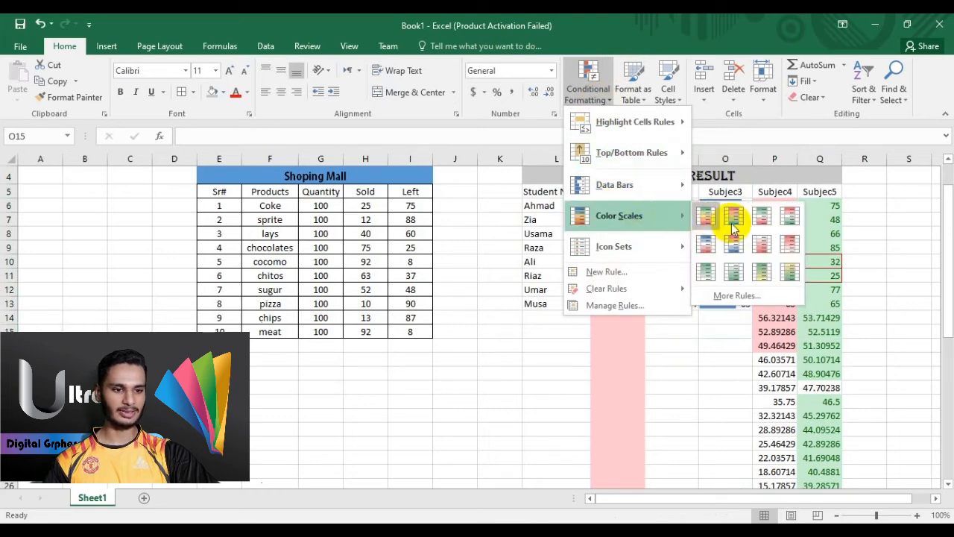
pyautogui.click(690, 367)
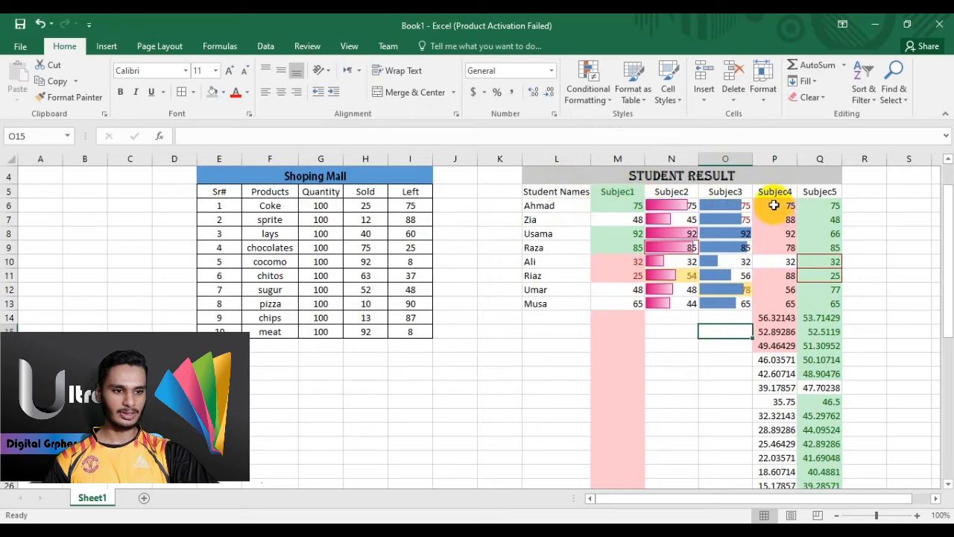
# Step: Apply the Red - White - Blue color scale to the Subjec4 column (column P) and review the shading down the column
pyautogui.click(774, 155)
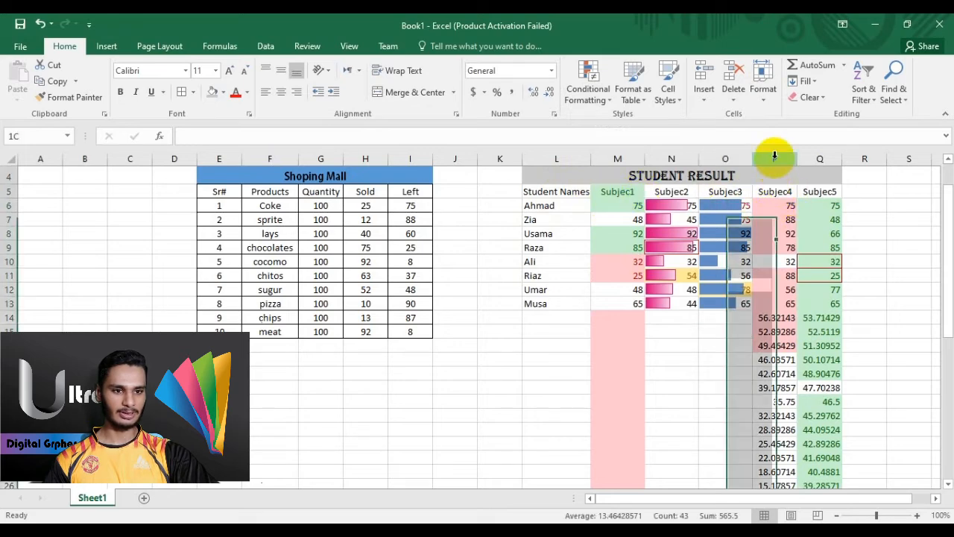
pyautogui.click(610, 99)
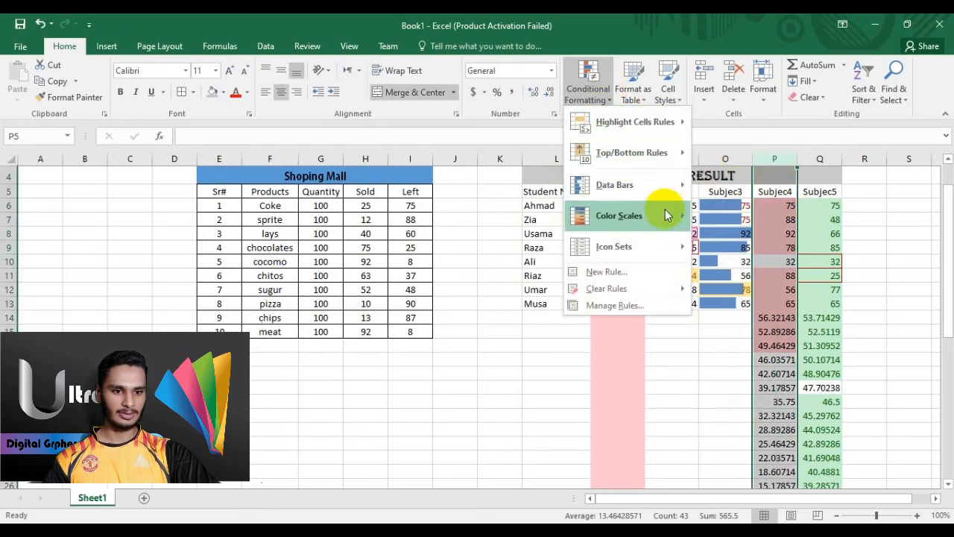
pyautogui.moveTo(671, 214)
pyautogui.click(720, 238)
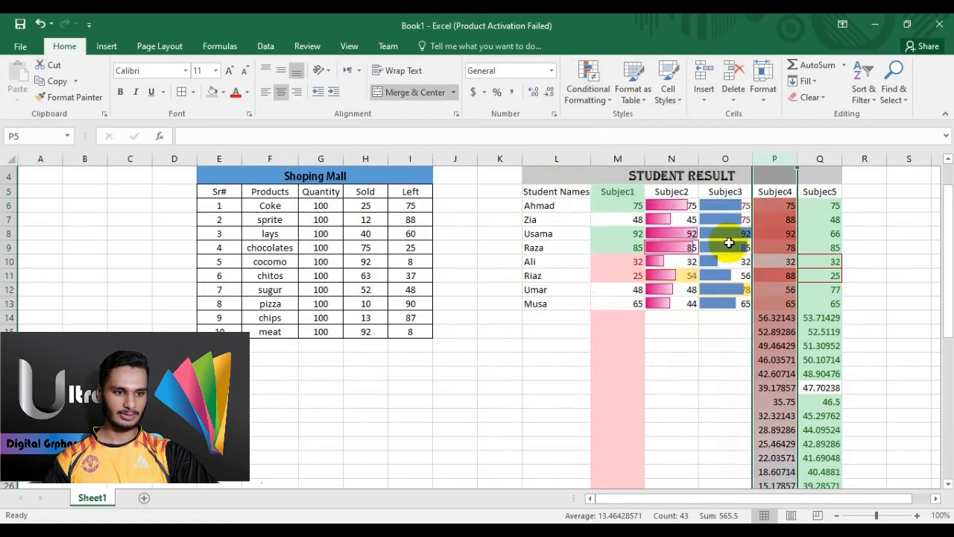
pyautogui.scroll(-9, 778, 286)
pyautogui.scroll(9, 778, 285)
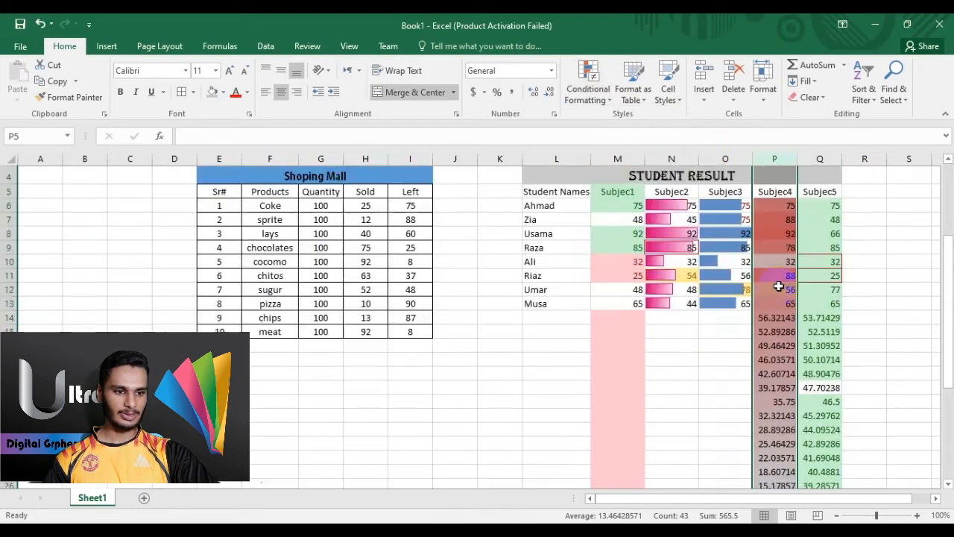
pyautogui.scroll(1, 777, 285)
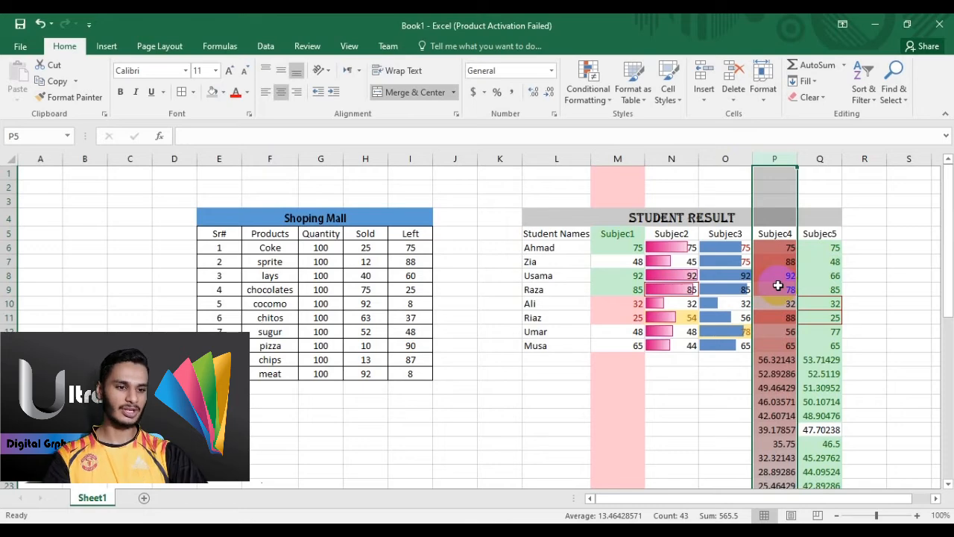
pyautogui.scroll(-3, 790, 276)
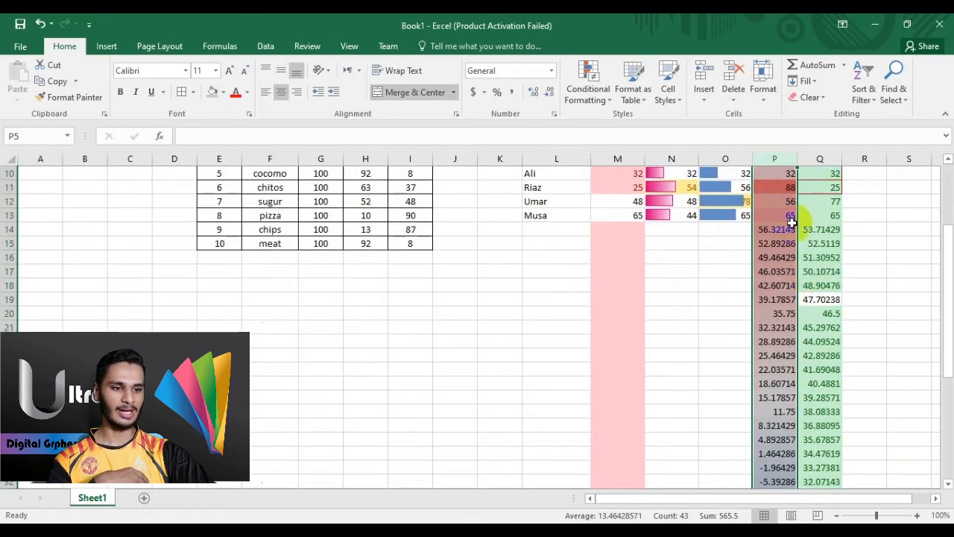
pyautogui.scroll(3, 792, 222)
pyautogui.scroll(-12, 792, 228)
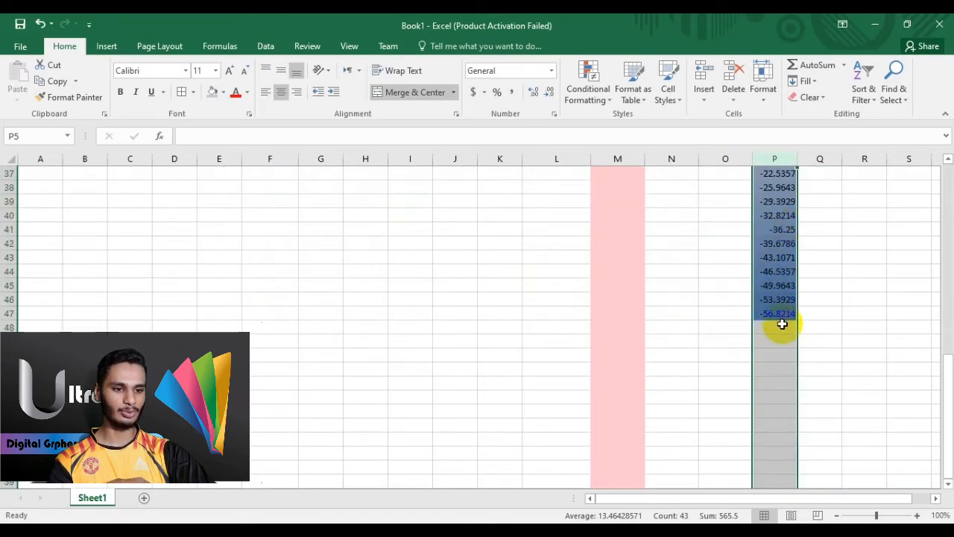
pyautogui.scroll(12, 767, 237)
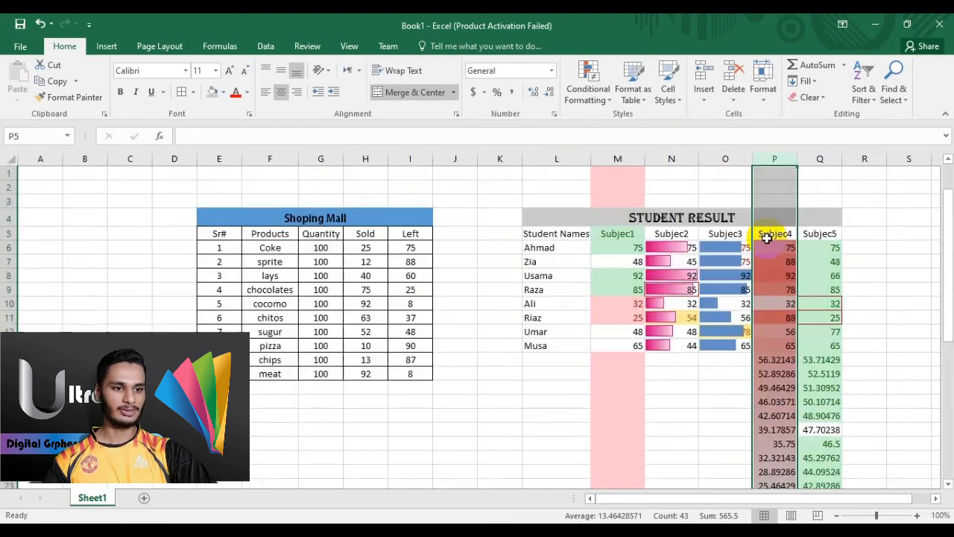
# Step: Apply the Green - Yellow color scale to the Subjec4 column
pyautogui.click(601, 93)
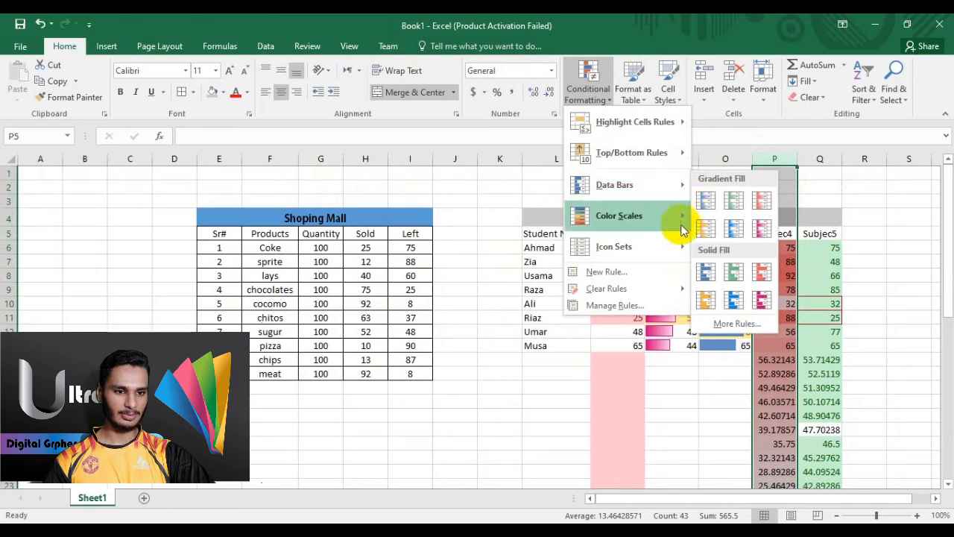
pyautogui.moveTo(678, 219)
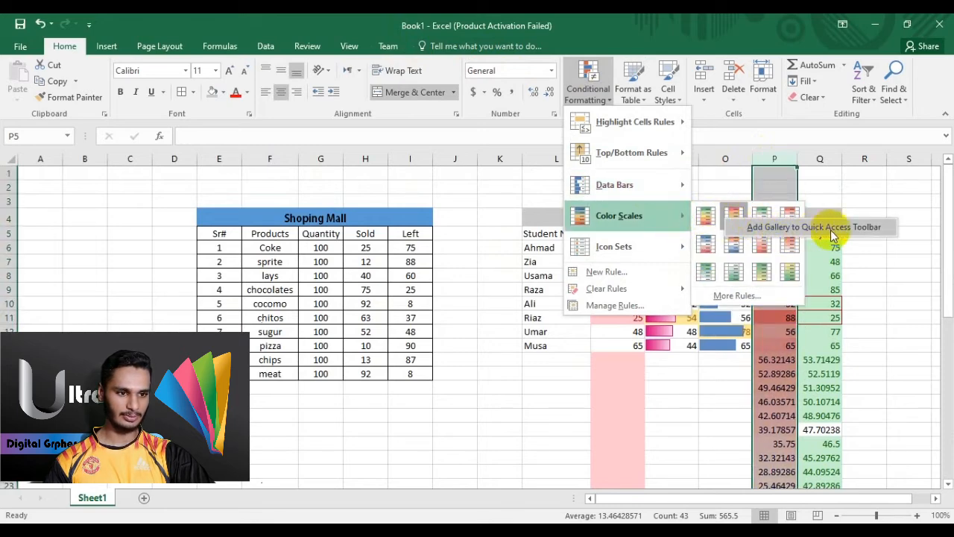
pyautogui.click(763, 270)
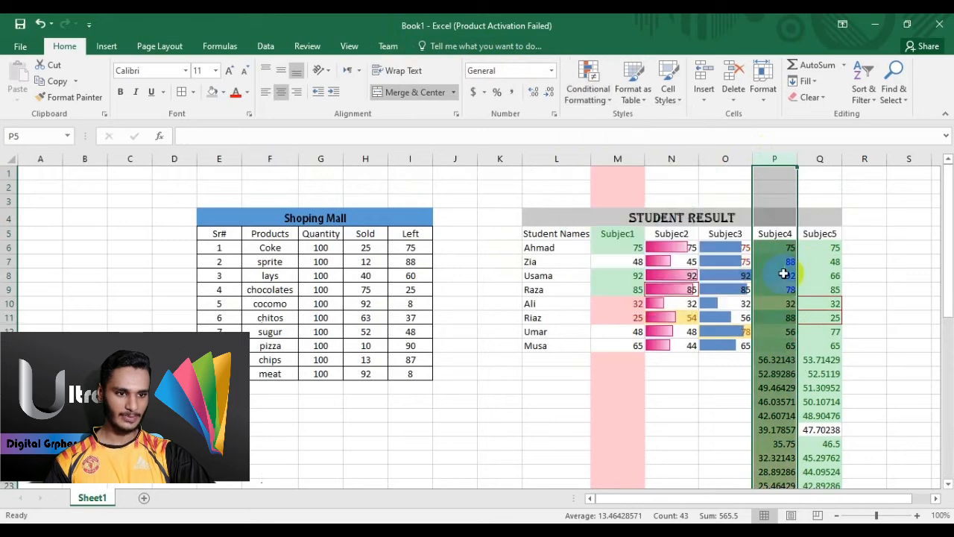
pyautogui.rightClick(775, 164)
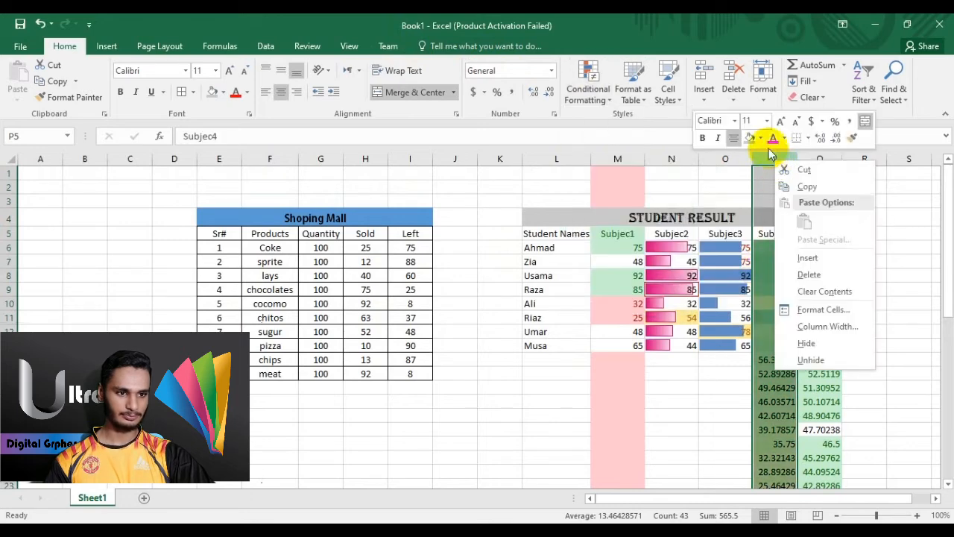
pyautogui.press('Escape')
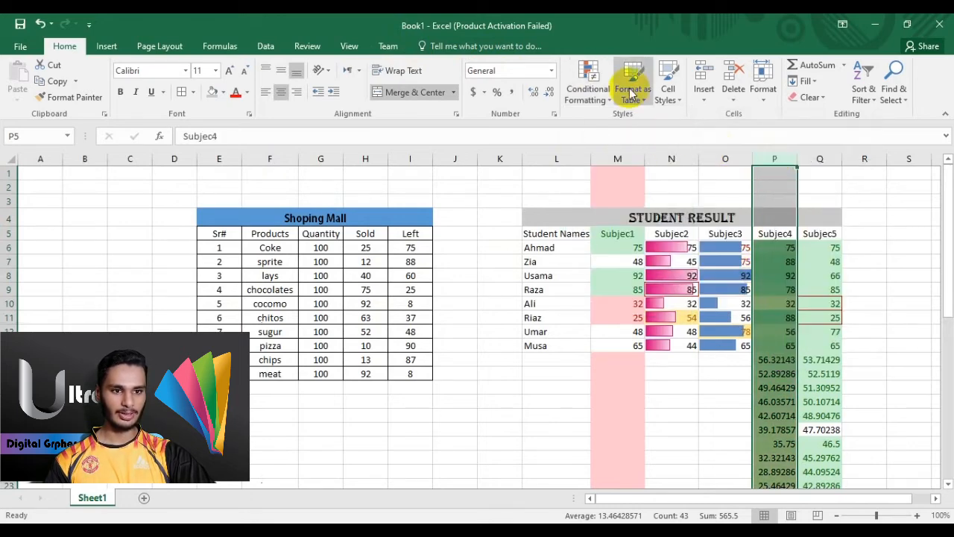
# Step: Apply the colored four-arrow directional icon set to the Subjec4 column and review the icons down to its last value
pyautogui.click(605, 103)
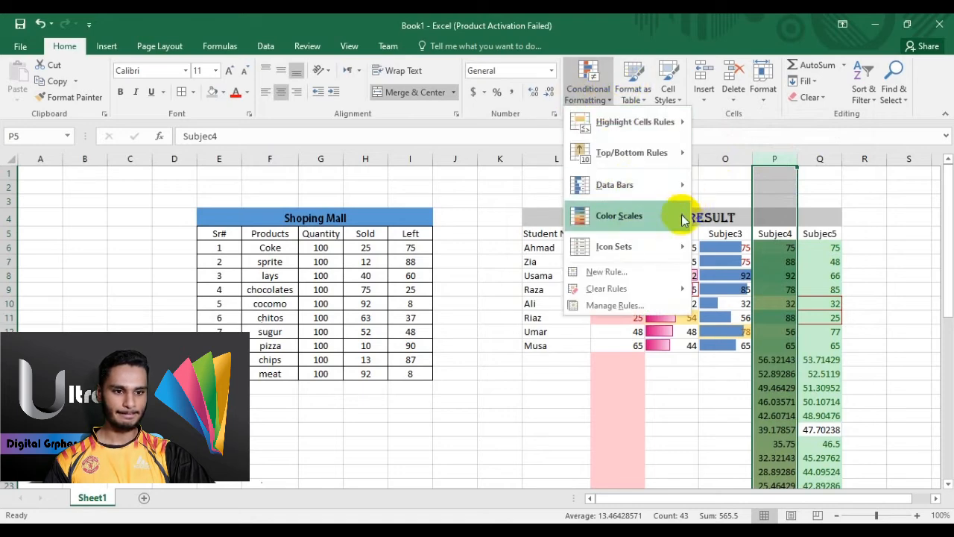
pyautogui.moveTo(677, 246)
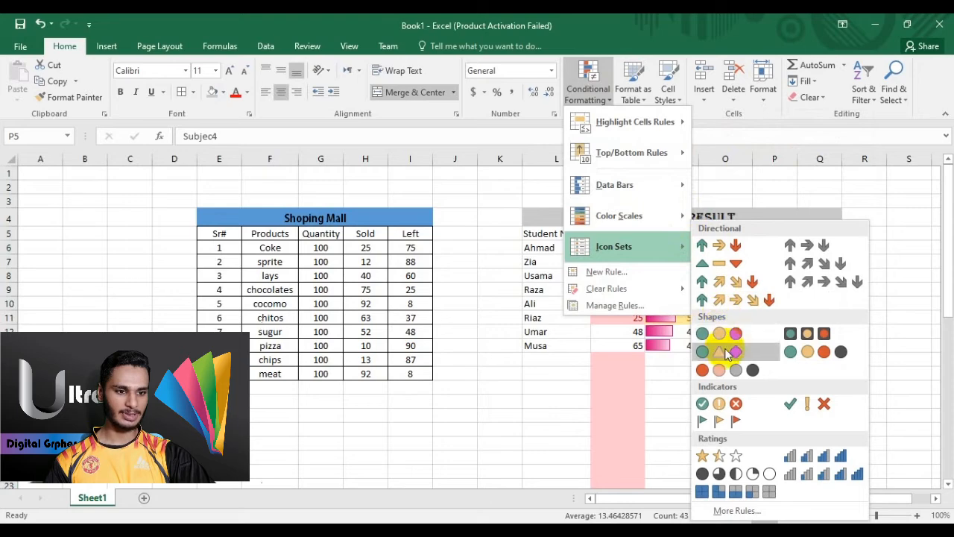
pyautogui.click(737, 279)
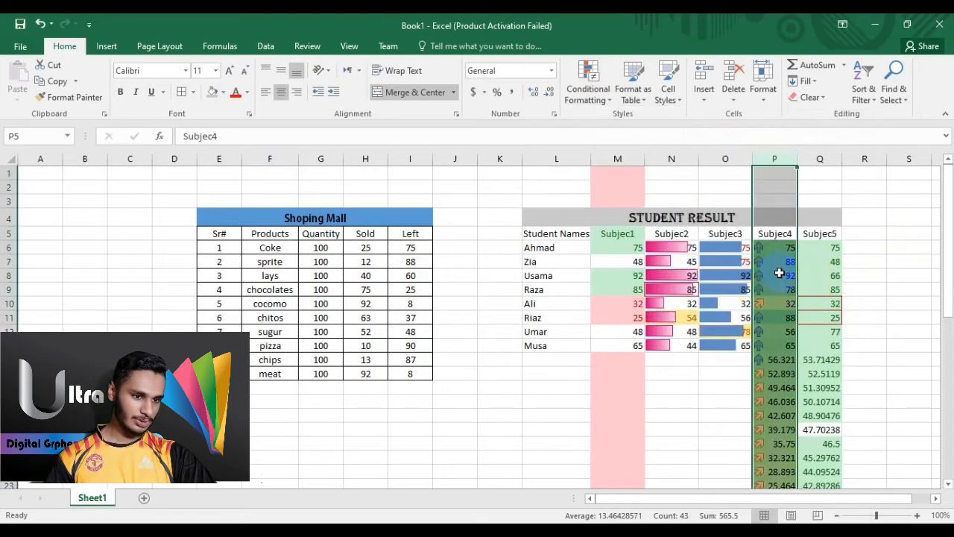
pyautogui.scroll(-3, 779, 273)
pyautogui.scroll(-4, 766, 311)
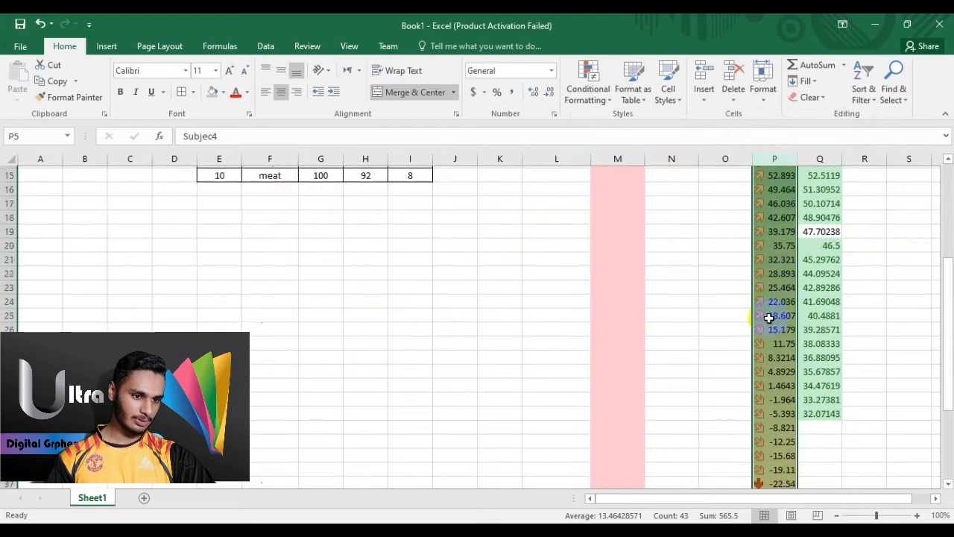
pyautogui.scroll(-3, 784, 384)
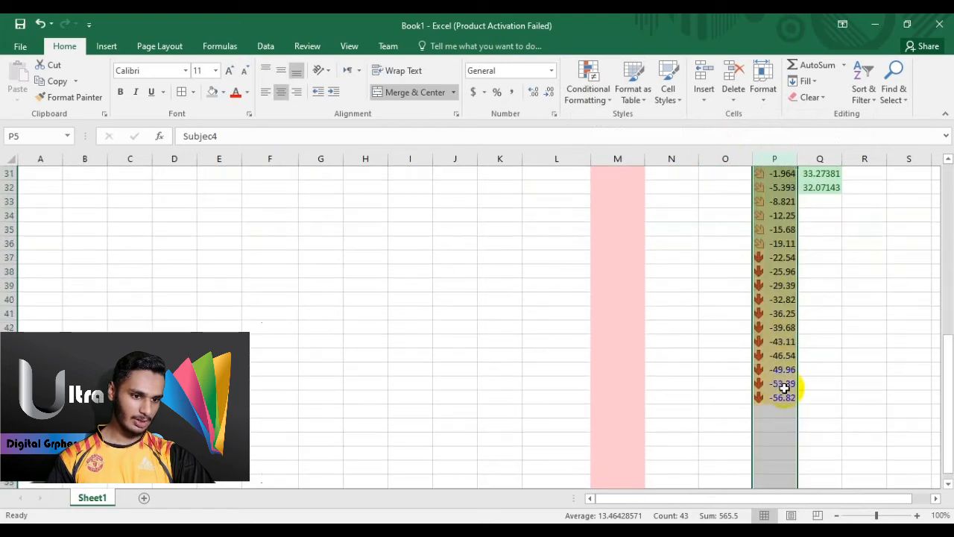
pyautogui.scroll(4, 780, 383)
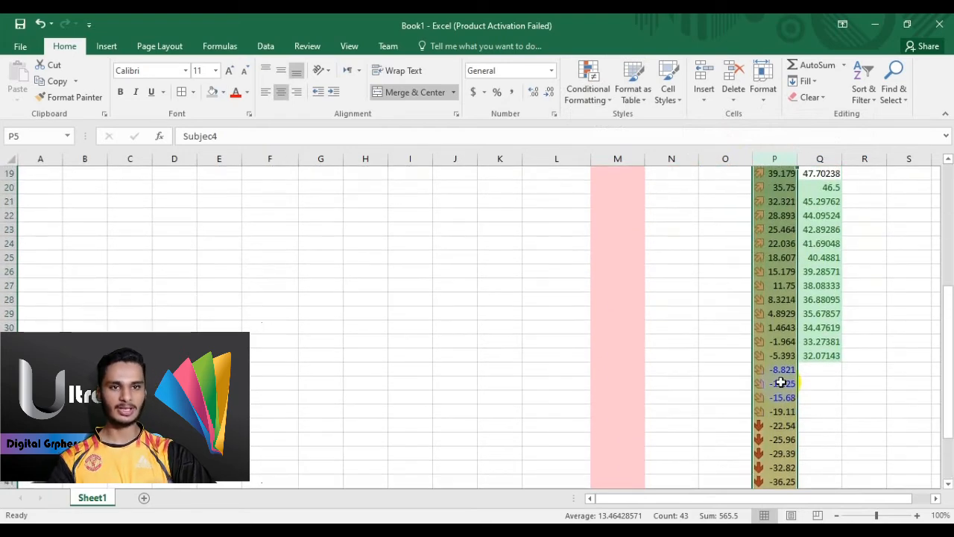
pyautogui.scroll(6, 781, 370)
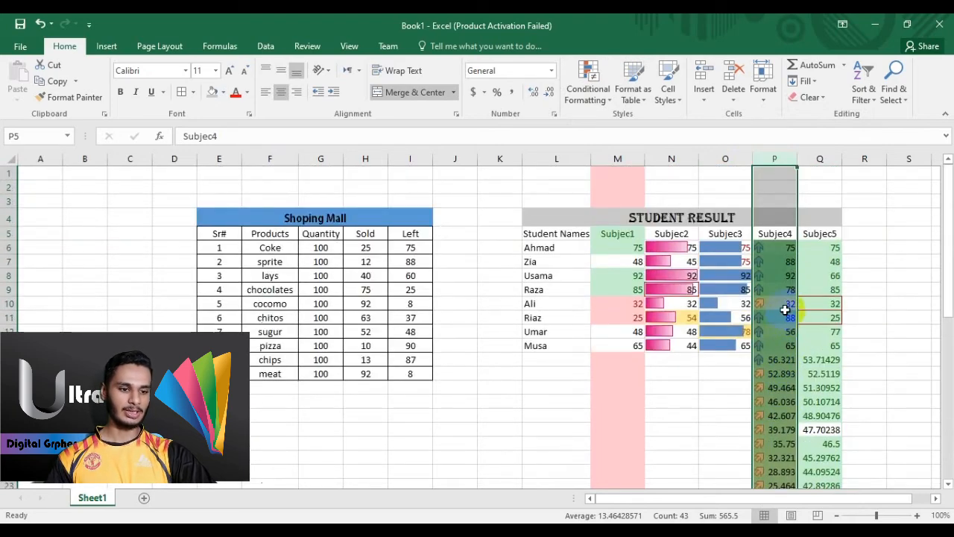
pyautogui.scroll(-3, 775, 392)
pyautogui.scroll(3, 778, 395)
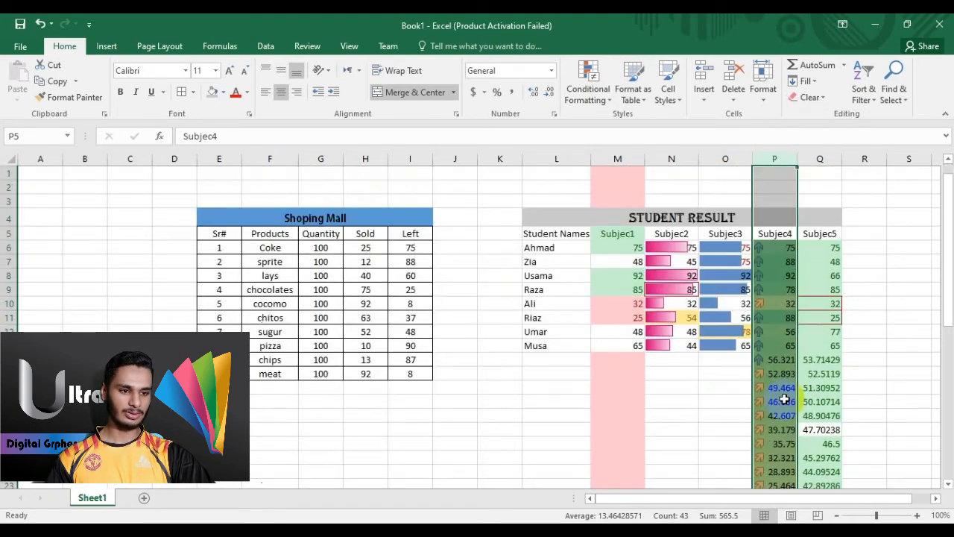
# Step: Change the Subjec4 column's icon set to the colored three-arrow directional set and review the icons
pyautogui.click(599, 95)
pyautogui.moveTo(680, 251)
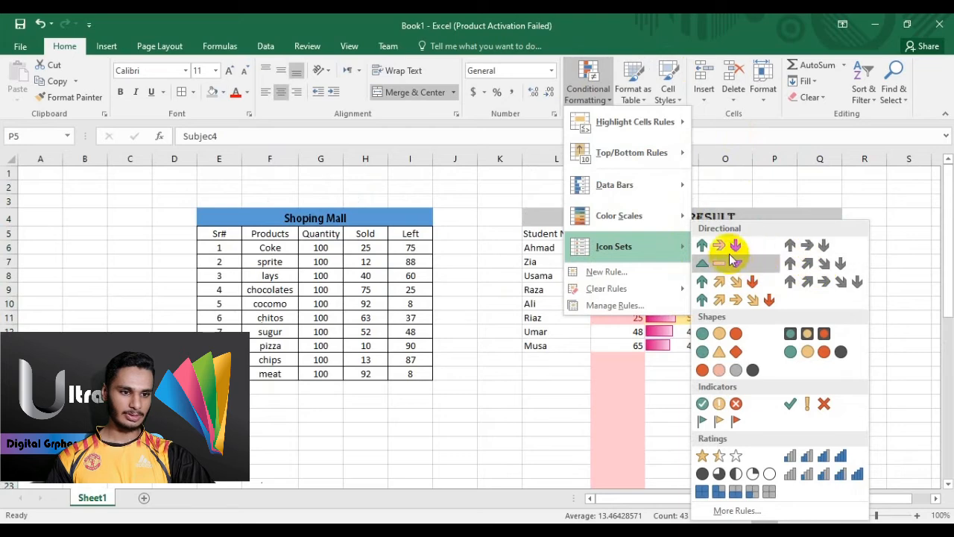
pyautogui.click(724, 245)
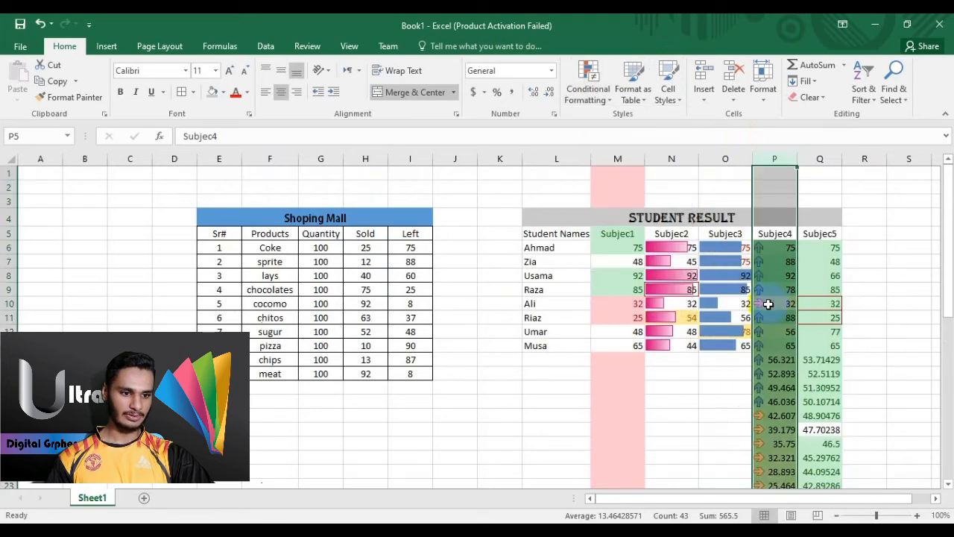
pyautogui.scroll(-3, 767, 303)
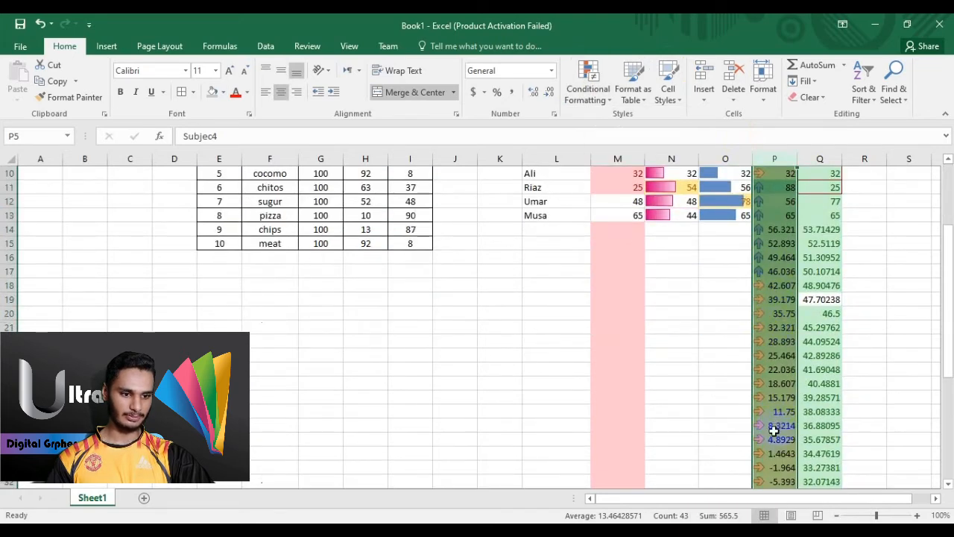
pyautogui.scroll(-3, 776, 425)
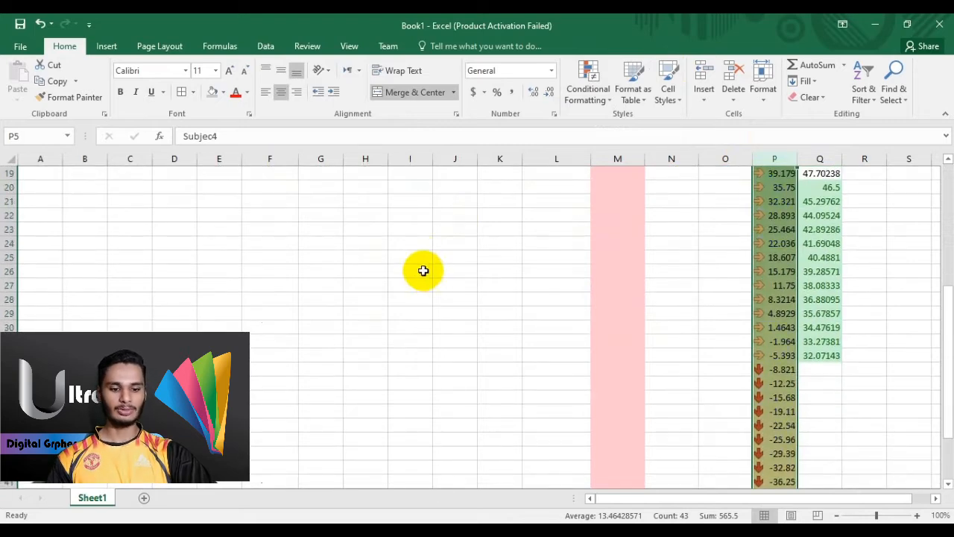
# Step: Create a new 2-Color Scale formatting rule for the Subjec4 column based on cell values, with black as the minimum color
pyautogui.click(602, 108)
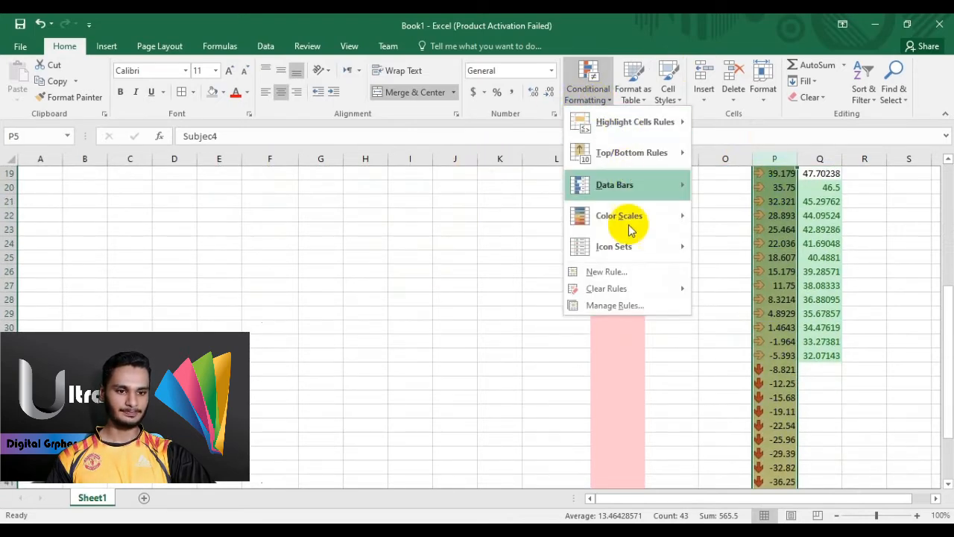
pyautogui.click(637, 272)
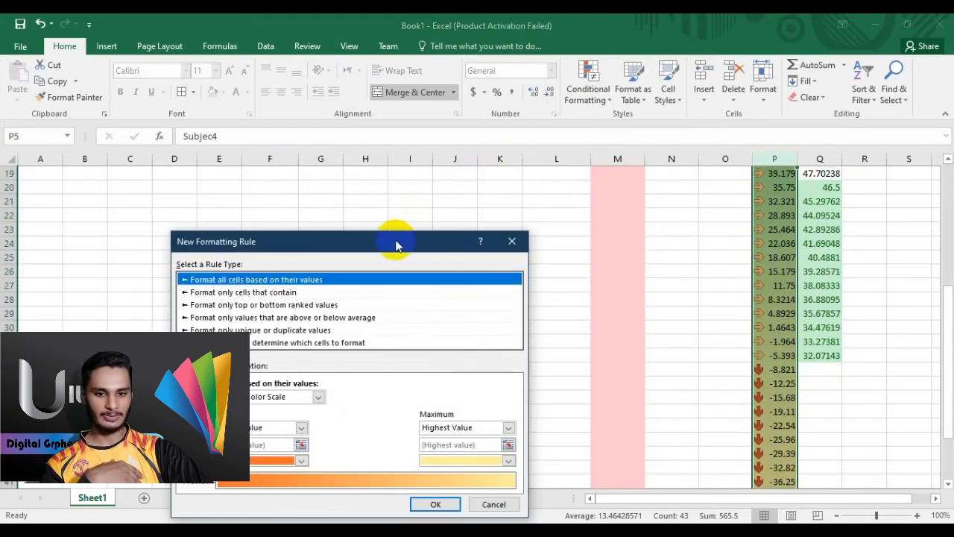
pyautogui.moveTo(395, 245); pyautogui.dragTo(388, 88)
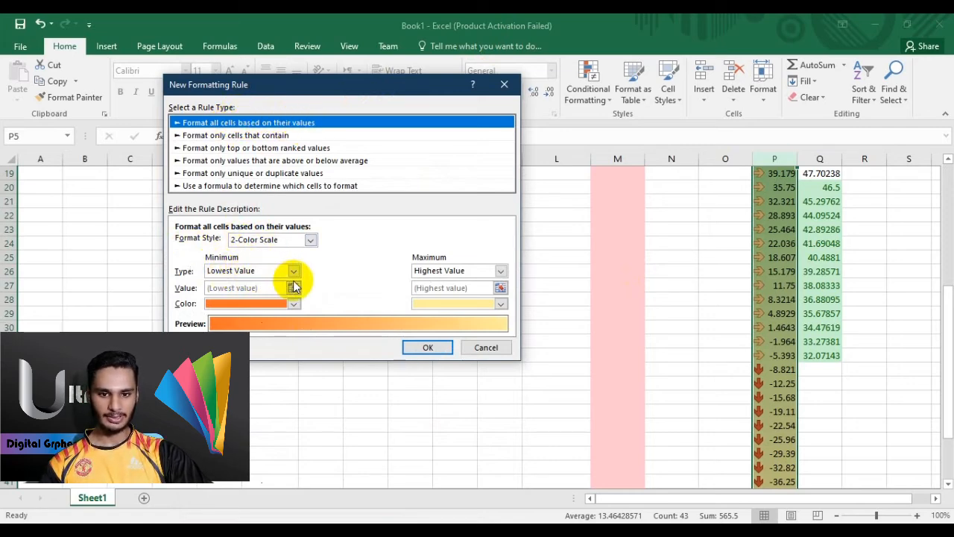
pyautogui.click(293, 305)
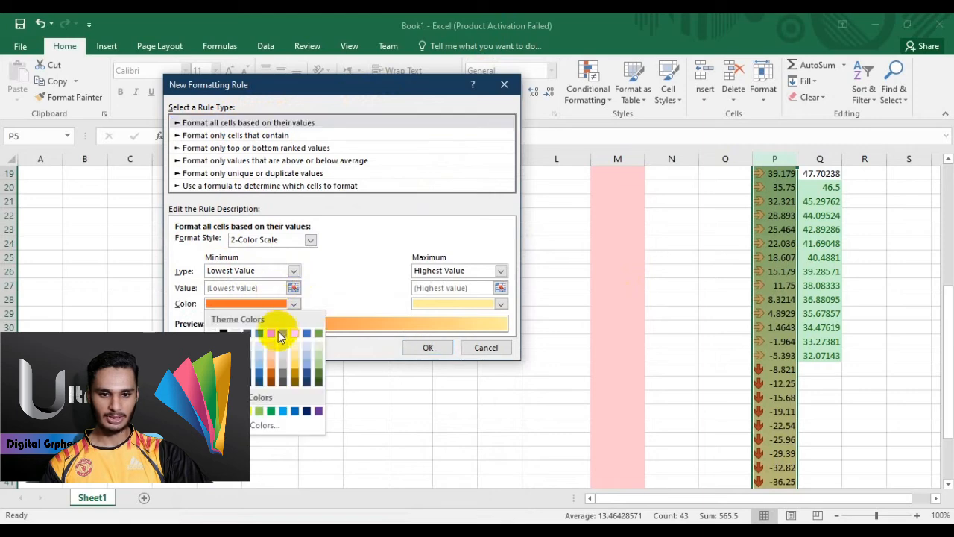
pyautogui.click(223, 333)
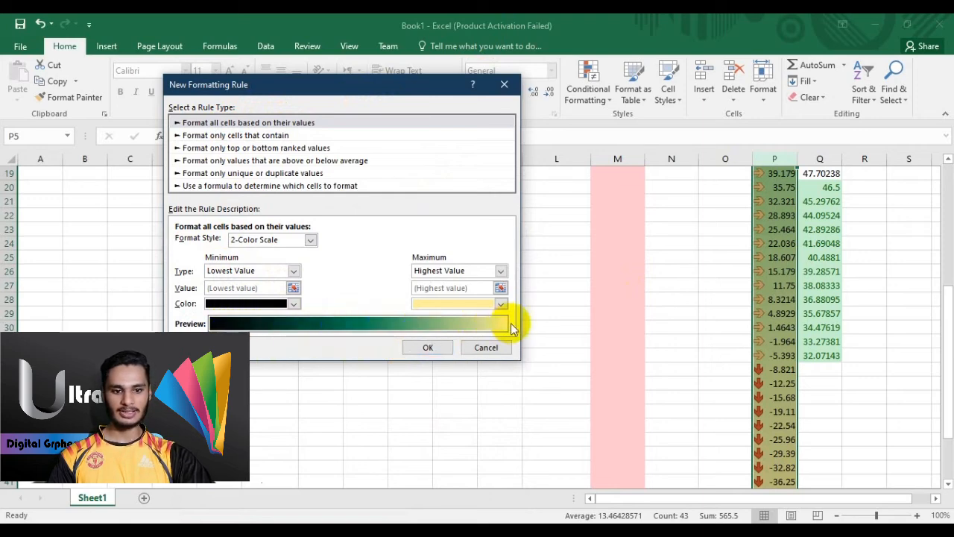
pyautogui.click(433, 347)
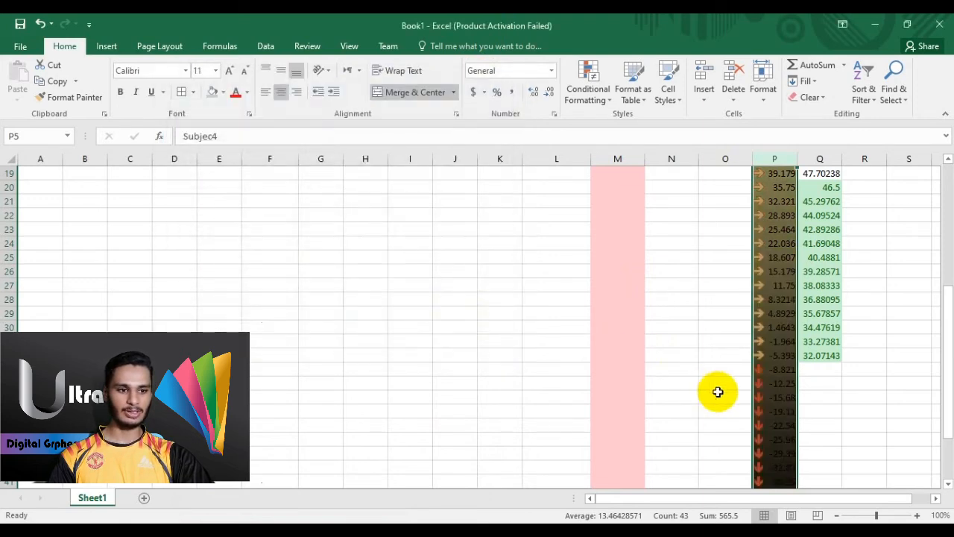
# Step: Clear the conditional formatting rules from the selected Subjec4 column and check the column down to its last value
pyautogui.scroll(6, 716, 390)
pyautogui.scroll(-9, 775, 379)
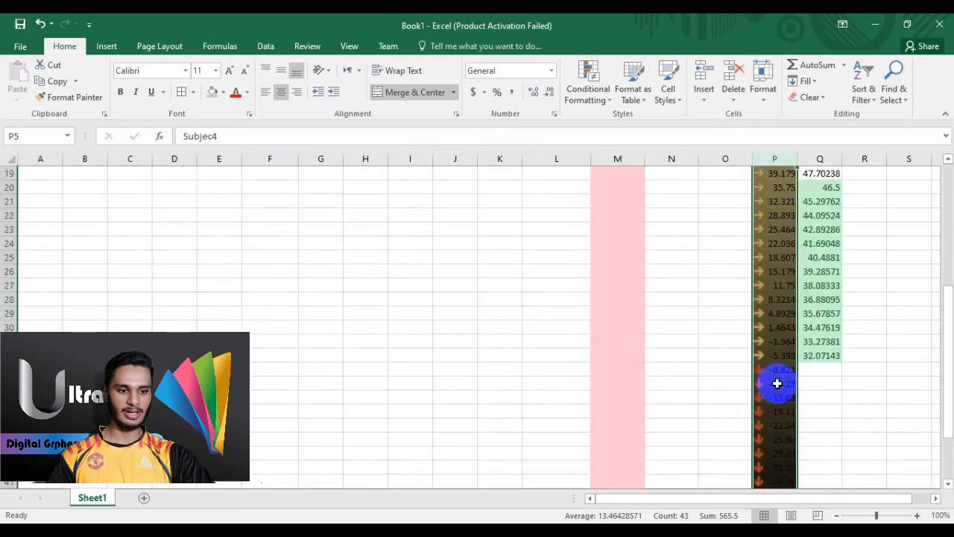
pyautogui.scroll(9, 776, 379)
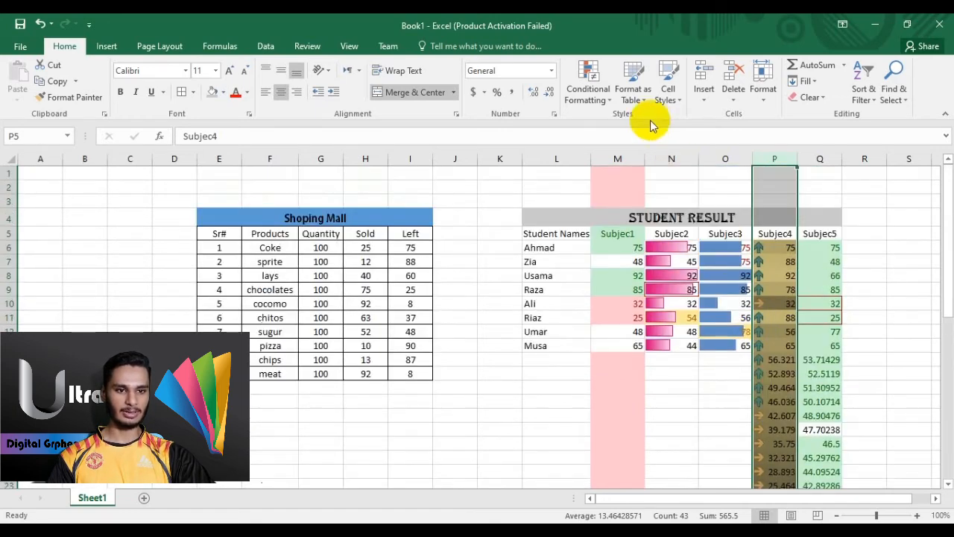
pyautogui.click(608, 98)
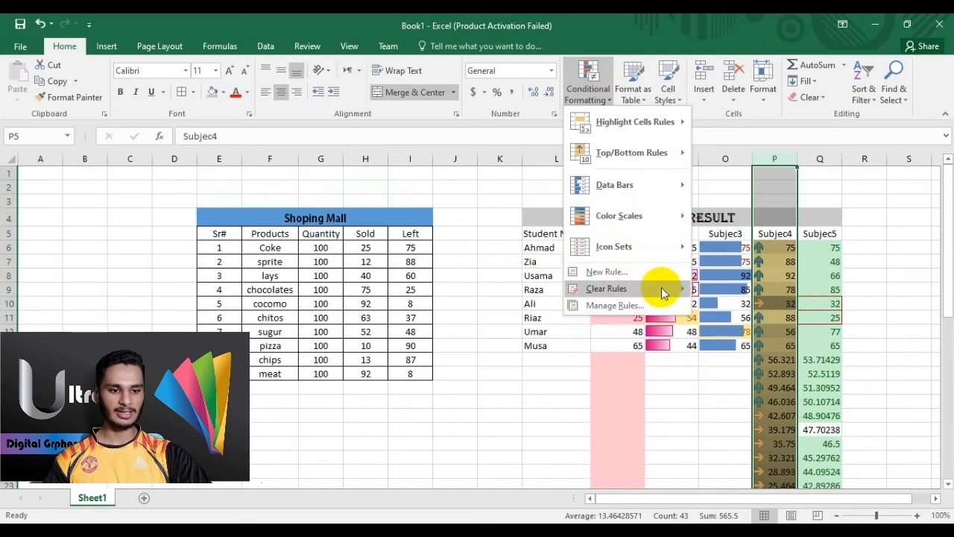
pyautogui.moveTo(661, 287)
pyautogui.click(720, 290)
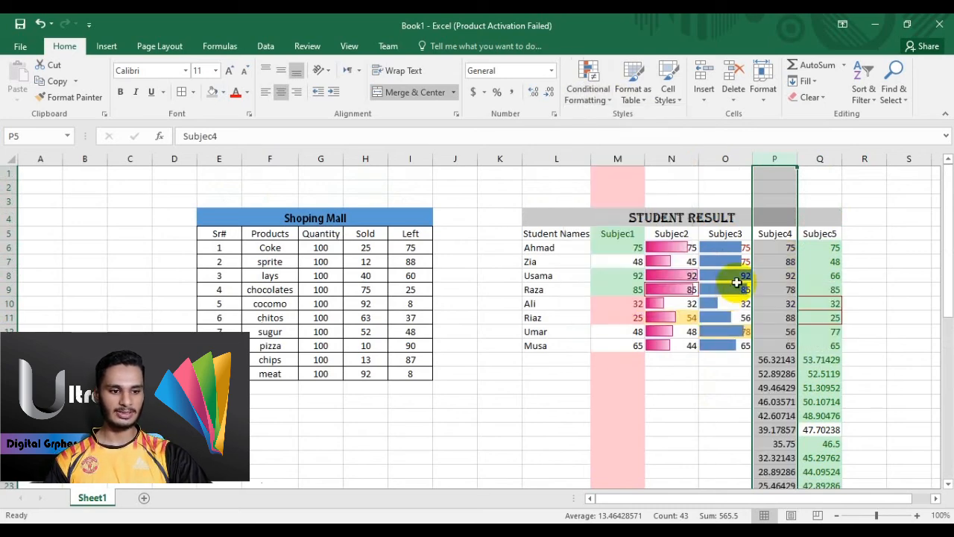
pyautogui.click(889, 231)
pyautogui.scroll(-12, 790, 284)
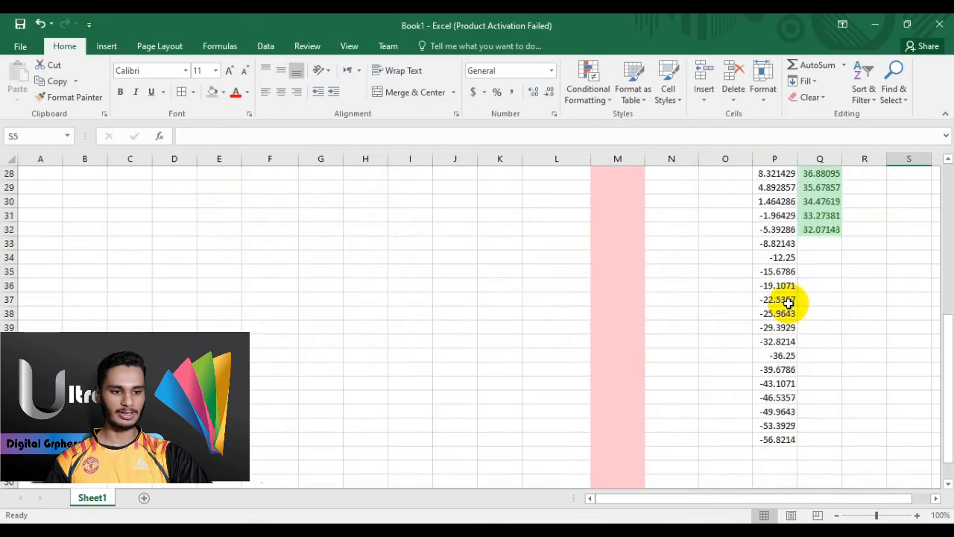
pyautogui.scroll(12, 788, 298)
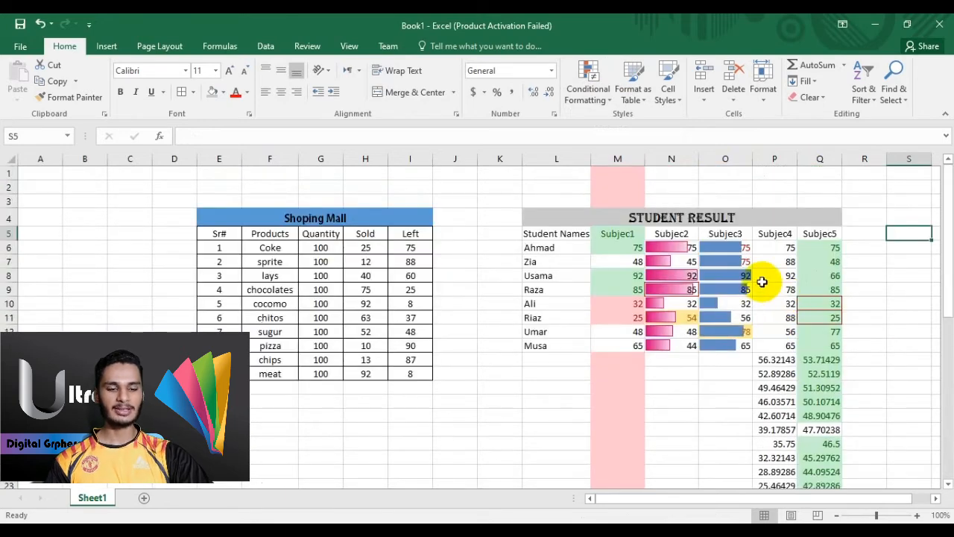
pyautogui.click(591, 96)
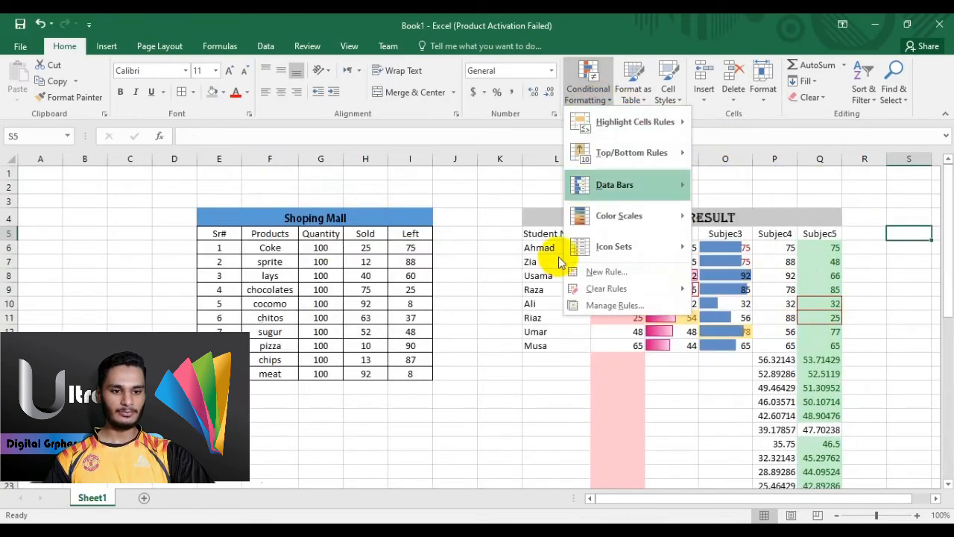
pyautogui.click(614, 306)
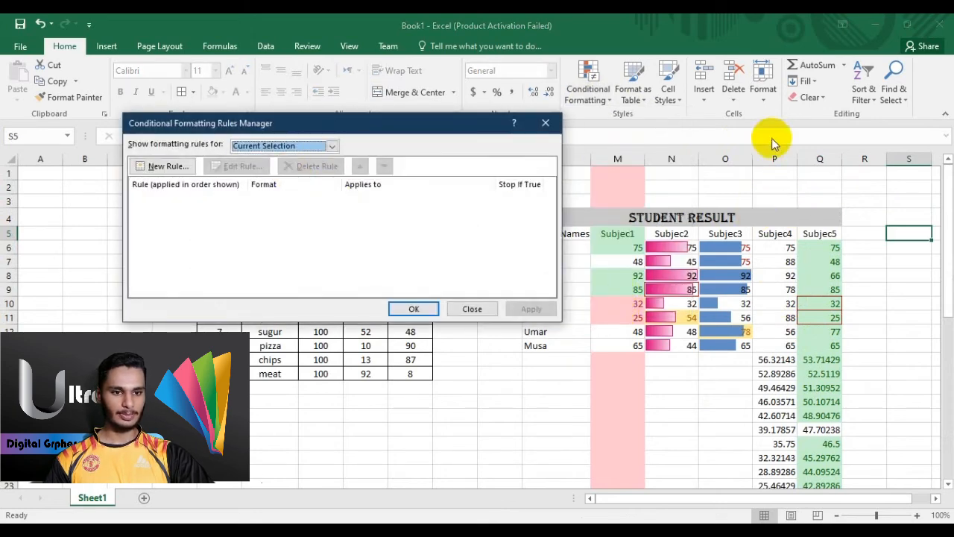
pyautogui.click(546, 122)
# Step: Open the Conditional Formatting Rules Manager for the whole Subjec5 column and examine its rules, briefly comparing with those of this worksheet
pyautogui.click(773, 160)
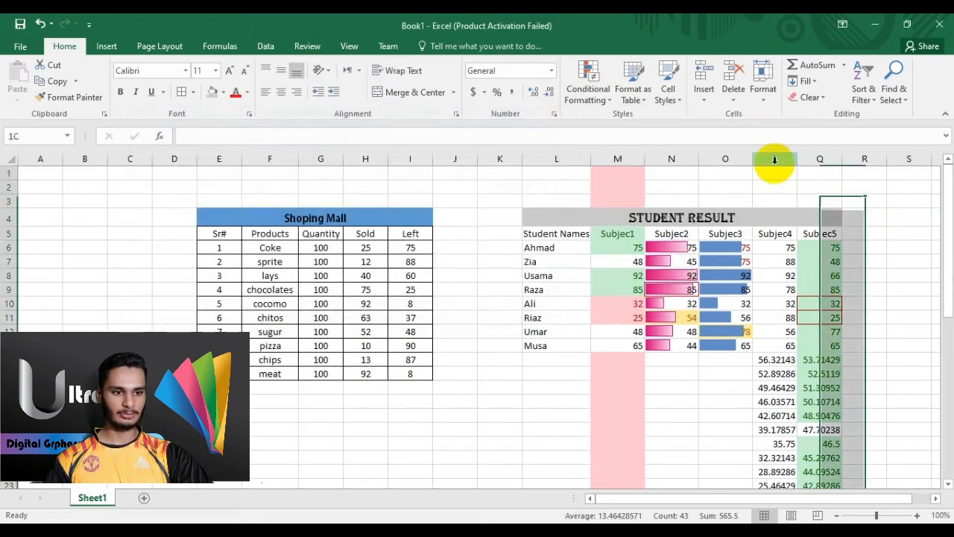
pyautogui.click(813, 160)
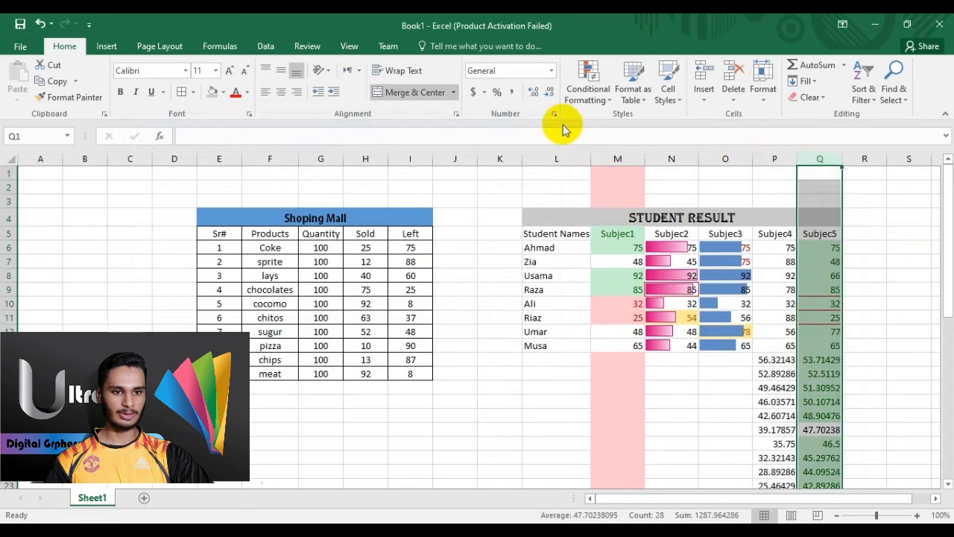
pyautogui.click(608, 102)
pyautogui.click(615, 306)
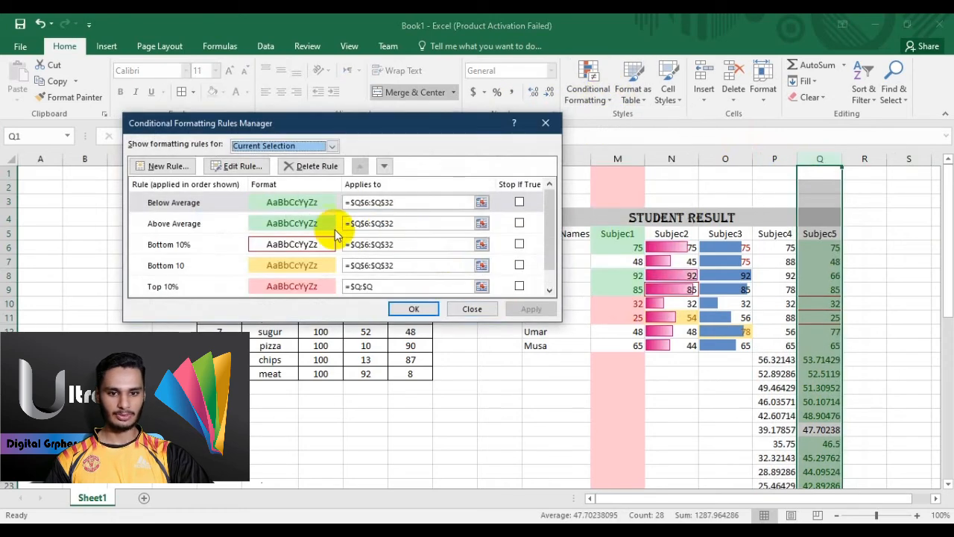
pyautogui.scroll(-1, 335, 213)
pyautogui.scroll(1, 305, 245)
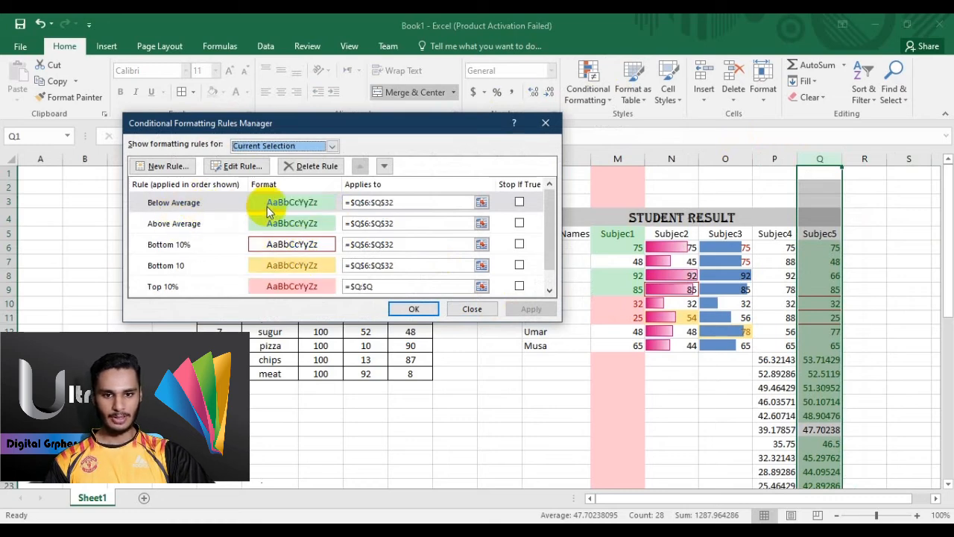
pyautogui.scroll(-1, 243, 222)
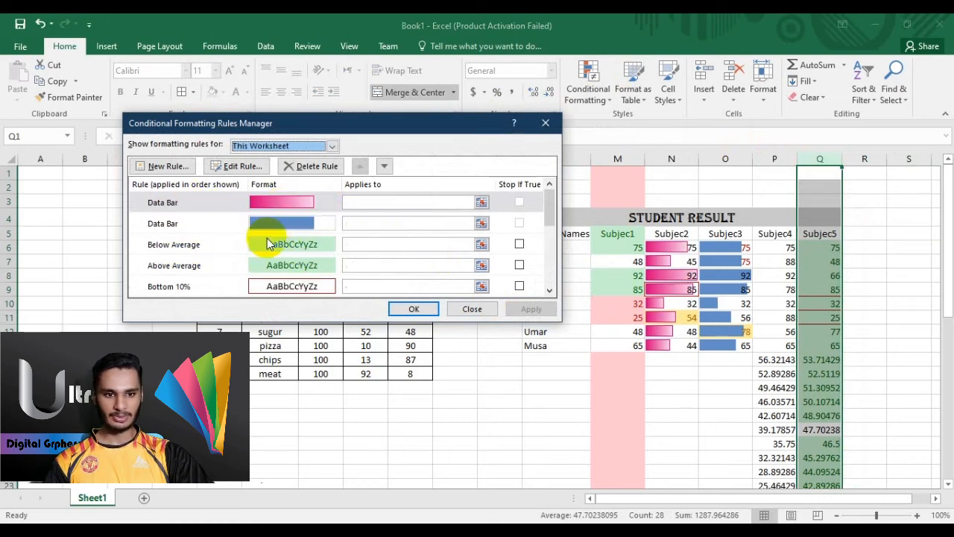
pyautogui.scroll(1, 375, 237)
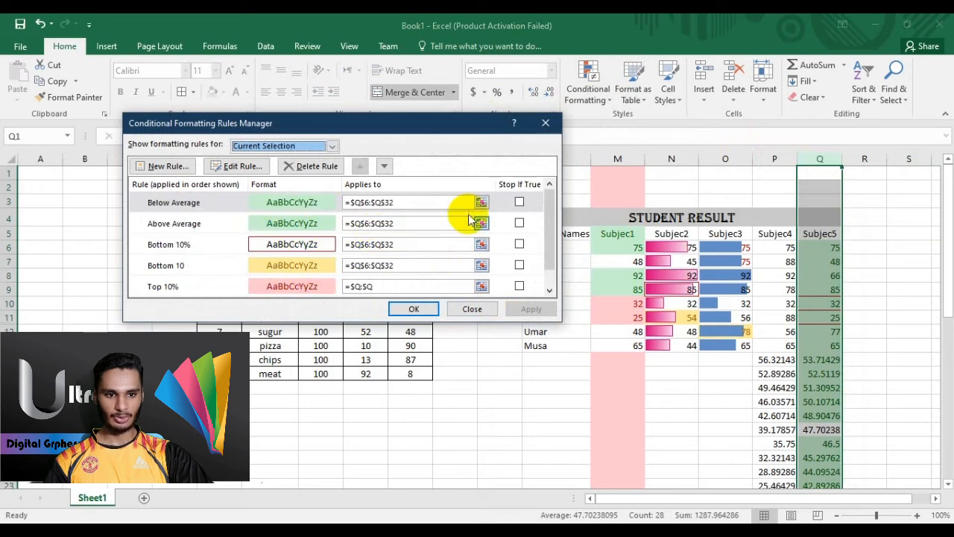
# Step: Turn on Stop If True for the Below Average, Above Average and Bottom 10% rules of the Subjec5 column and apply it
pyautogui.click(520, 203)
pyautogui.click(520, 223)
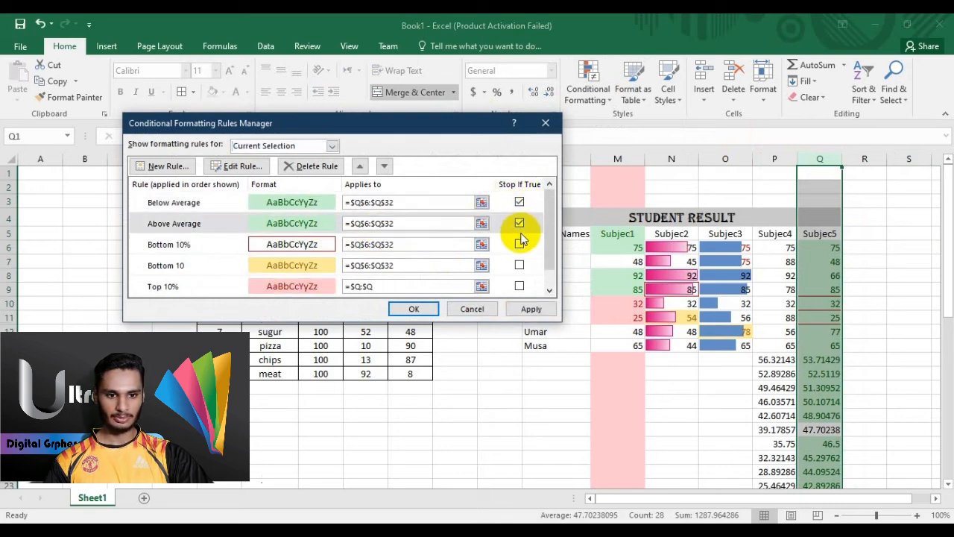
pyautogui.click(520, 244)
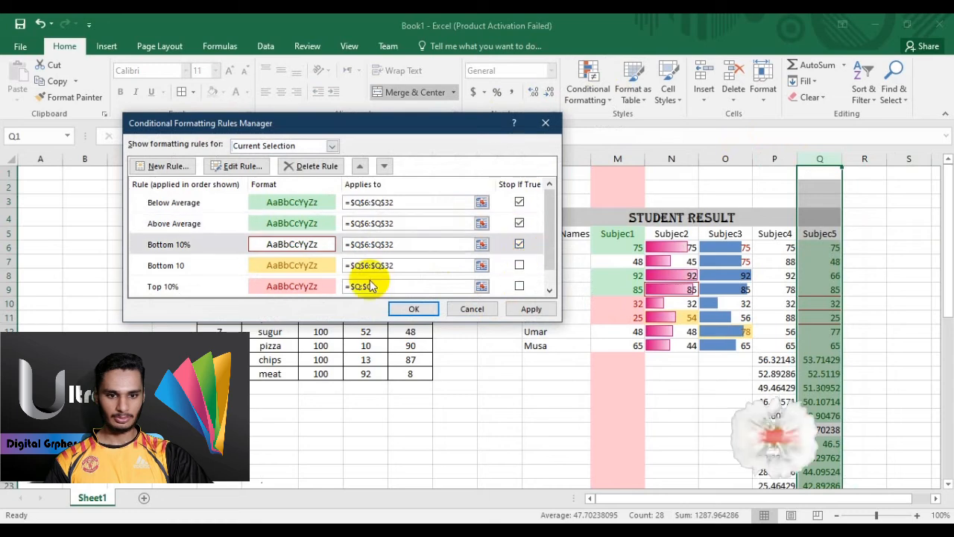
pyautogui.click(529, 308)
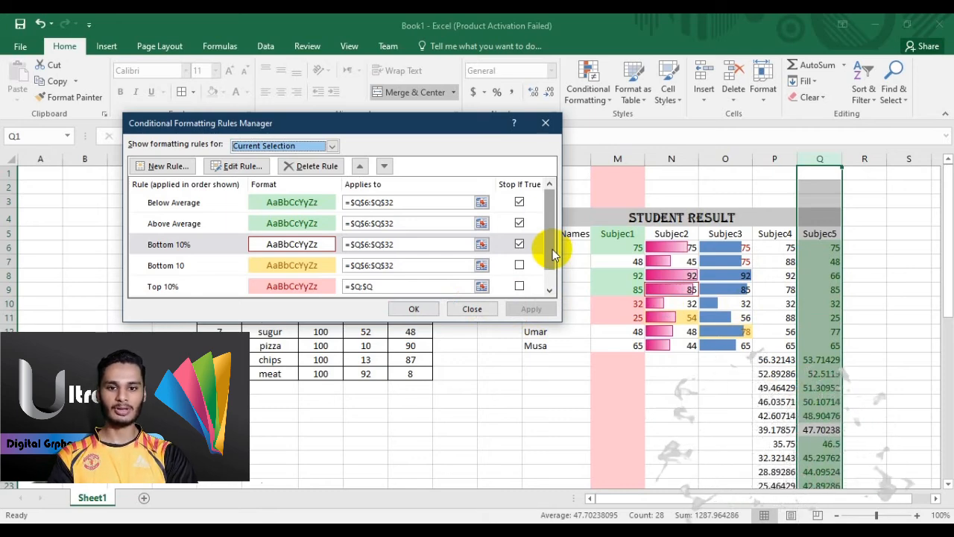
# Step: Delete all conditional formatting rules of the Subjec5 column in the Rules Manager, apply the deletion and close the manager
pyautogui.click(325, 170)
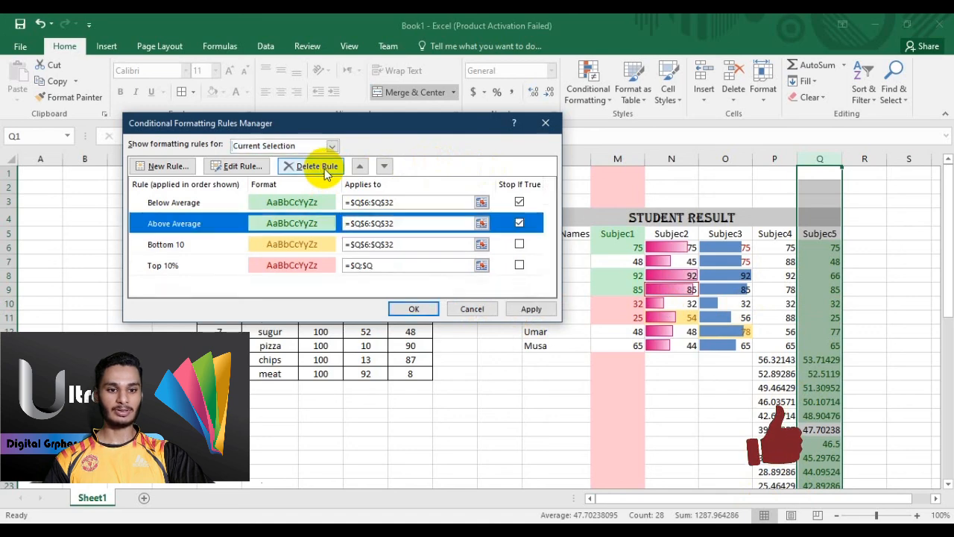
pyautogui.click(326, 170)
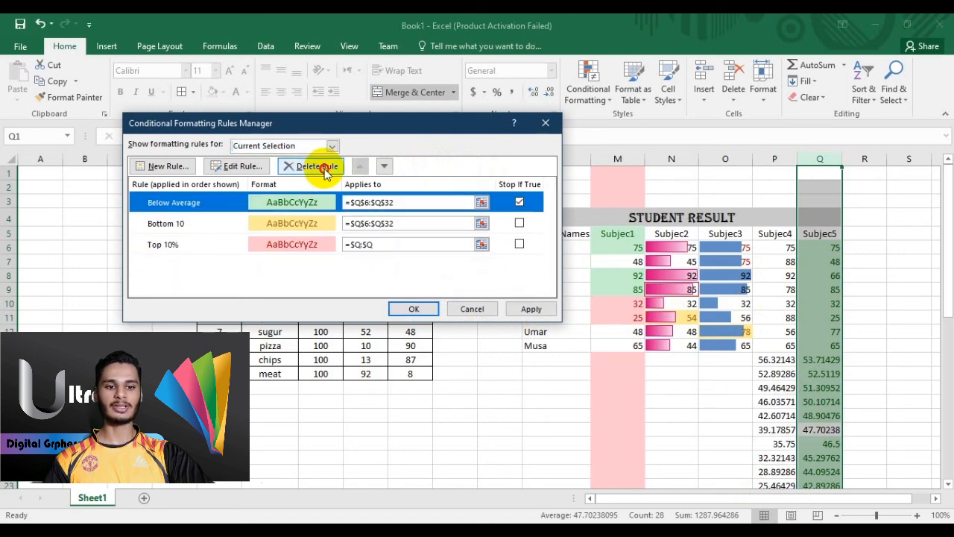
pyautogui.click(326, 170)
pyautogui.click(326, 169)
pyautogui.click(325, 170)
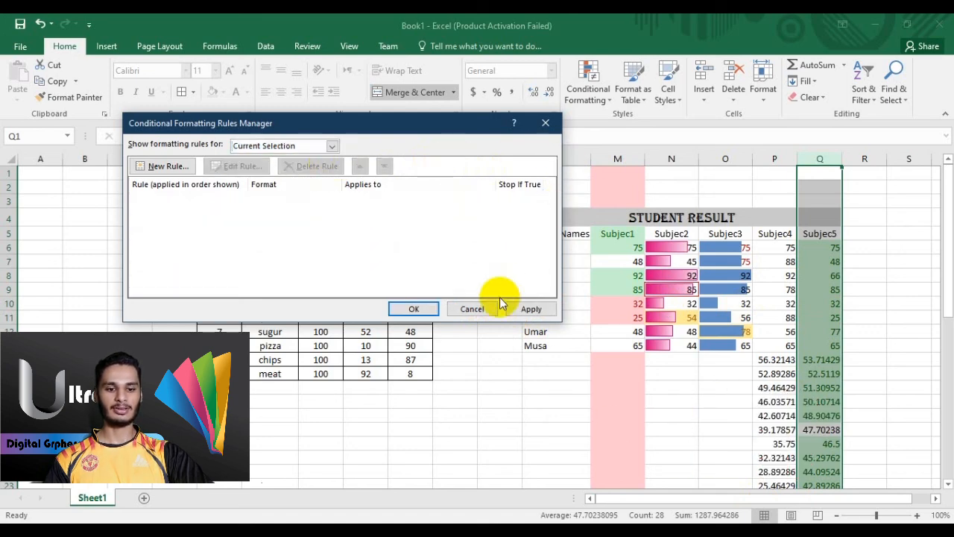
pyautogui.click(509, 313)
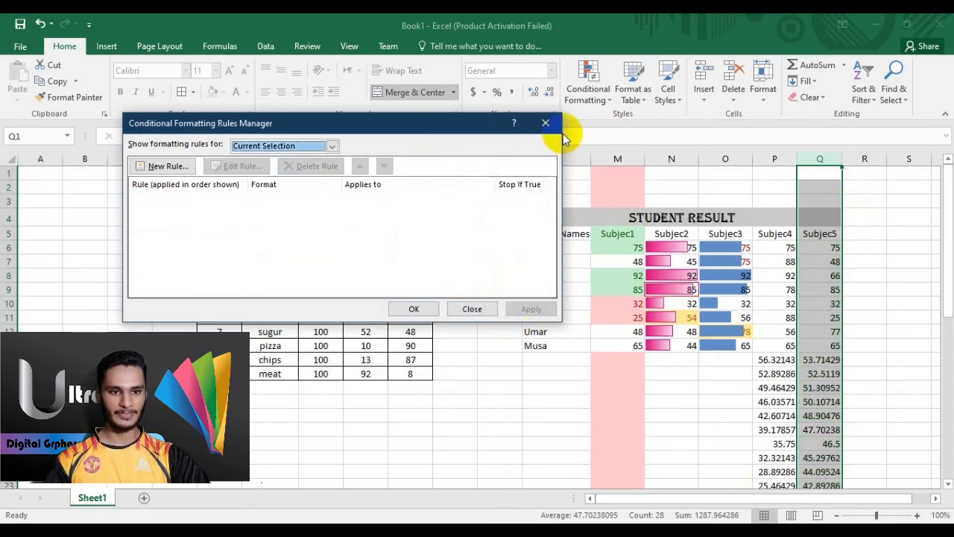
pyautogui.click(546, 124)
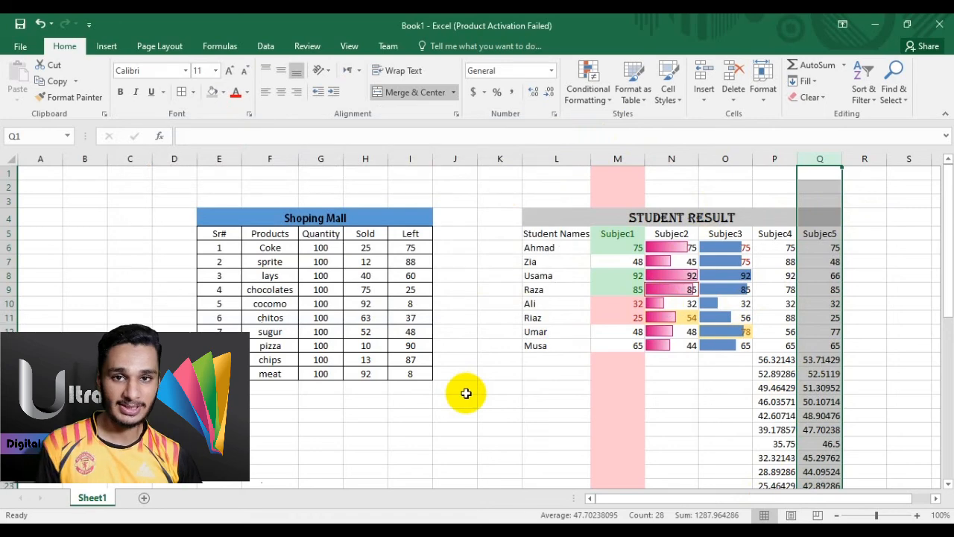